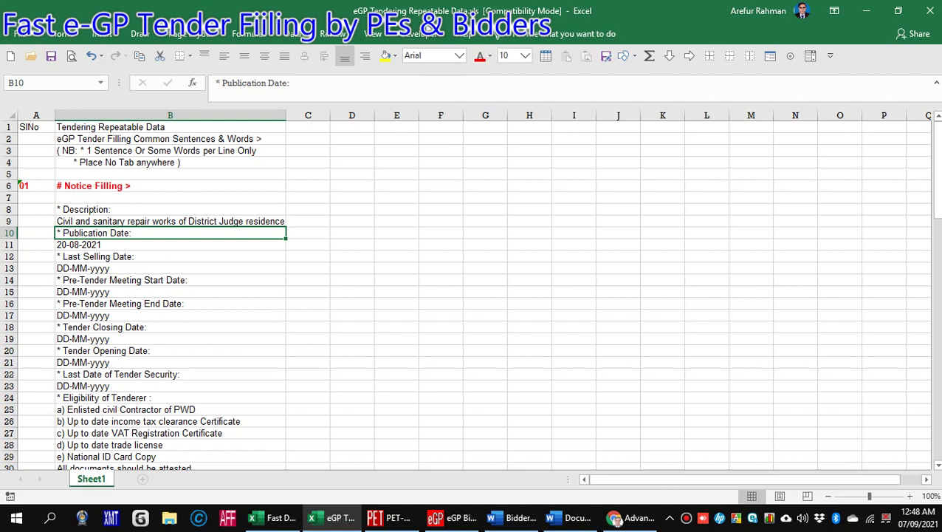
Review the Notice Filling section of the repeatable tender data, from its description through the tender dates
click(202, 188)
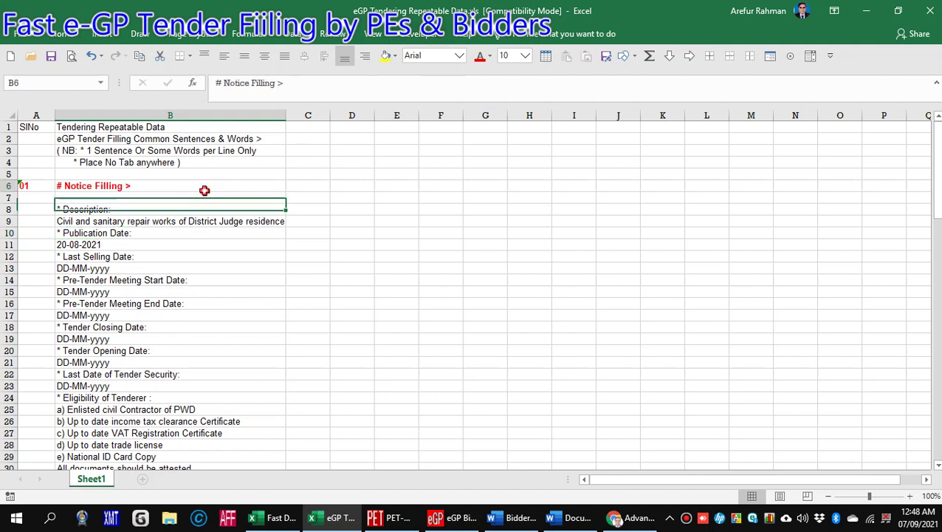
scroll(182, 204, down, 2)
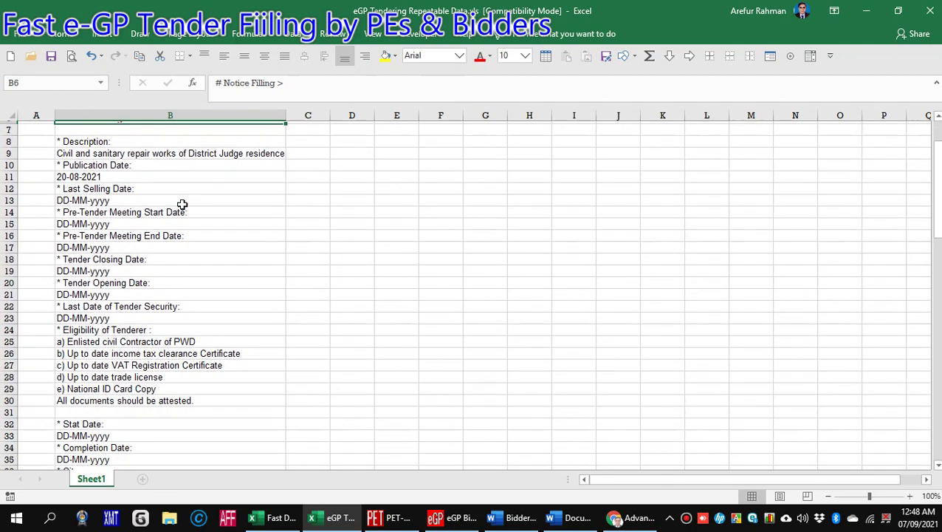
scroll(182, 204, down, 2)
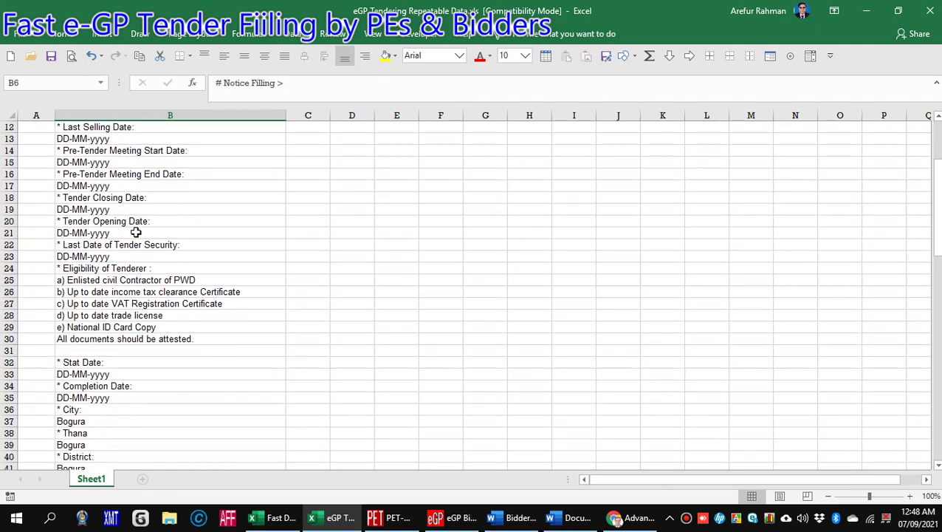
scroll(136, 233, up, 1)
scroll(135, 232, up, 3)
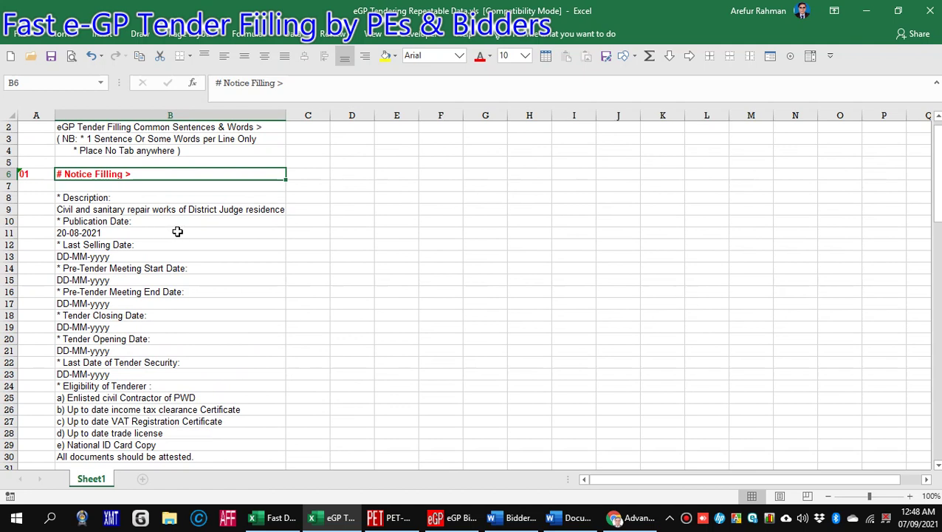
scroll(178, 231, down, 2)
scroll(177, 231, up, 3)
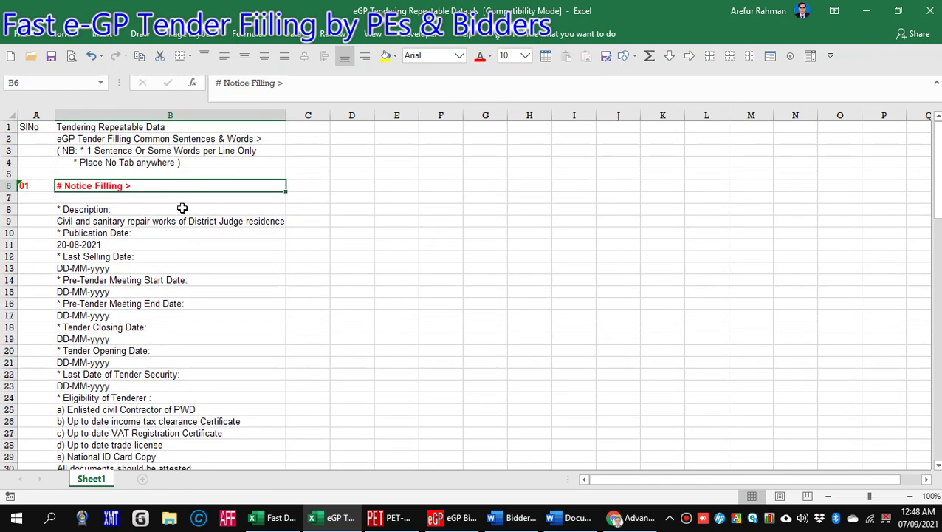
click(183, 209)
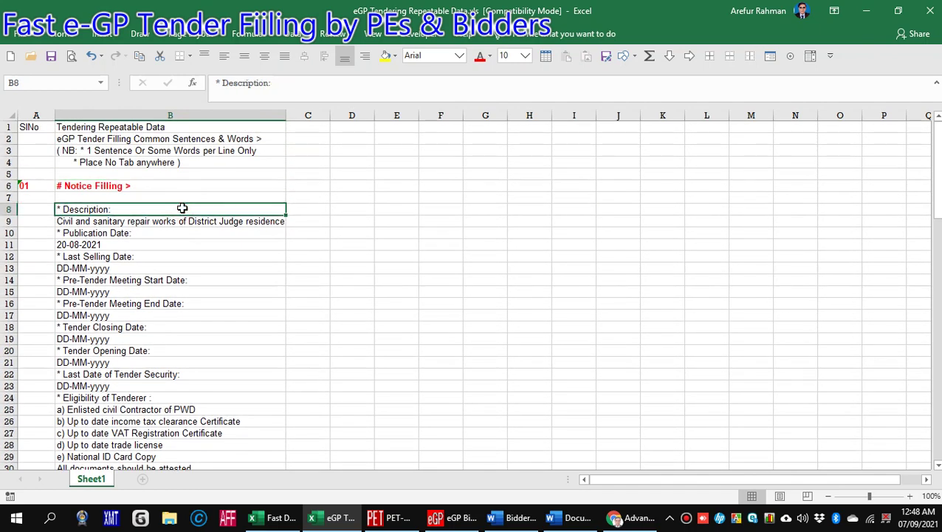
scroll(182, 208, down, 2)
scroll(183, 209, up, 2)
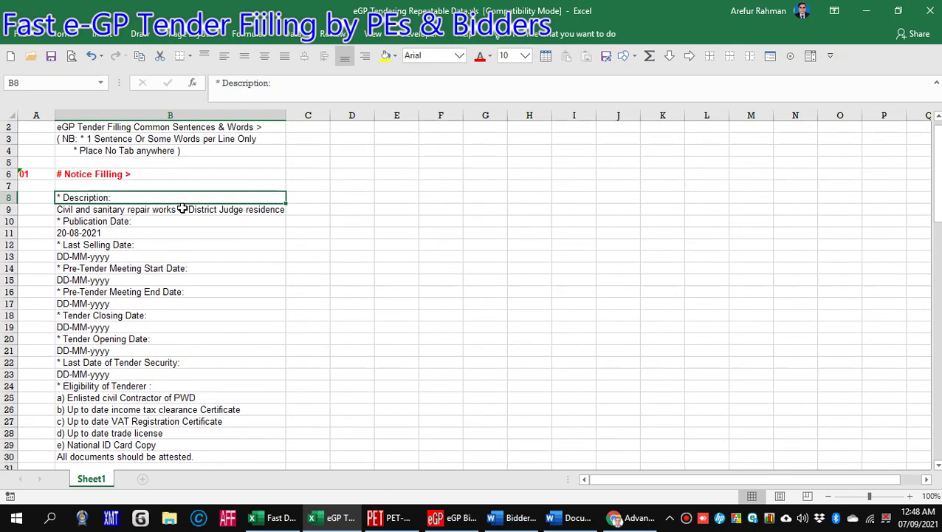
Look through the rest of the sheet, including the TDS Filling and PCC Filling sections
scroll(183, 209, down, 5)
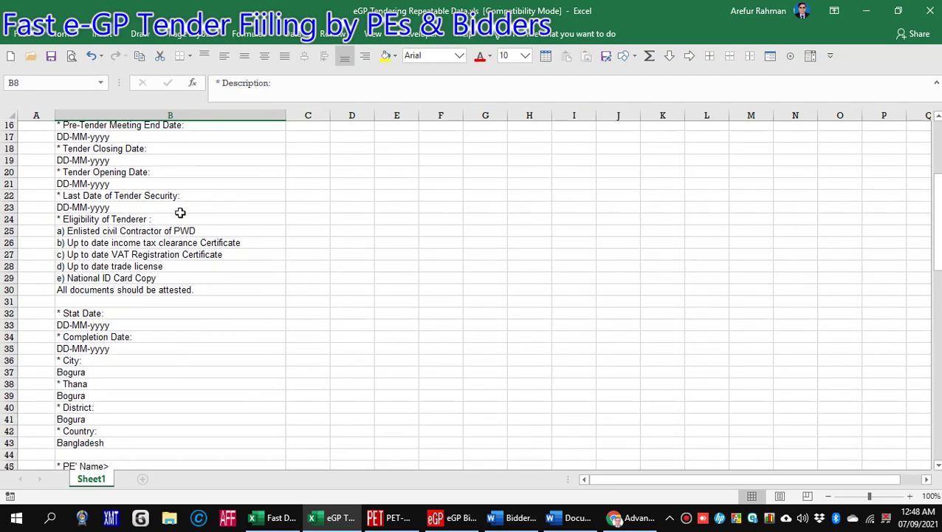
scroll(180, 213, down, 8)
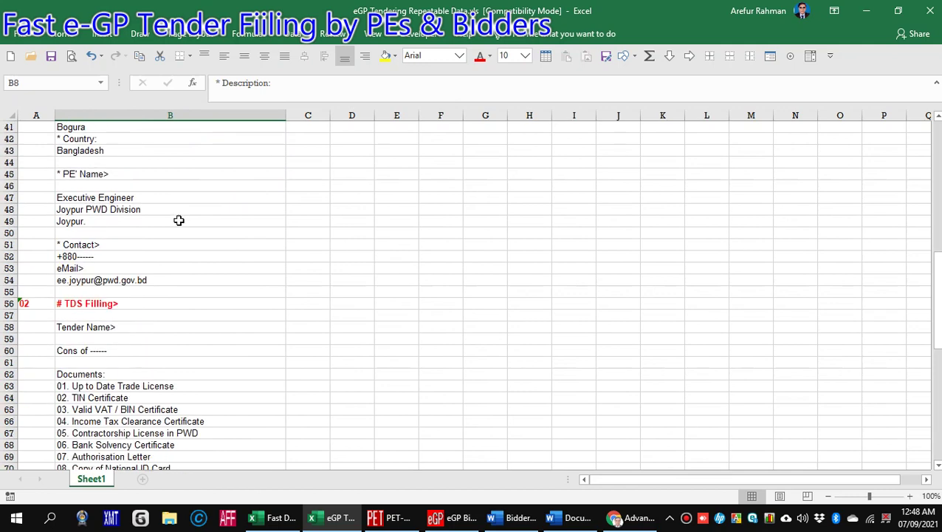
scroll(163, 258, down, 1)
click(151, 289)
scroll(154, 288, down, 2)
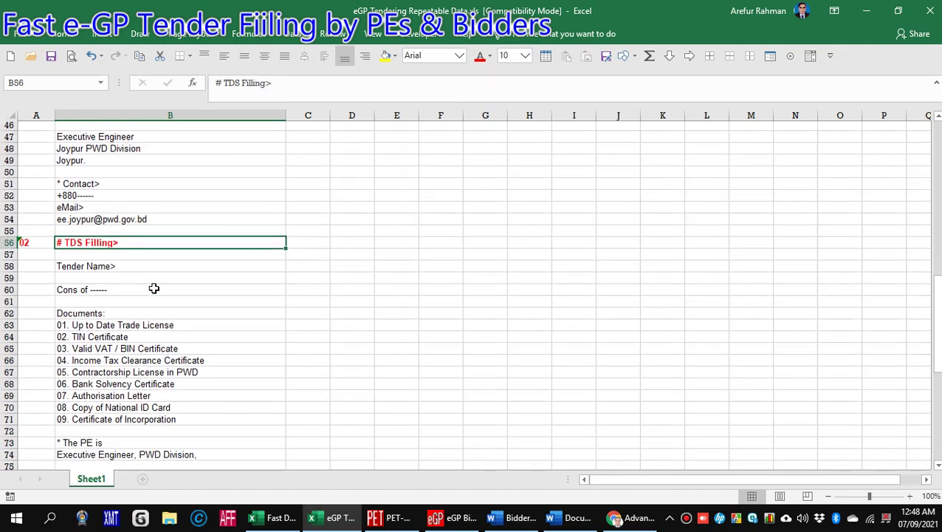
scroll(154, 287, down, 9)
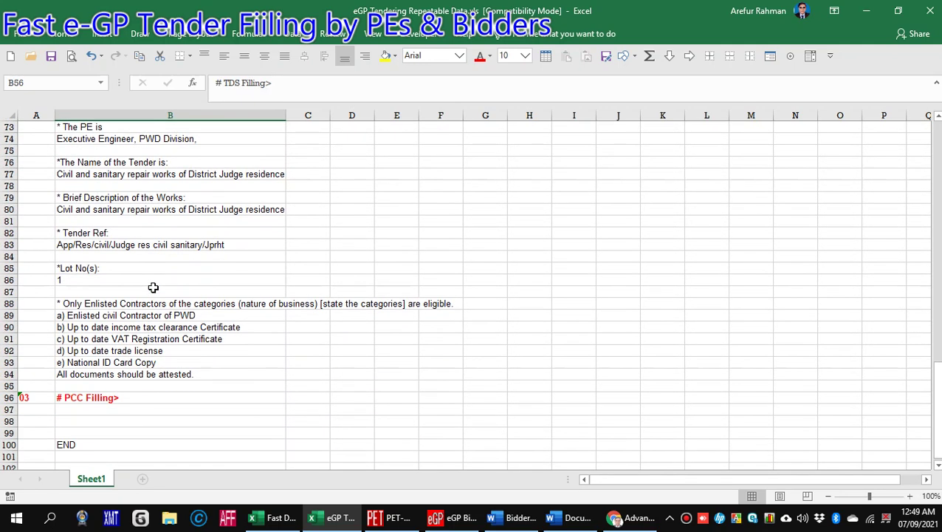
scroll(152, 287, down, 2)
click(141, 336)
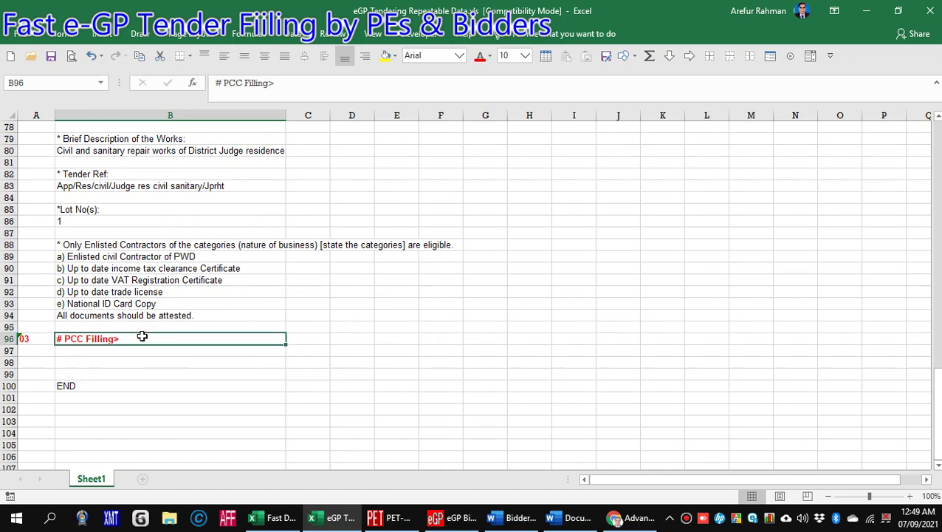
scroll(148, 328, up, 4)
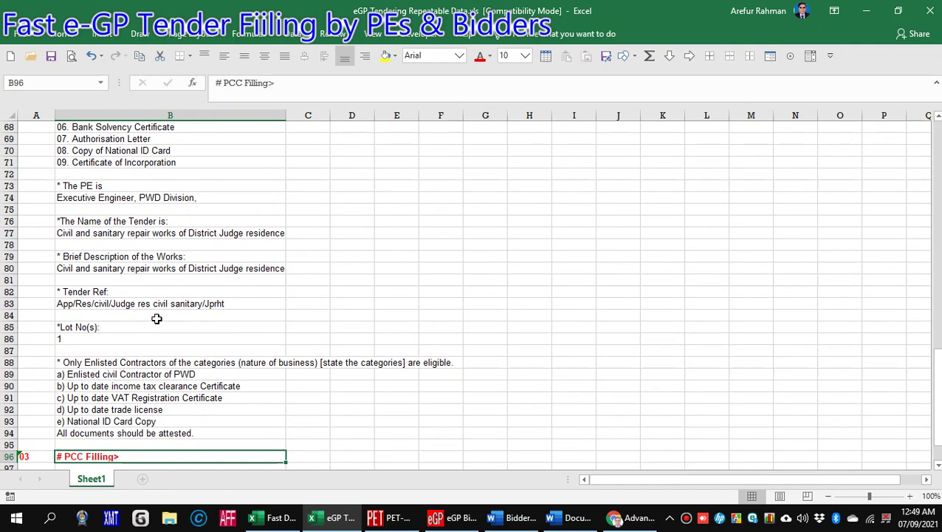
scroll(157, 318, up, 8)
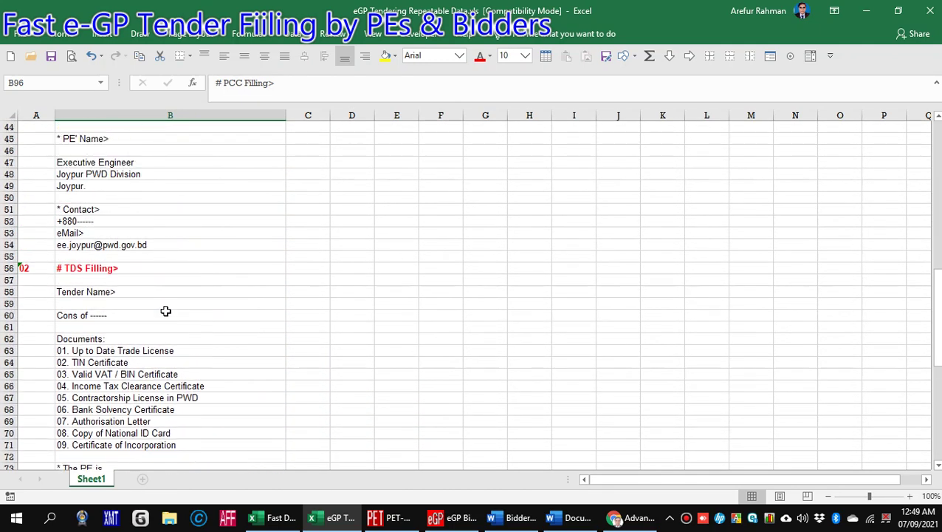
scroll(165, 311, up, 9)
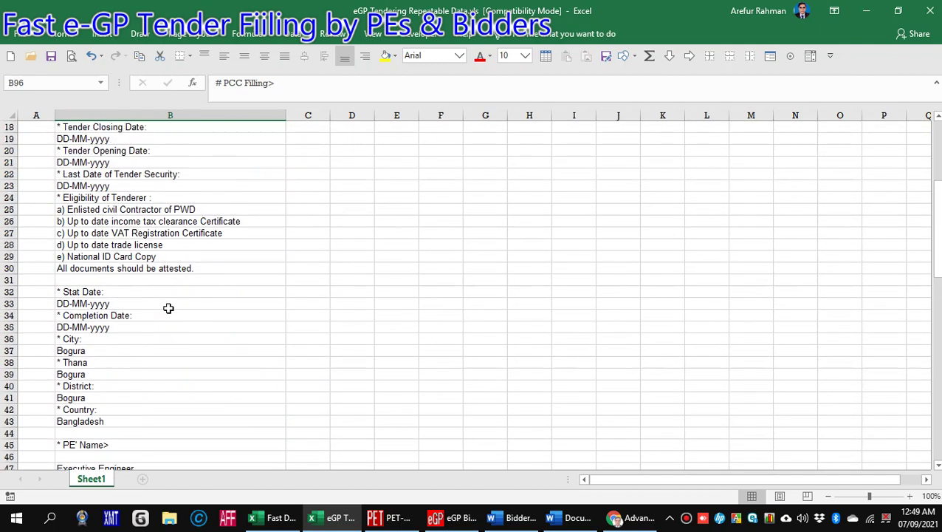
scroll(168, 308, up, 6)
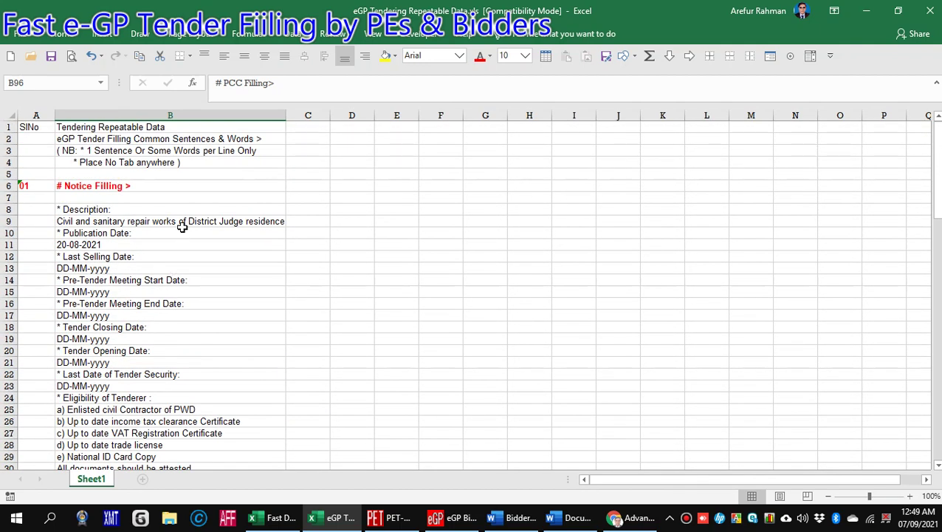
Read the data-entry notes at the top of column B and the tender description and publication date lines under Notice Filling
click(196, 150)
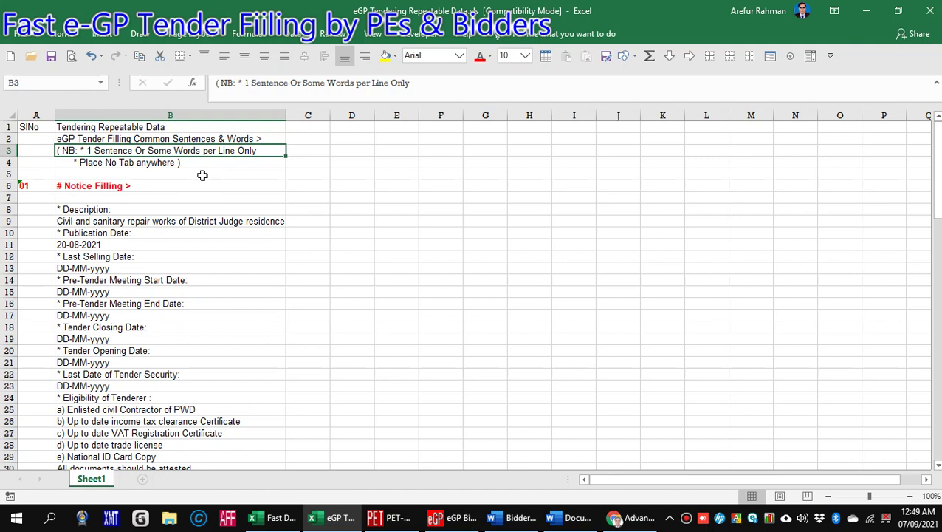
key(Down)
key(Down)
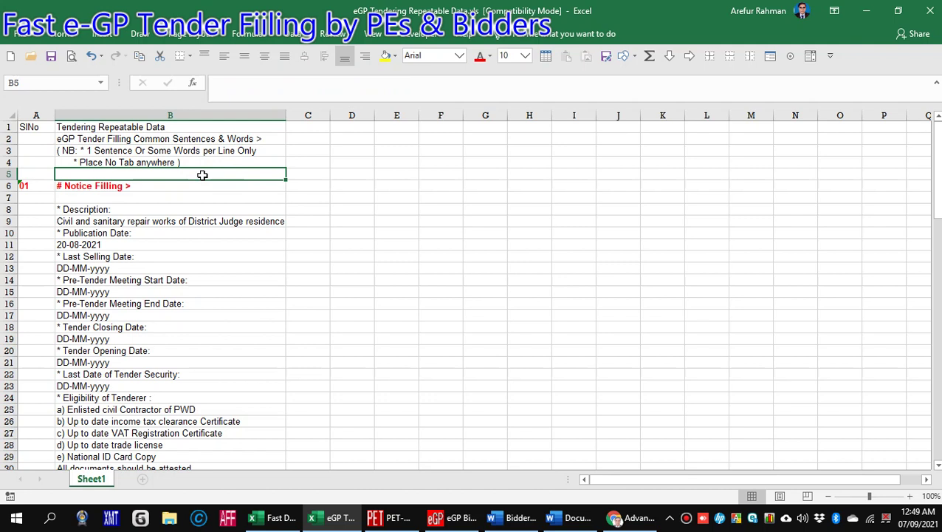
click(221, 220)
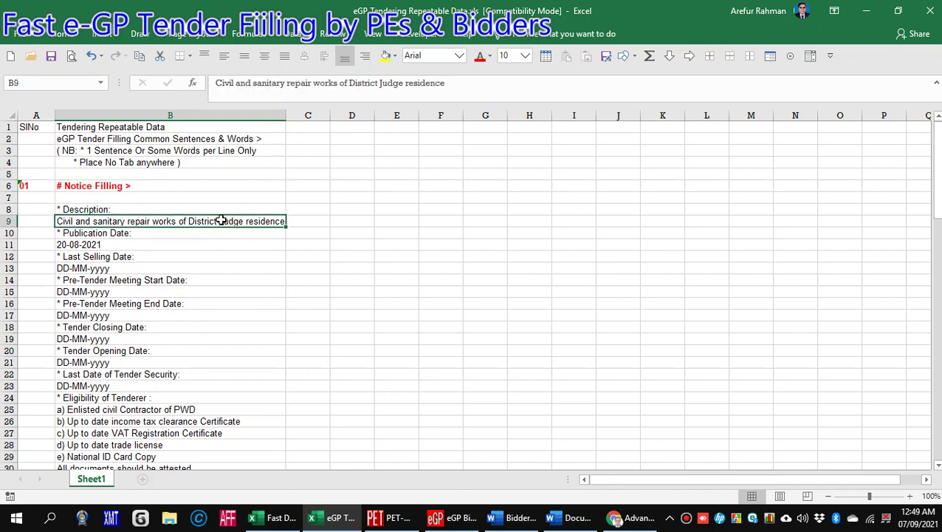
scroll(221, 220, down, 1)
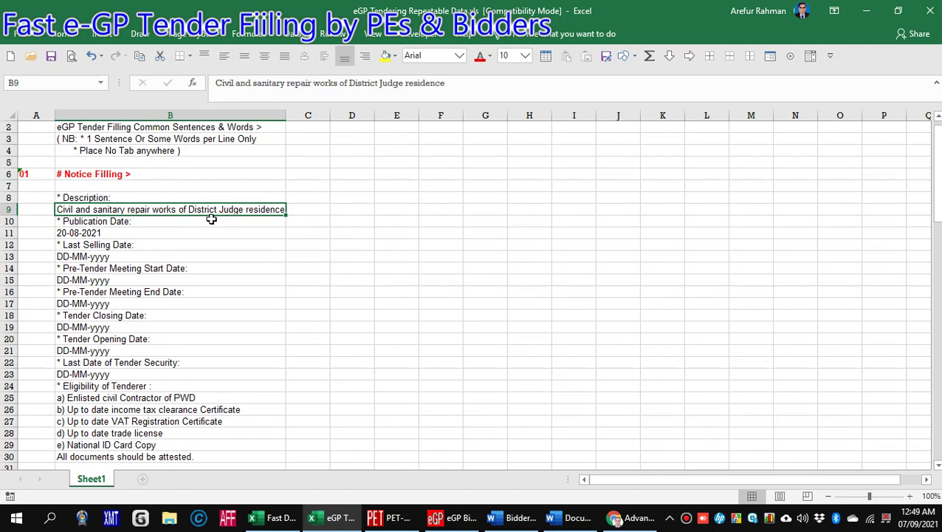
key(Down)
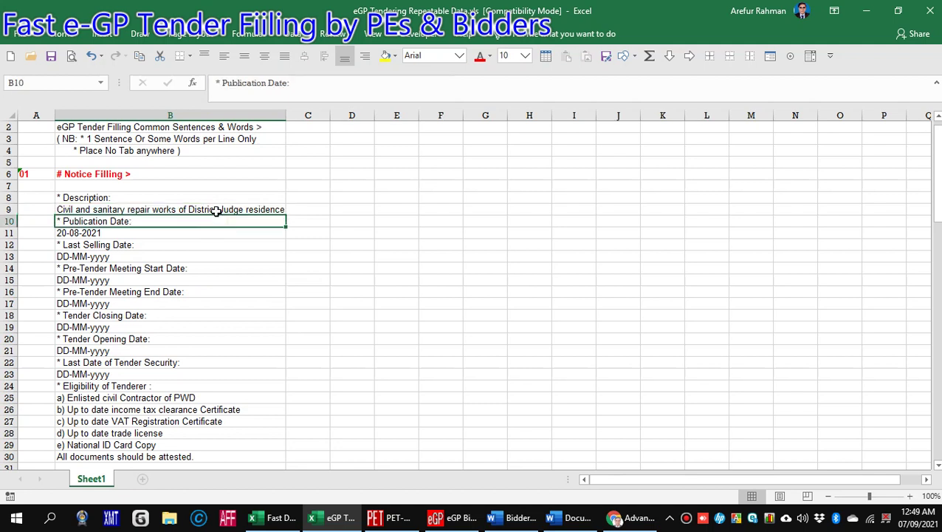
click(216, 211)
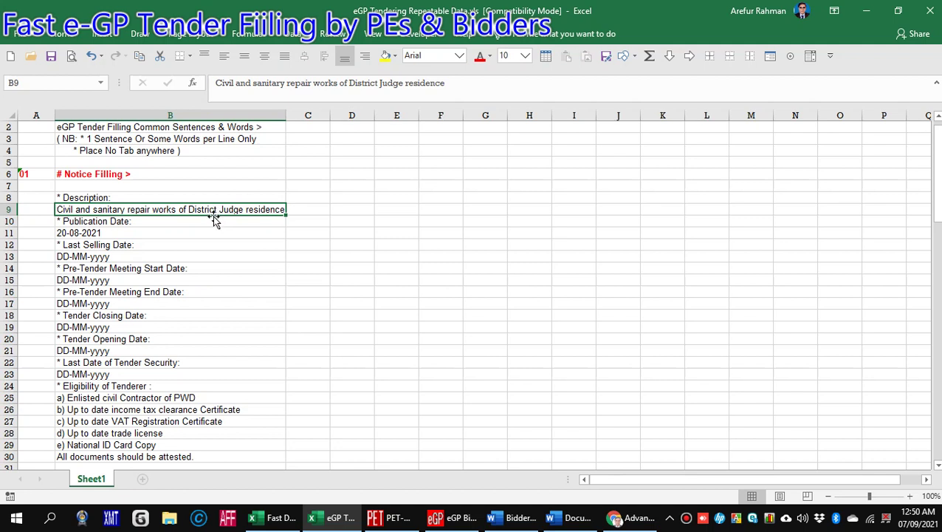
Examine the tenderer eligibility lines, start and completion dates, location and PE contact entries, and the note about not placing tabs
scroll(213, 221, down, 2)
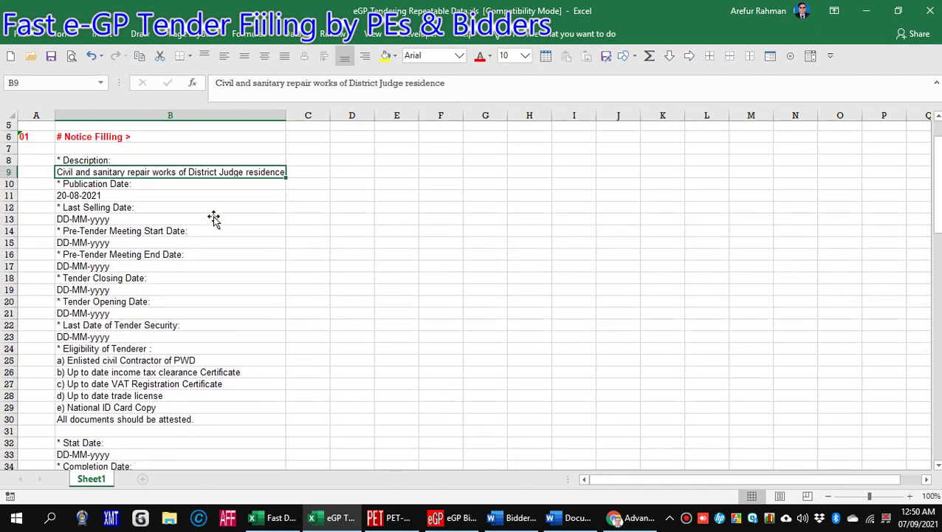
scroll(214, 219, down, 3)
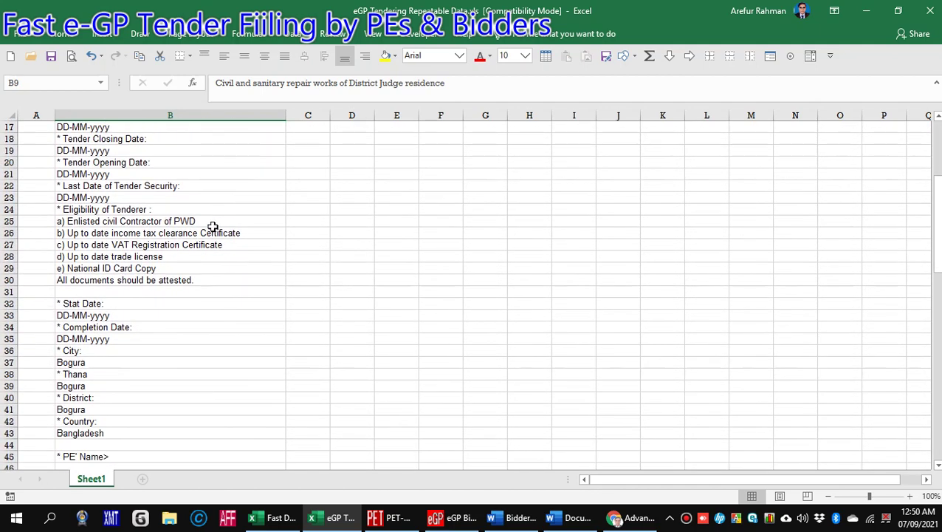
click(217, 233)
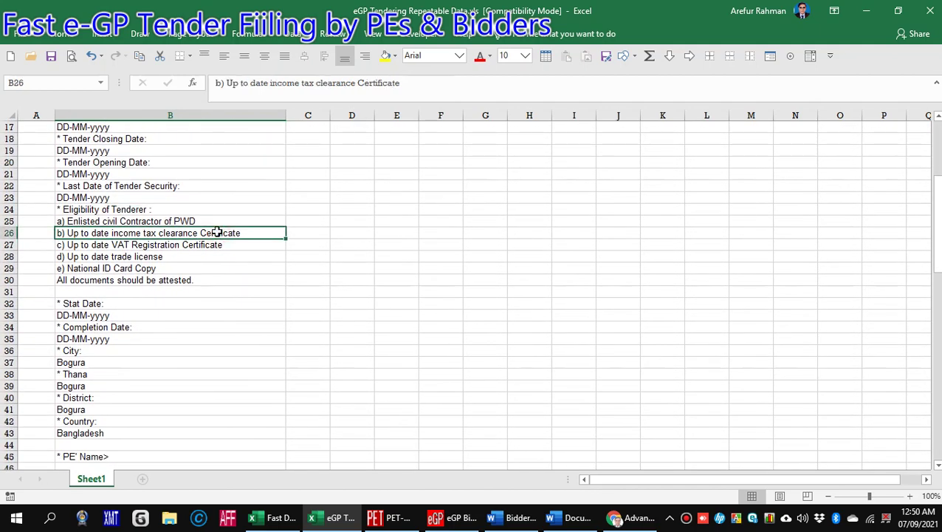
scroll(216, 233, down, 1)
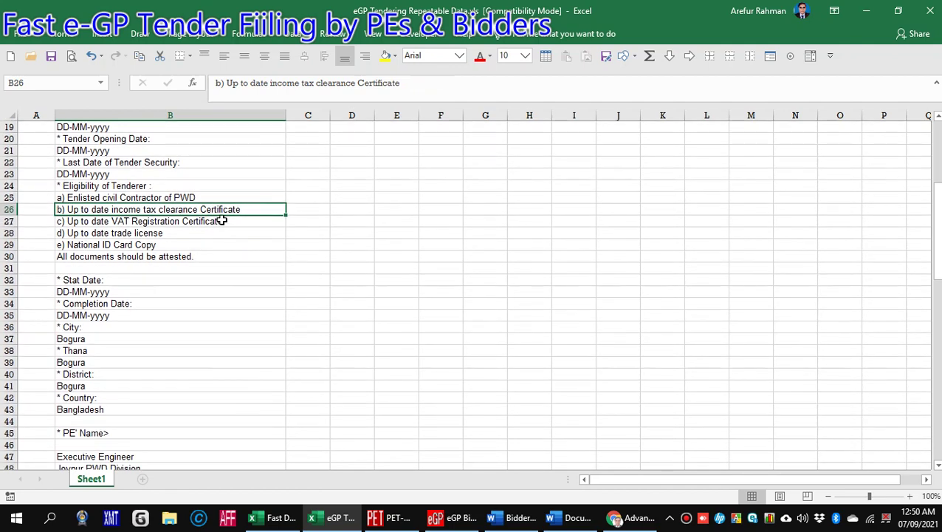
click(221, 220)
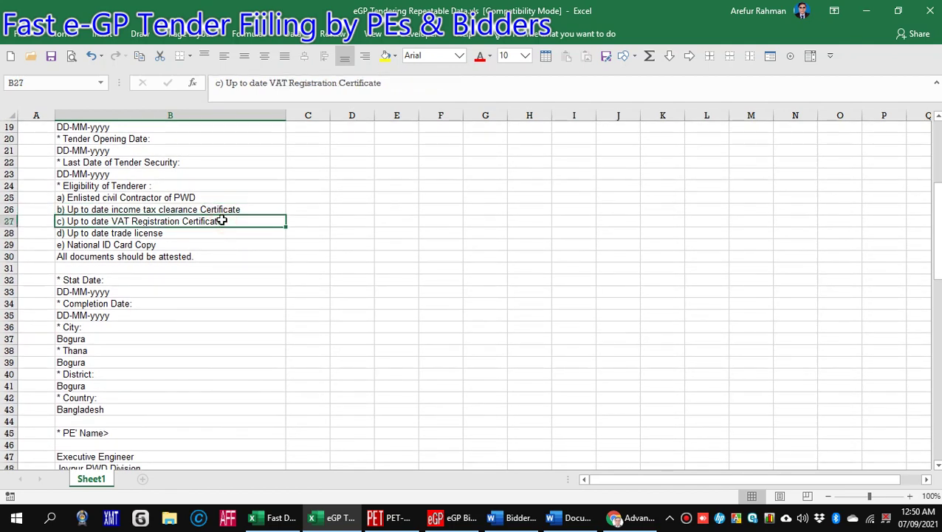
scroll(221, 220, down, 3)
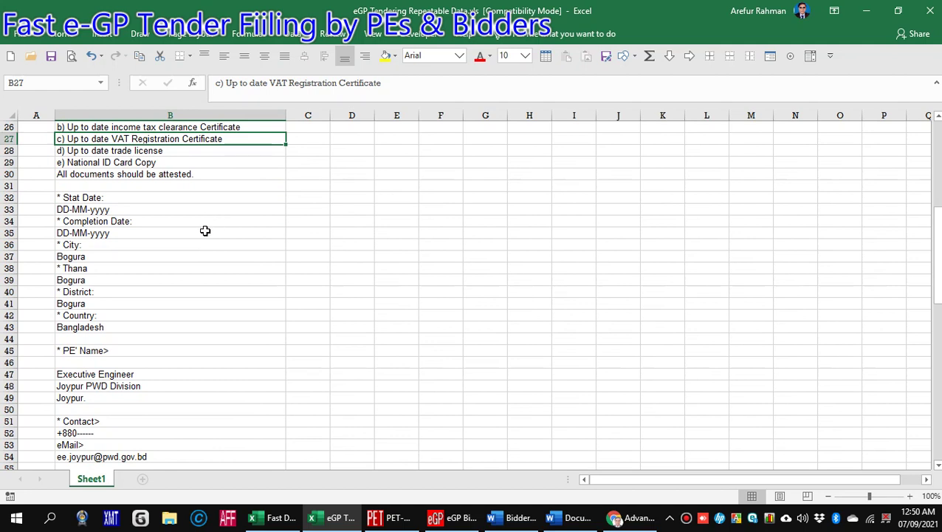
click(192, 195)
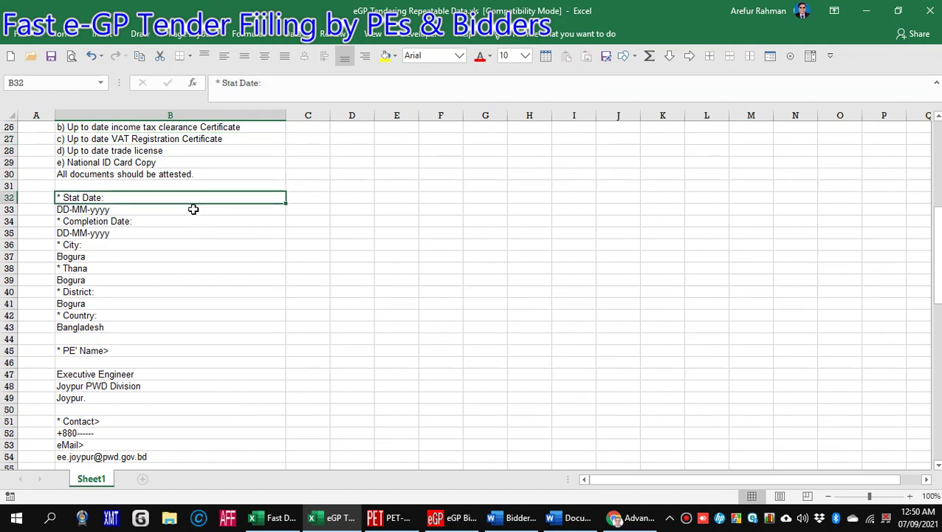
click(192, 208)
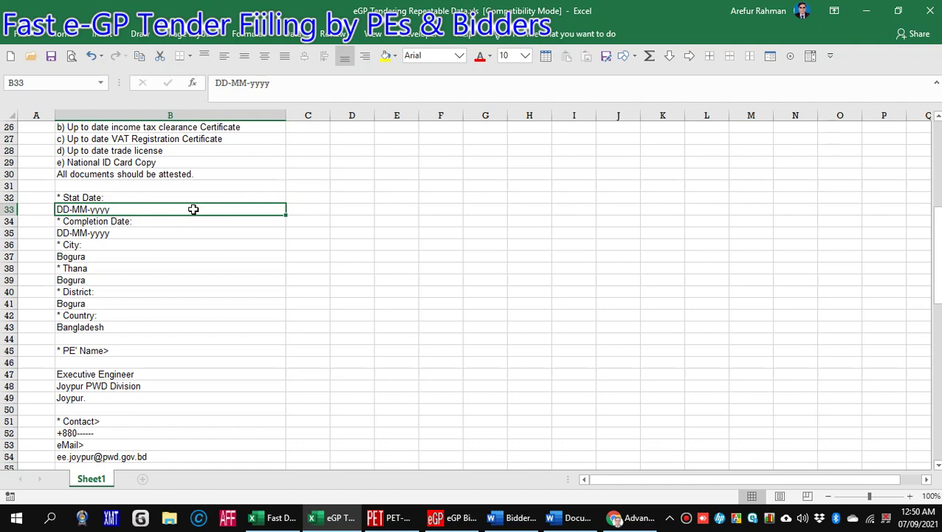
scroll(193, 209, down, 5)
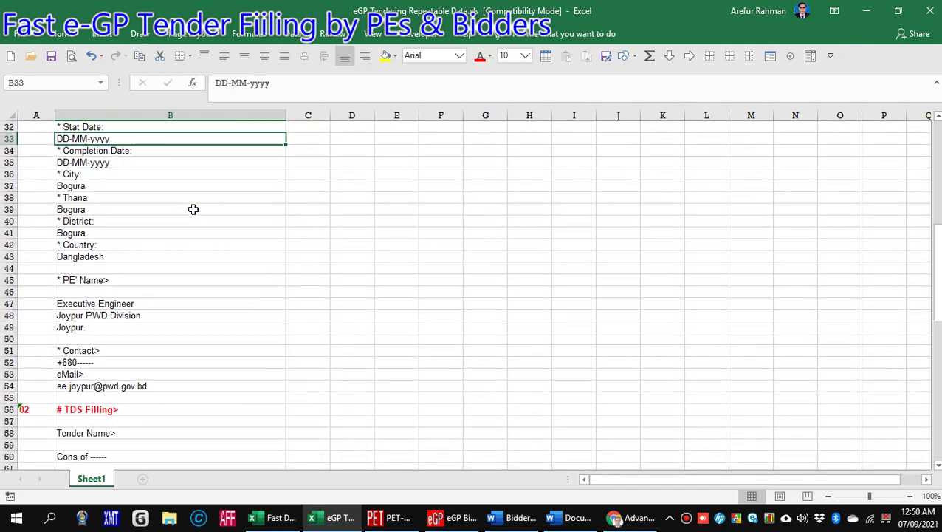
scroll(193, 209, up, 5)
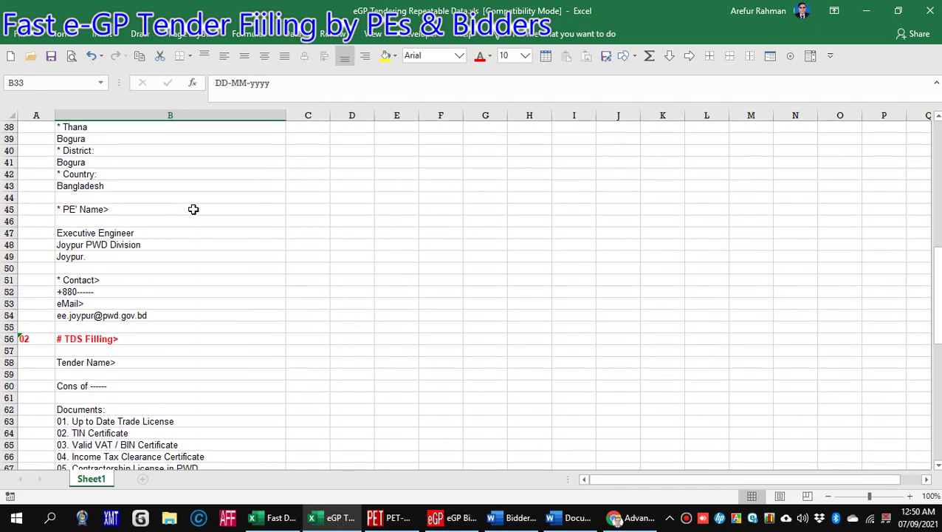
scroll(192, 209, up, 6)
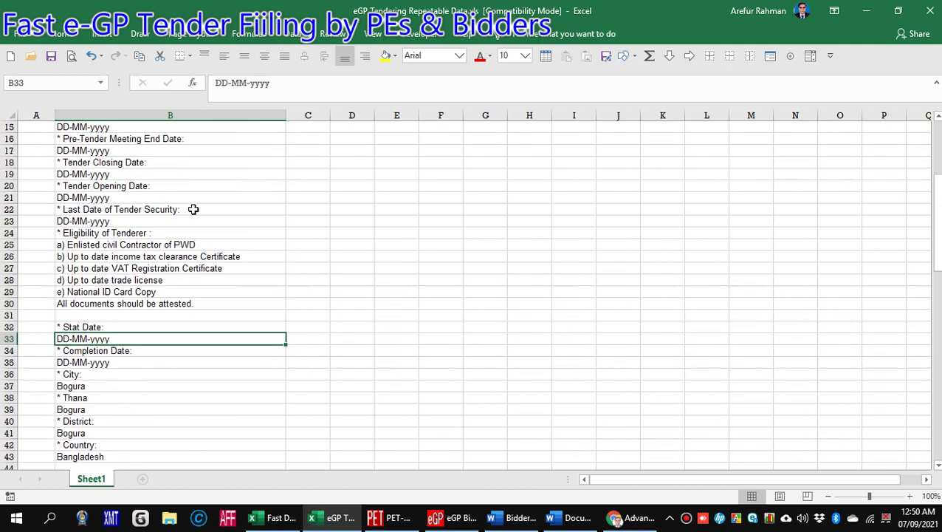
scroll(192, 208, up, 2)
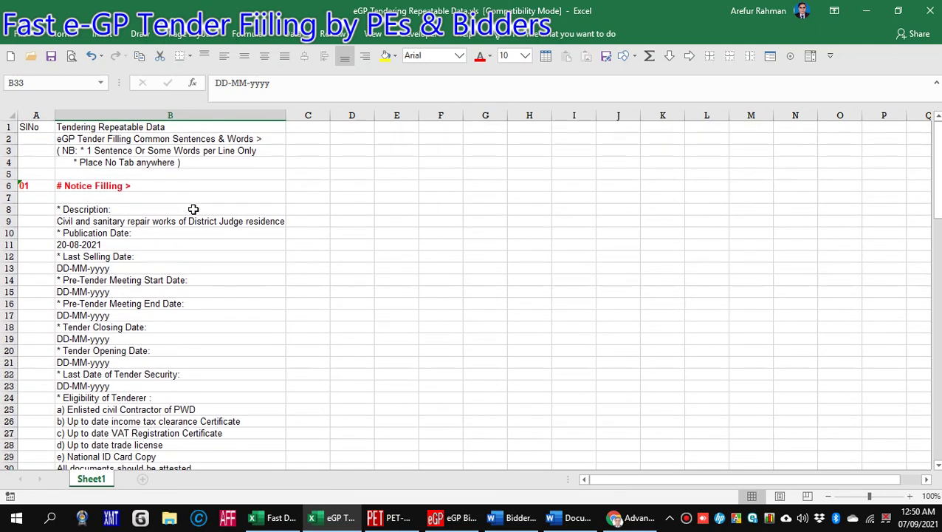
click(206, 163)
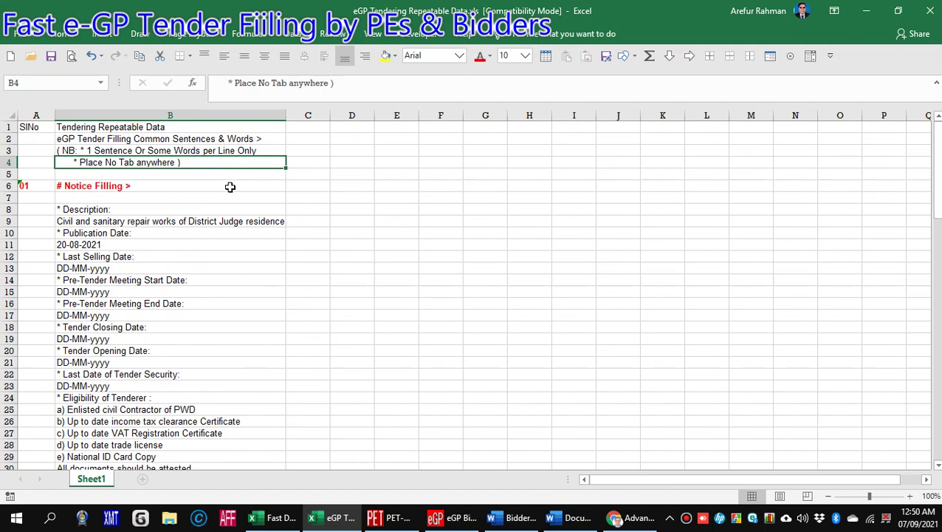
Switch to the Bidders Info Database-01 document in Word and read its table of bidder, equipment and personnel entries
click(867, 10)
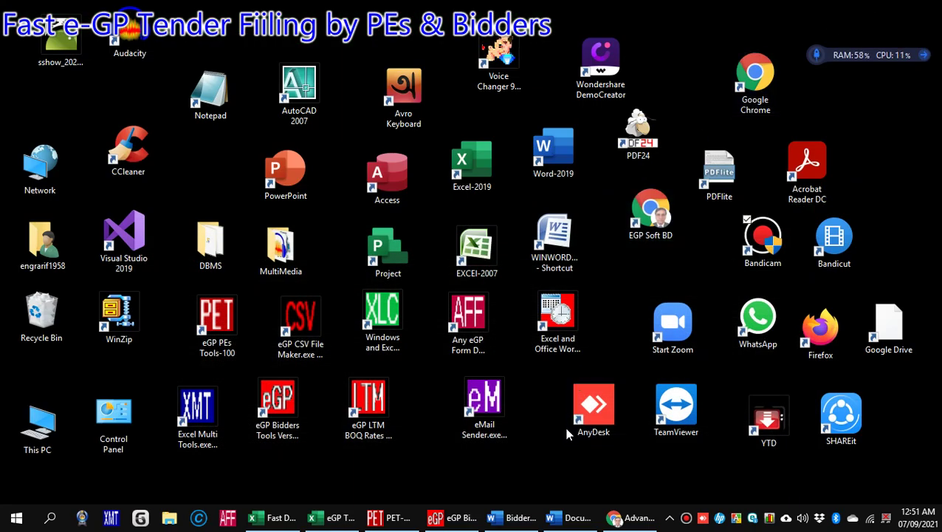
click(513, 517)
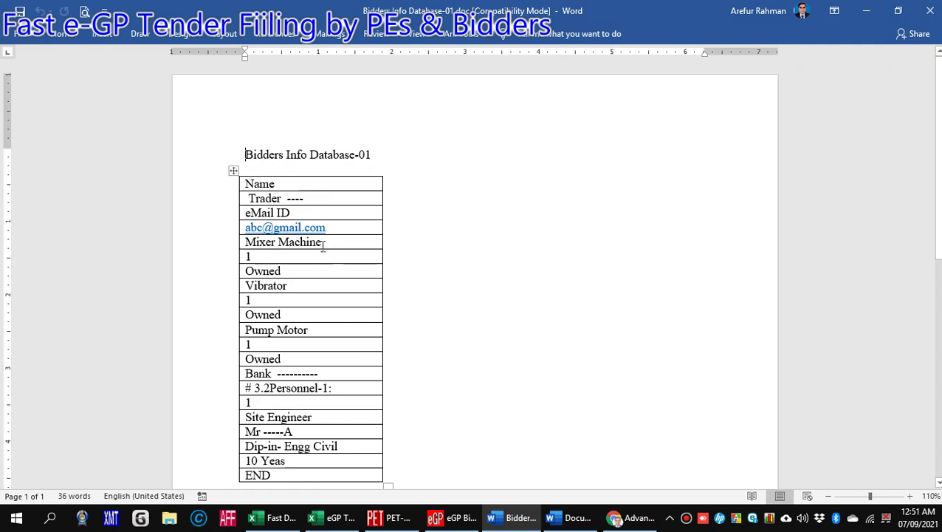
scroll(342, 225, down, 3)
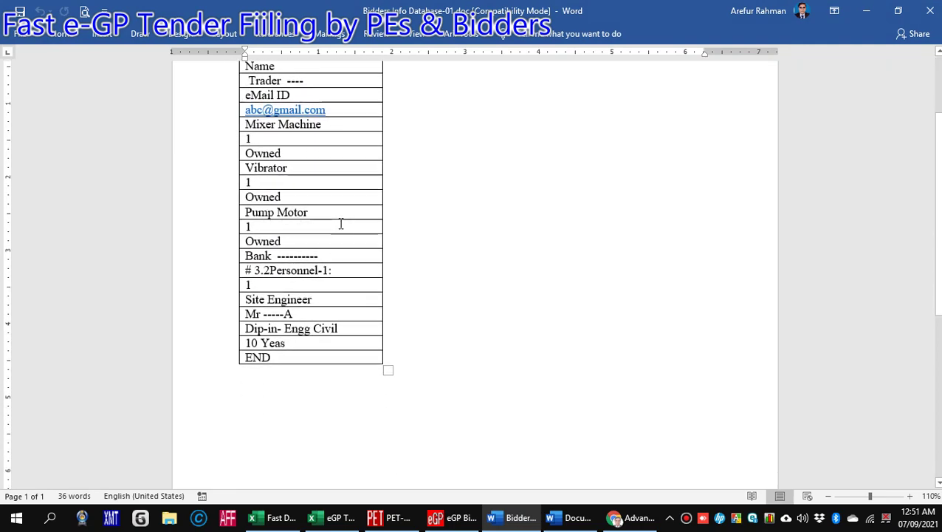
scroll(341, 224, up, 3)
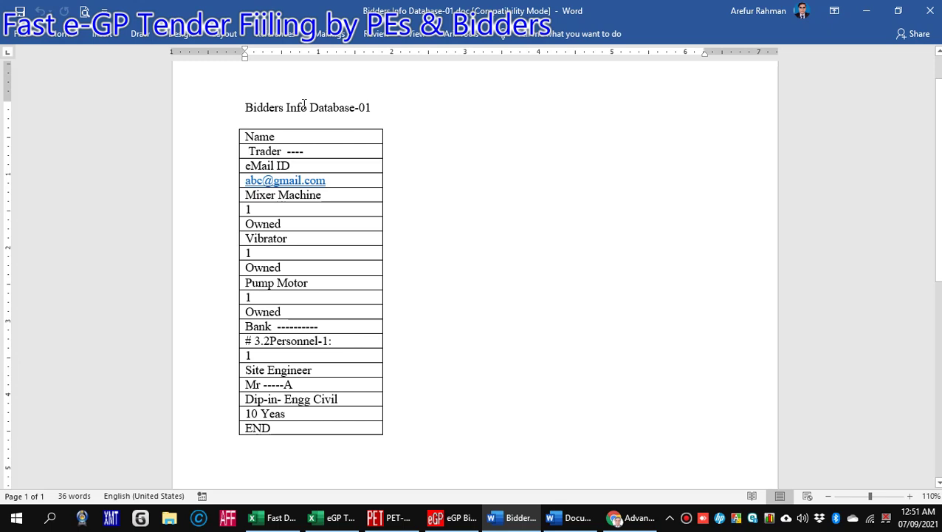
click(337, 136)
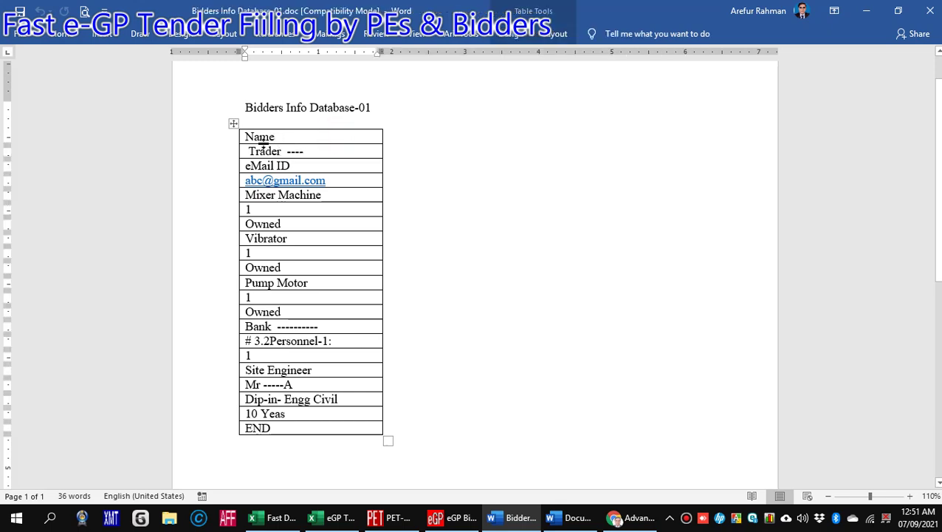
click(313, 150)
Look over the end of the bidder table and the page below it, returning to the document's heading
scroll(313, 150, down, 5)
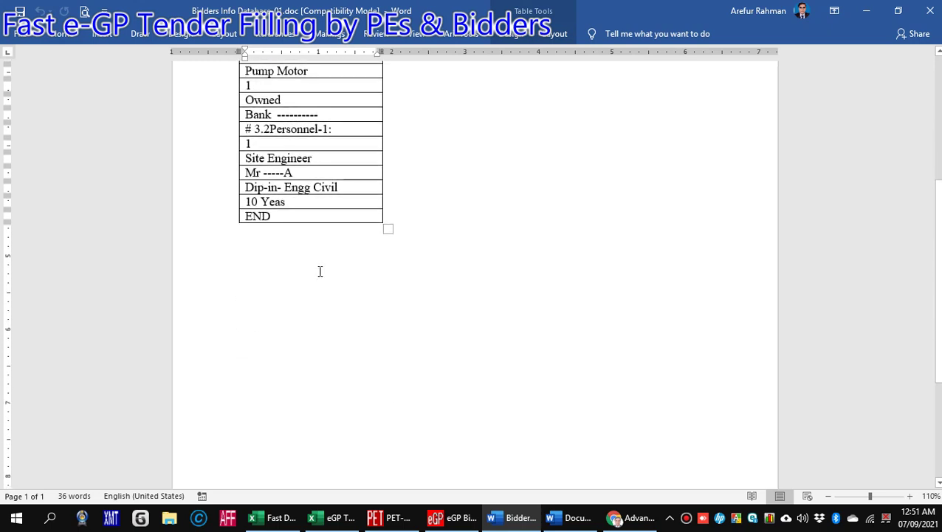
click(316, 266)
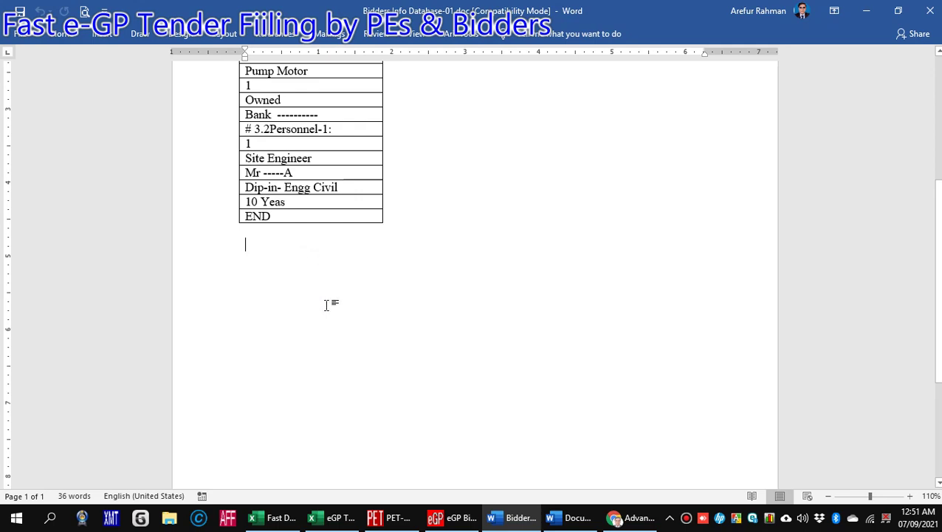
scroll(325, 304, down, 5)
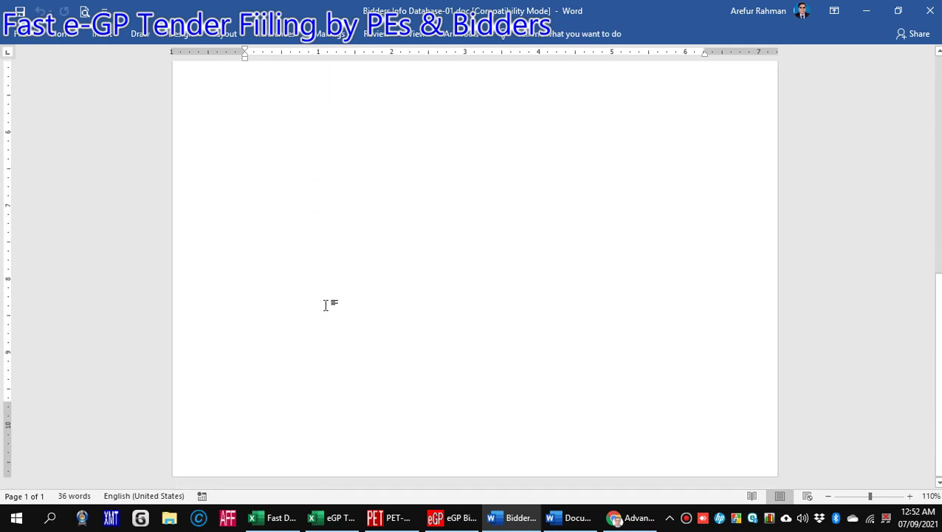
scroll(325, 304, up, 4)
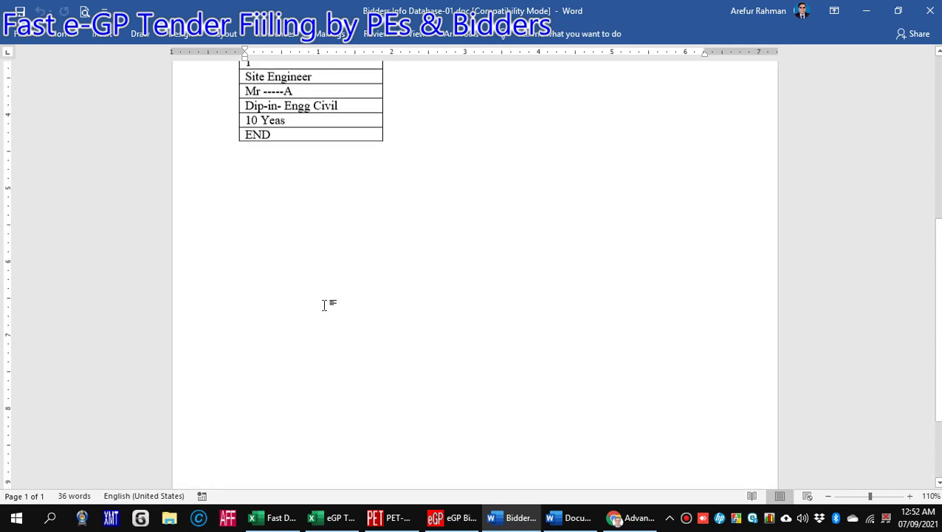
scroll(324, 305, up, 4)
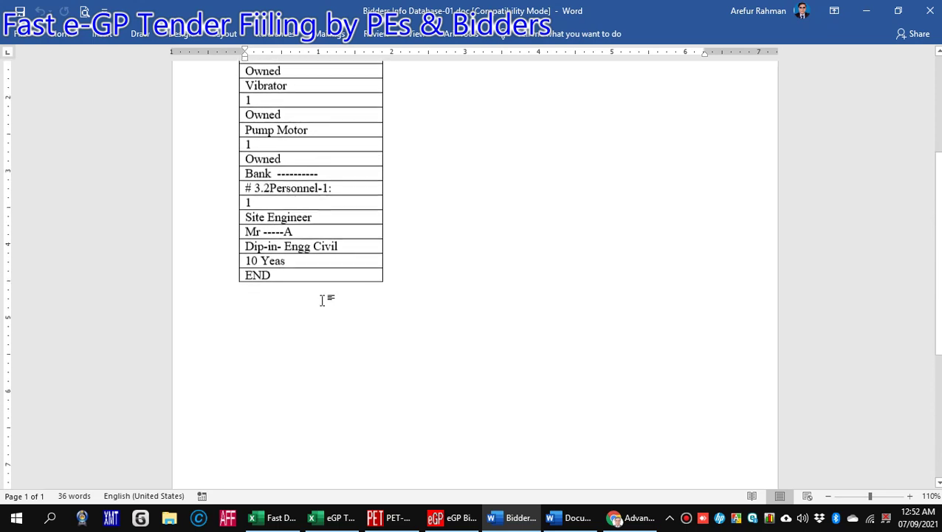
scroll(322, 300, up, 1)
scroll(323, 299, up, 4)
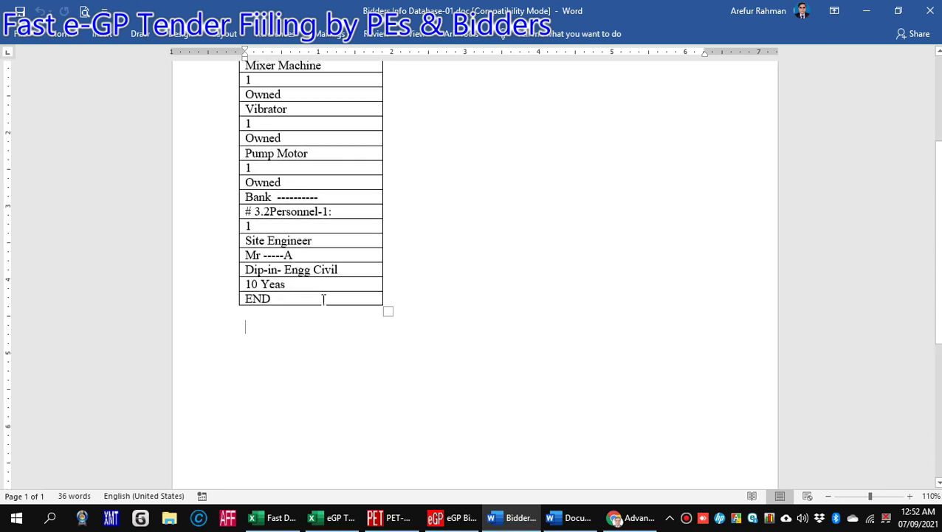
scroll(323, 299, up, 1)
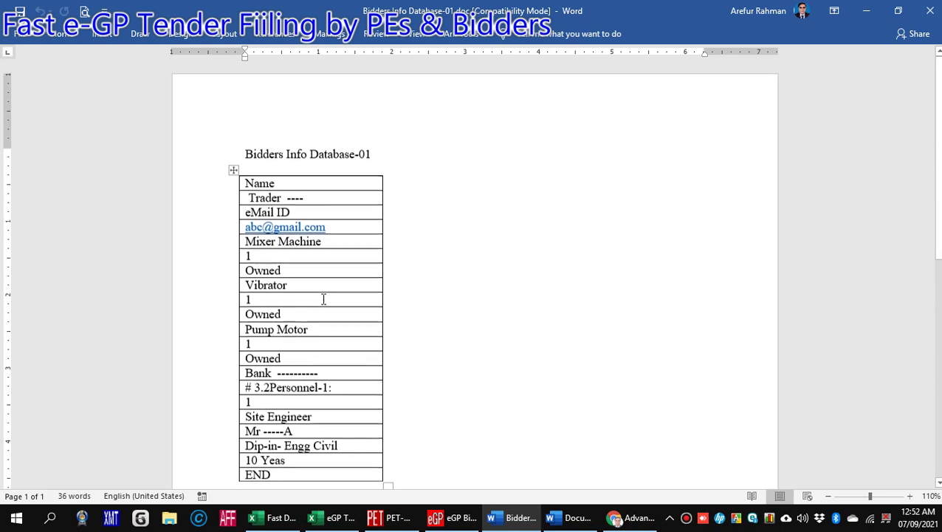
click(328, 126)
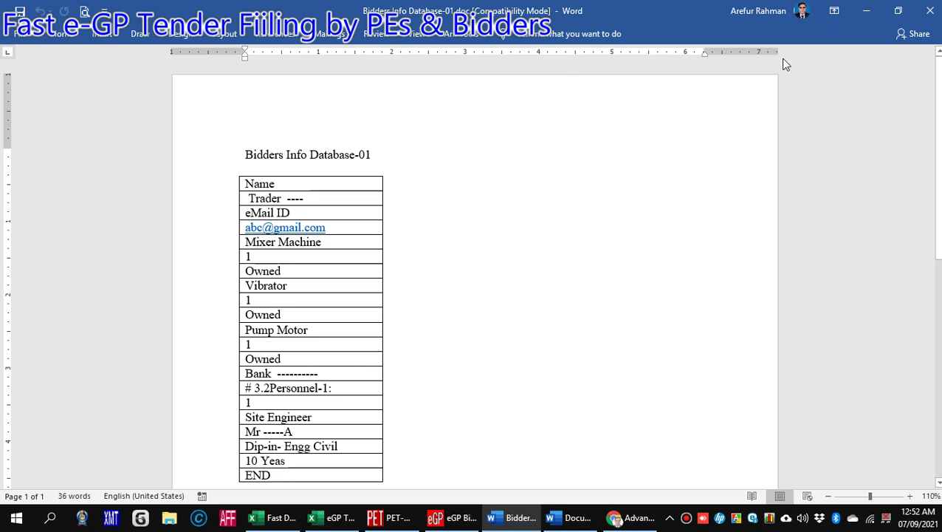
Switch to the eGP PEs Tools main control and open Fast Prepare eGP Tender with the Tender Filler expanded to full size
click(866, 12)
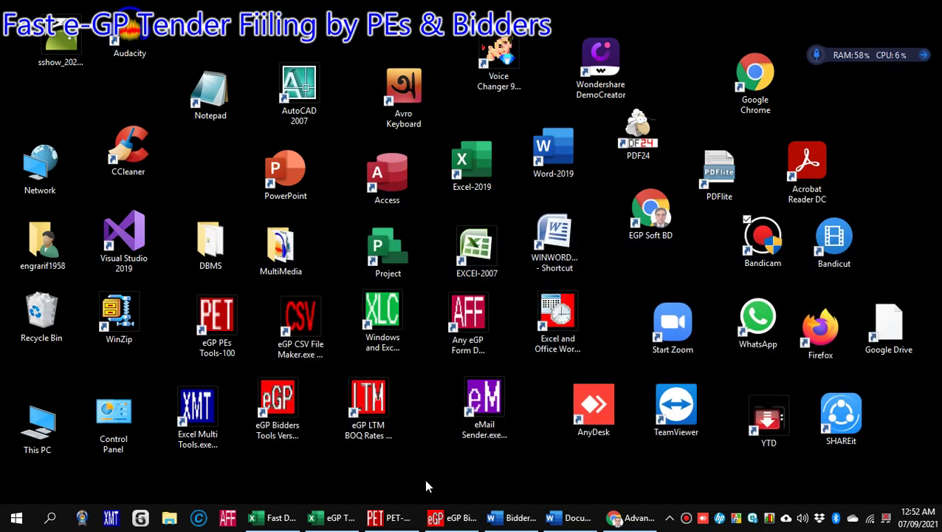
click(397, 517)
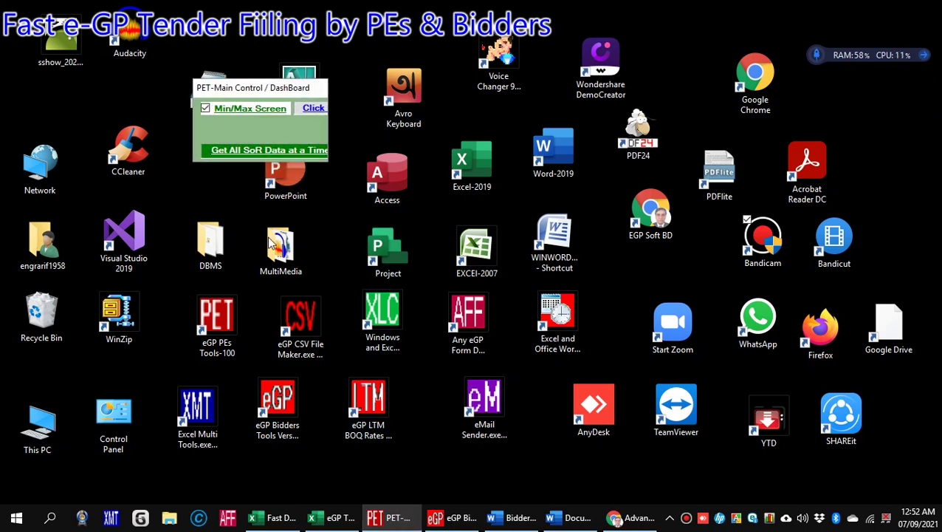
click(251, 111)
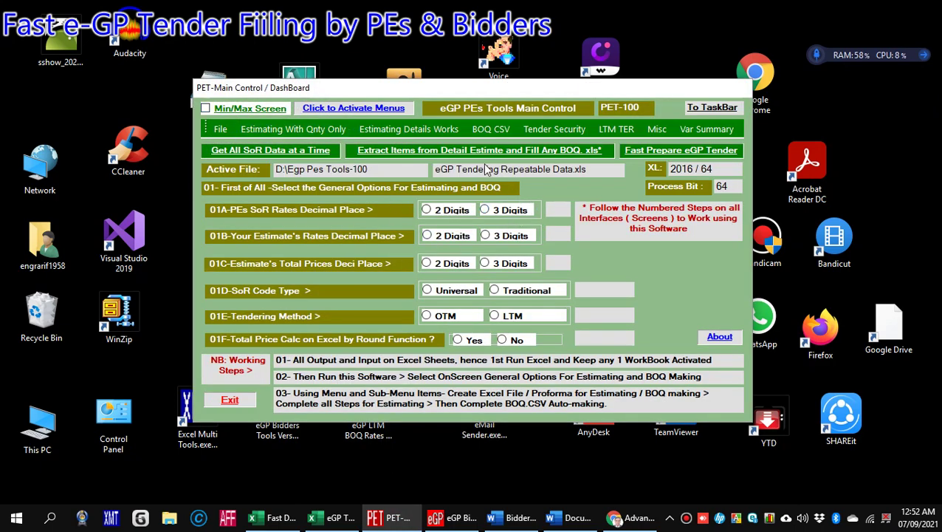
click(674, 156)
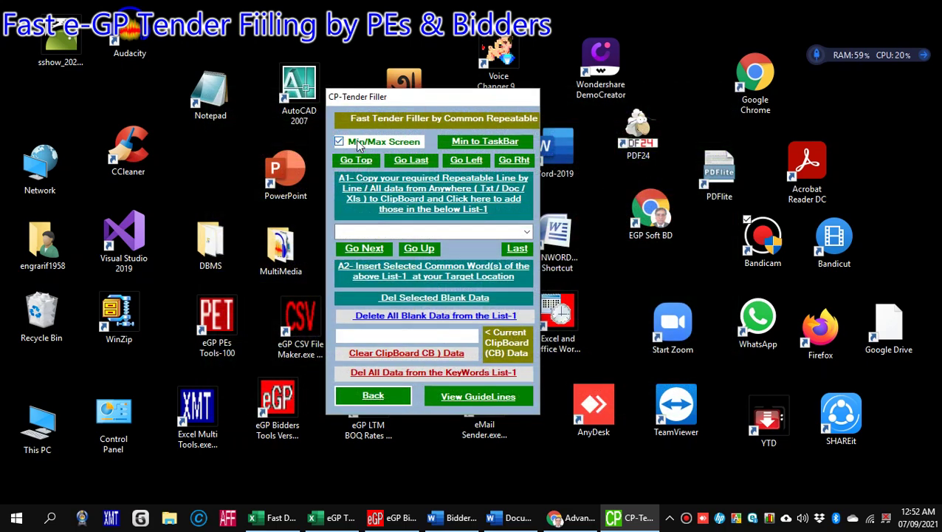
click(358, 143)
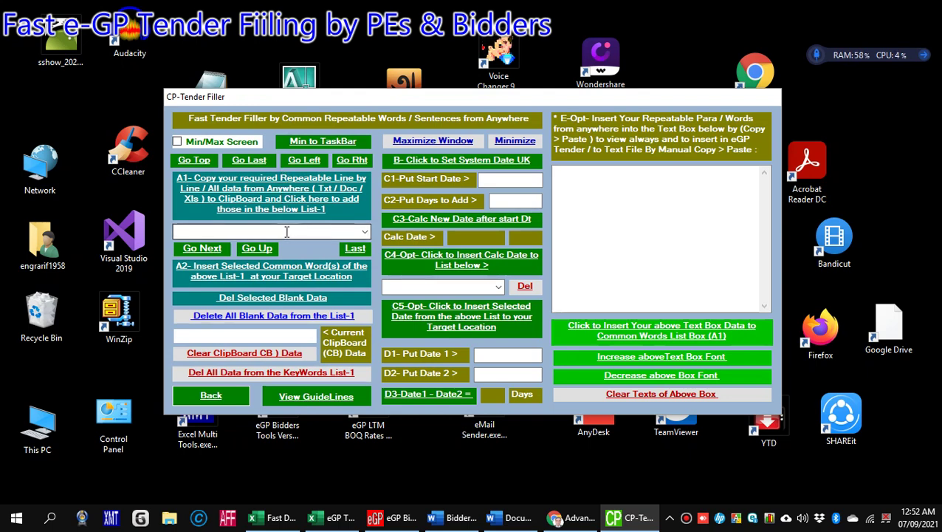
Examine the Tender Filler's common words list, the start date field and the text box for repeatable paragraphs
click(369, 237)
click(369, 238)
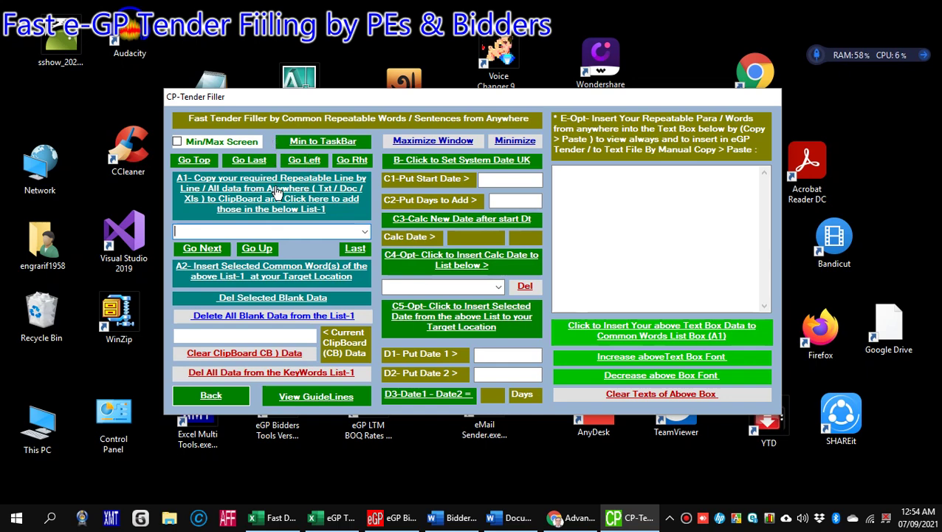
click(364, 232)
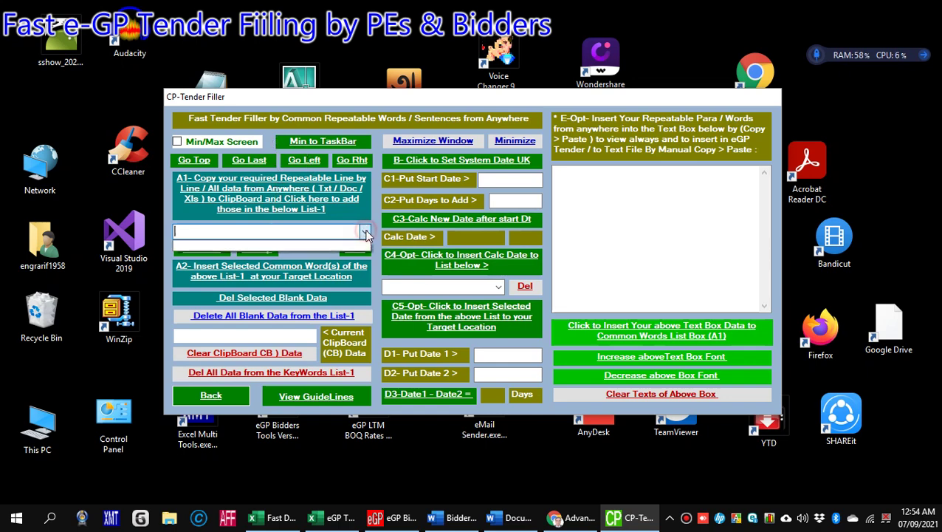
click(464, 182)
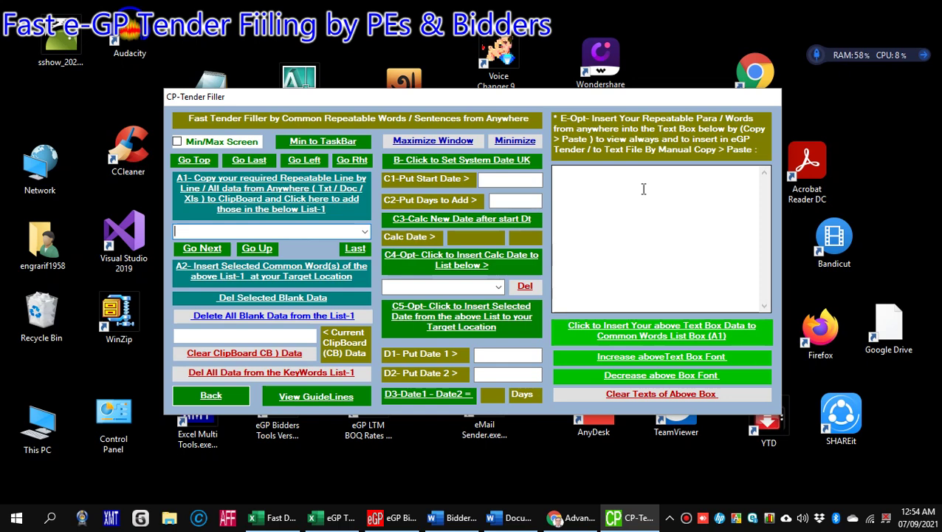
click(641, 198)
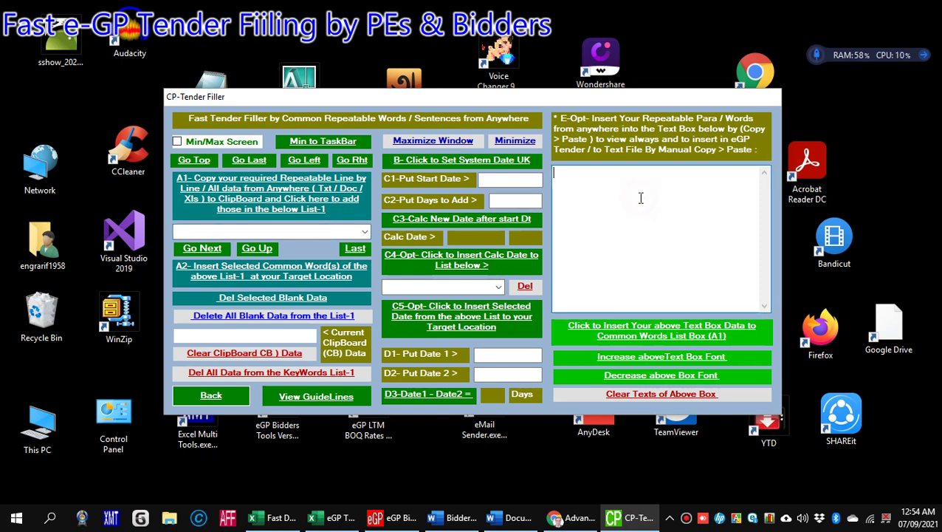
click(581, 184)
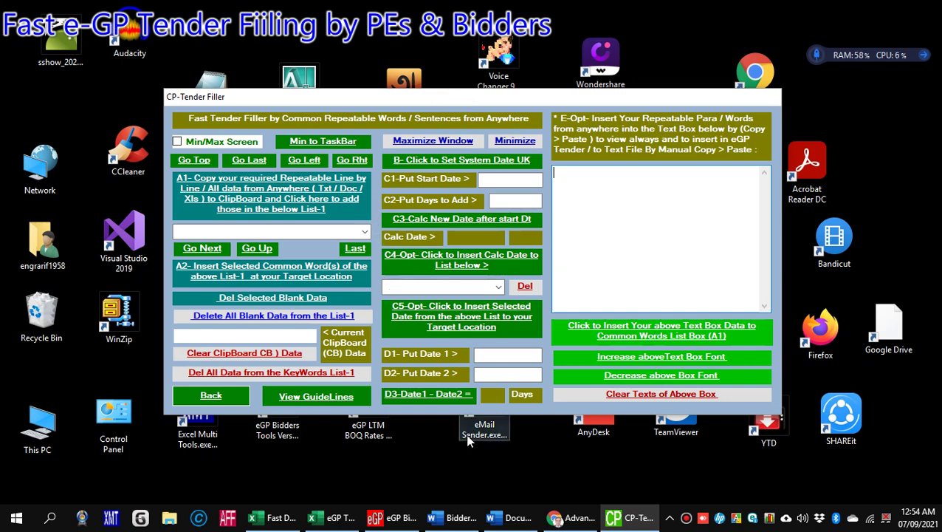
Switch to the e-GP Advanced Search page in Chrome and move the compact Tender Filler clear of the main search fields
mouse_move(578, 520)
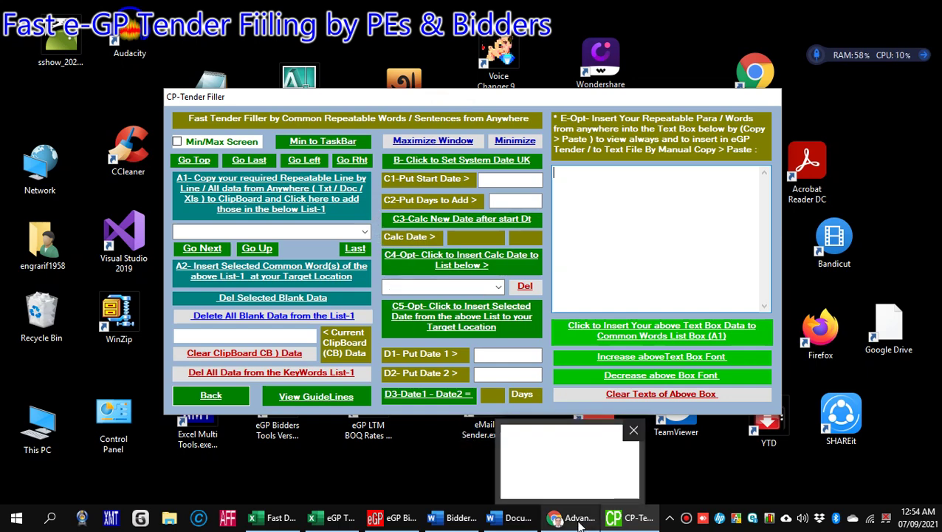
click(578, 521)
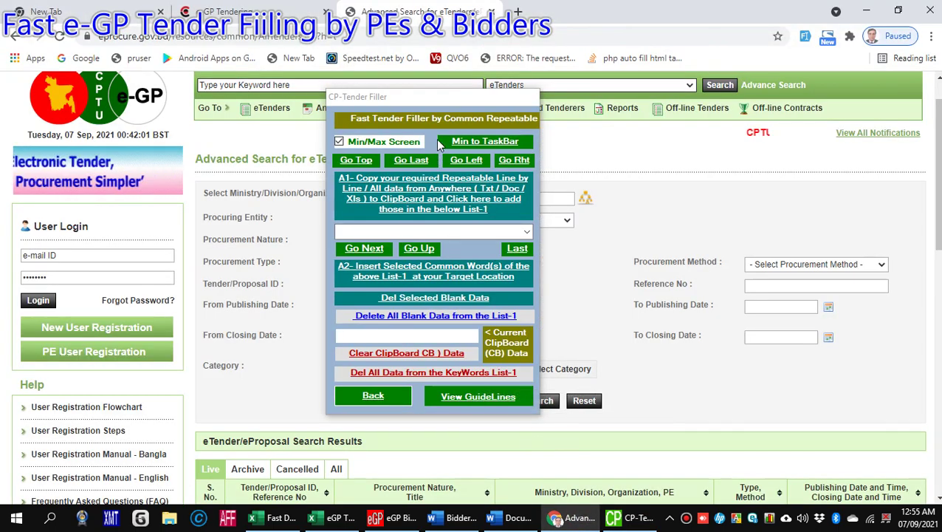
drag(438, 99, 500, 217)
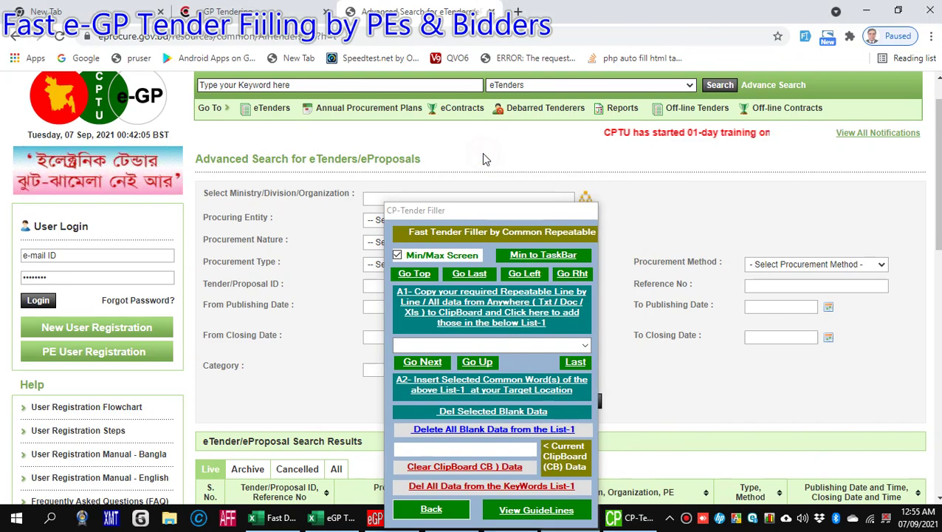
scroll(483, 154, down, 3)
scroll(484, 155, down, 6)
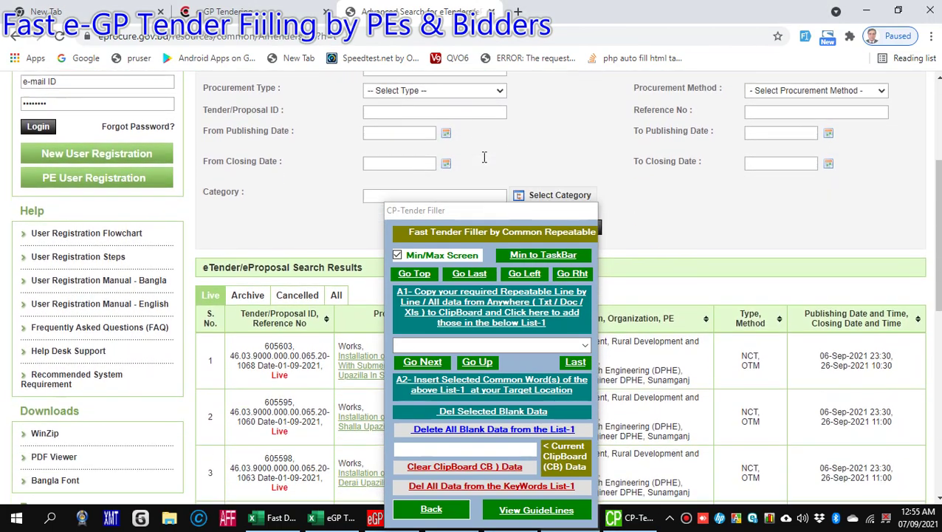
scroll(484, 166, up, 5)
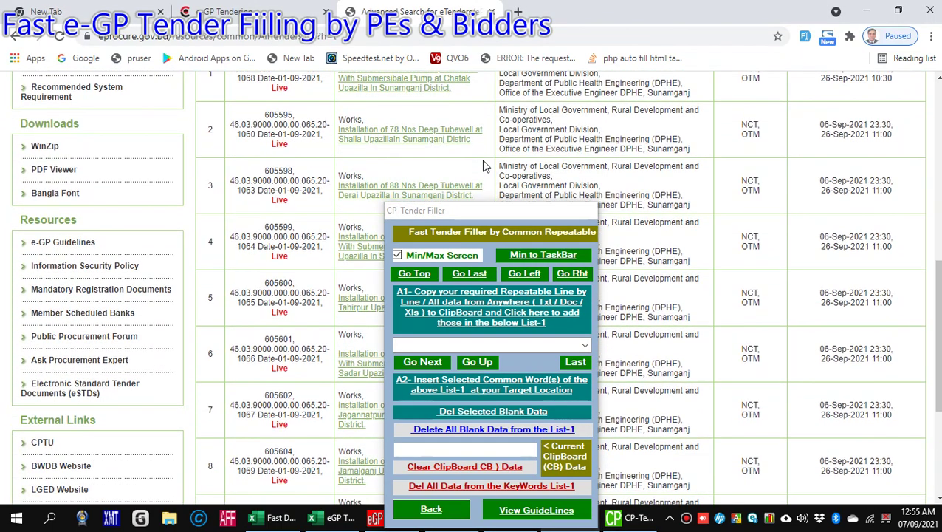
scroll(483, 165, up, 3)
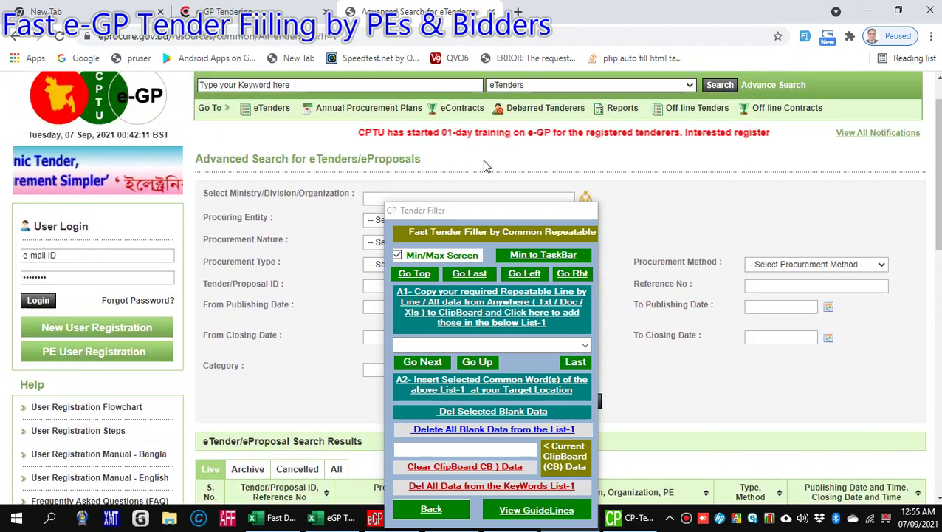
scroll(483, 165, down, 4)
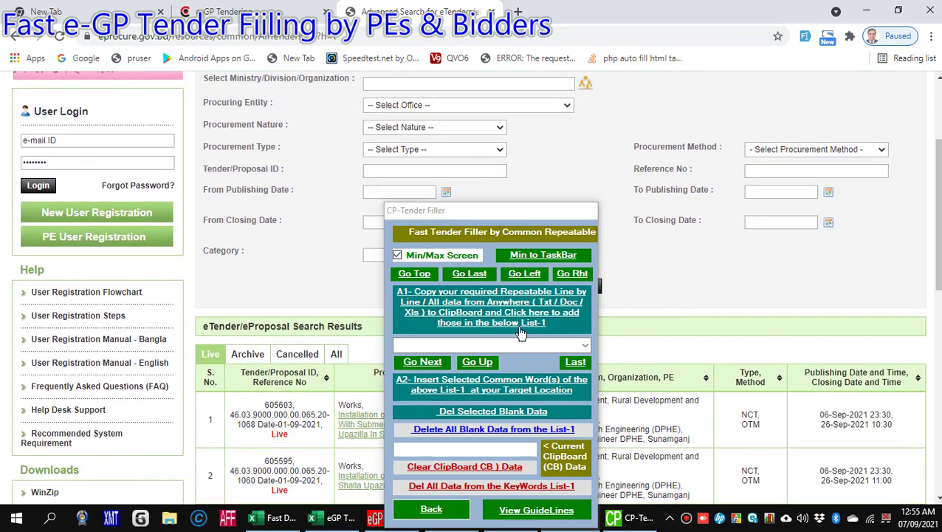
drag(505, 211, 740, 106)
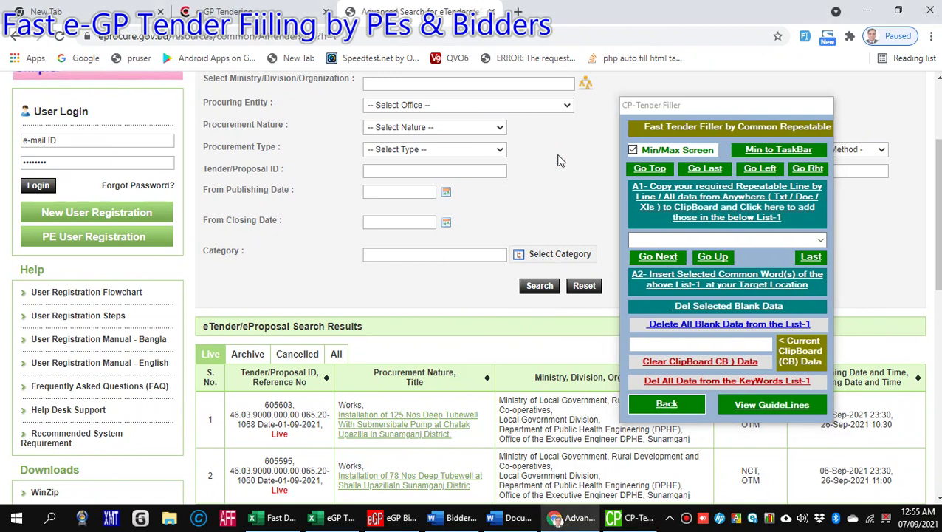
Toggle the Tender Filler between full and compact size over the e-GP page and check its common words list
click(662, 152)
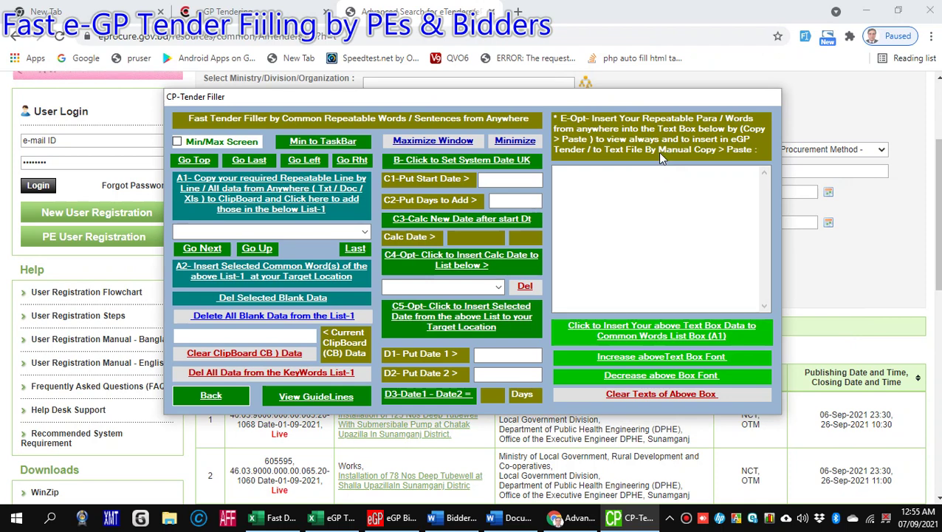
click(229, 144)
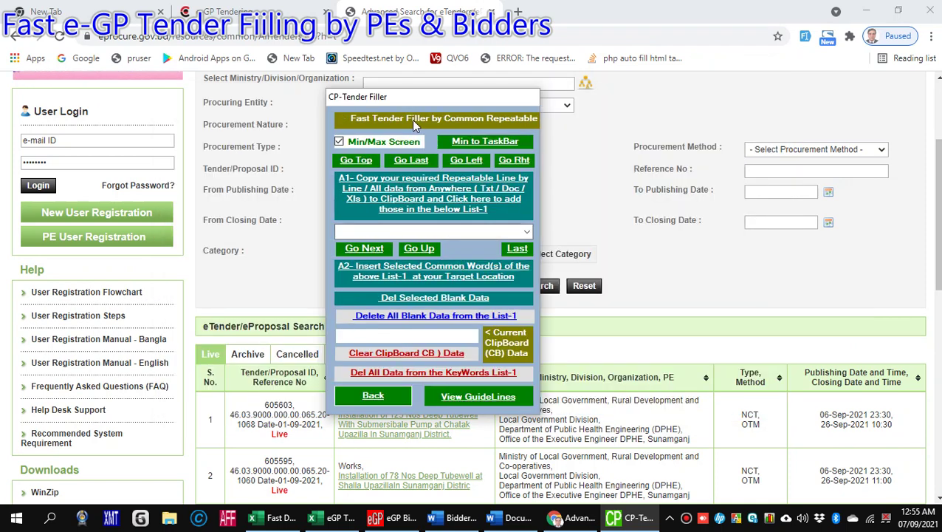
click(572, 176)
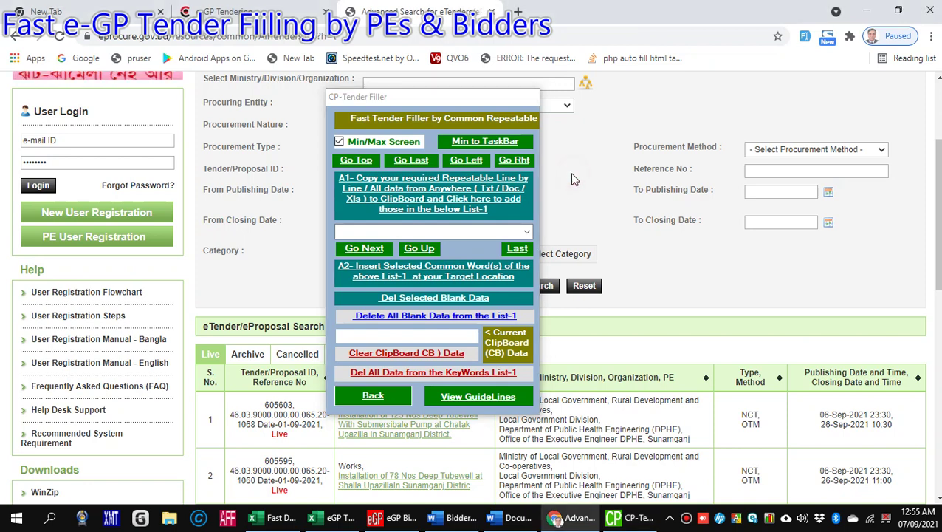
click(527, 233)
click(527, 233)
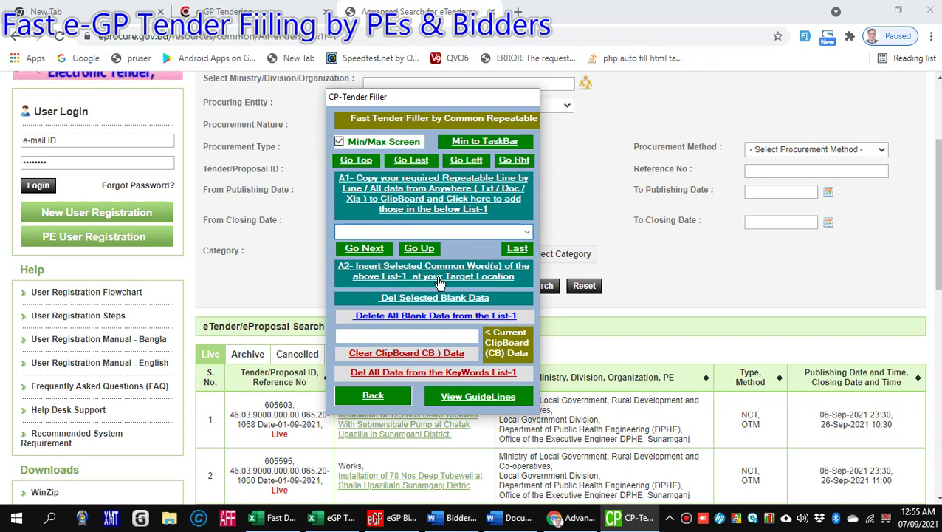
Move the compact Tender Filler down off the main search fields and look over the e-GP search form and live tender results
drag(459, 101, 600, 157)
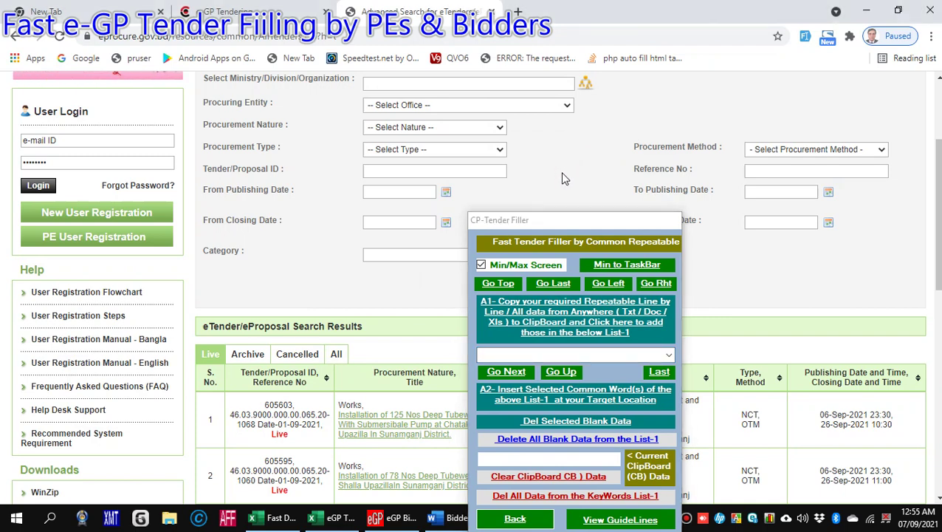
scroll(561, 177, down, 2)
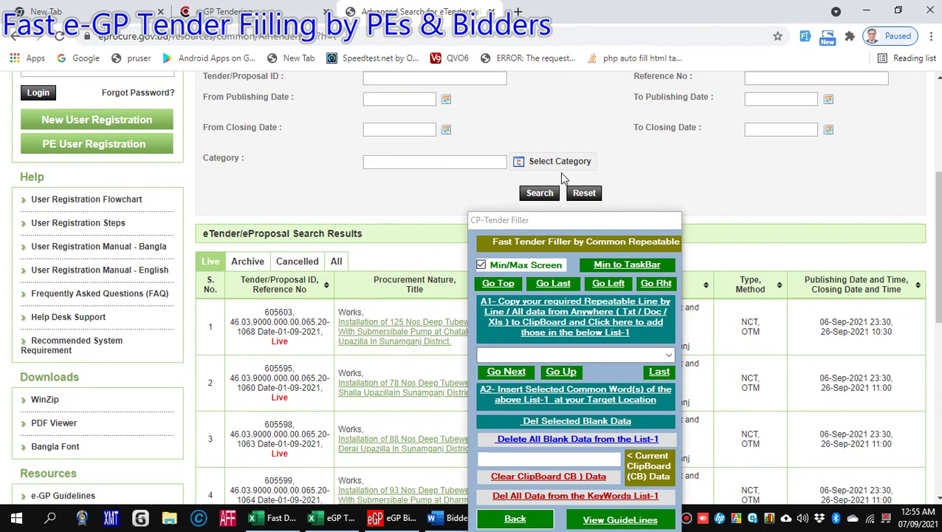
scroll(561, 177, up, 1)
scroll(561, 177, up, 1)
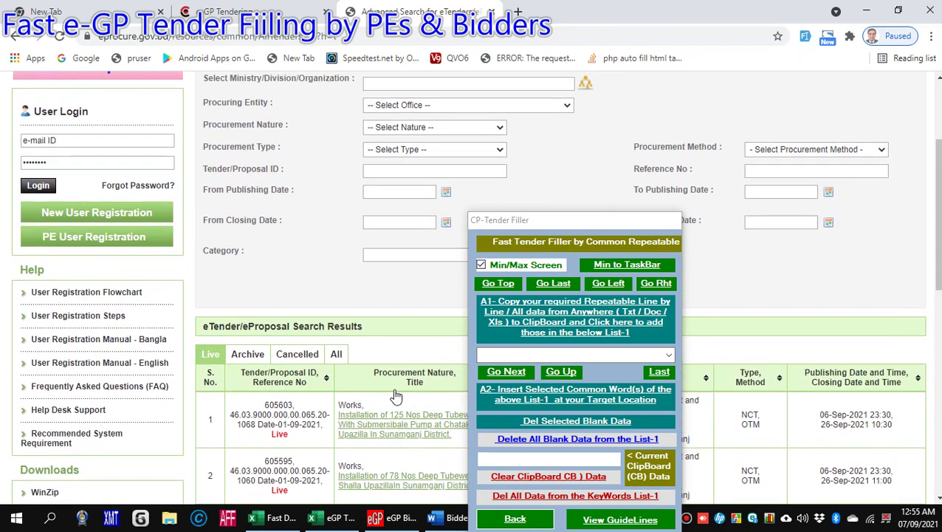
Switch to the Bidders Info Database-01 document in Word and place the Tender Filler beside its table, minimizing and restoring the tool once
click(446, 519)
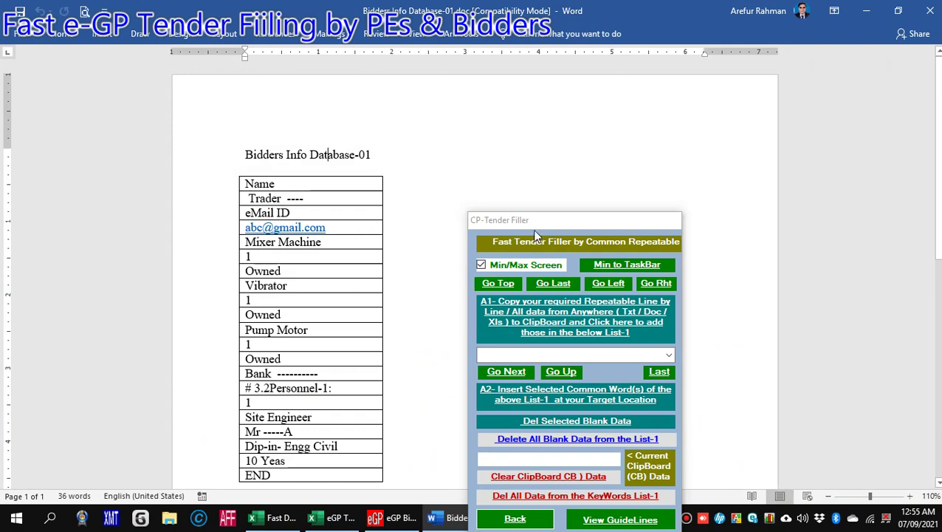
drag(536, 218, 567, 122)
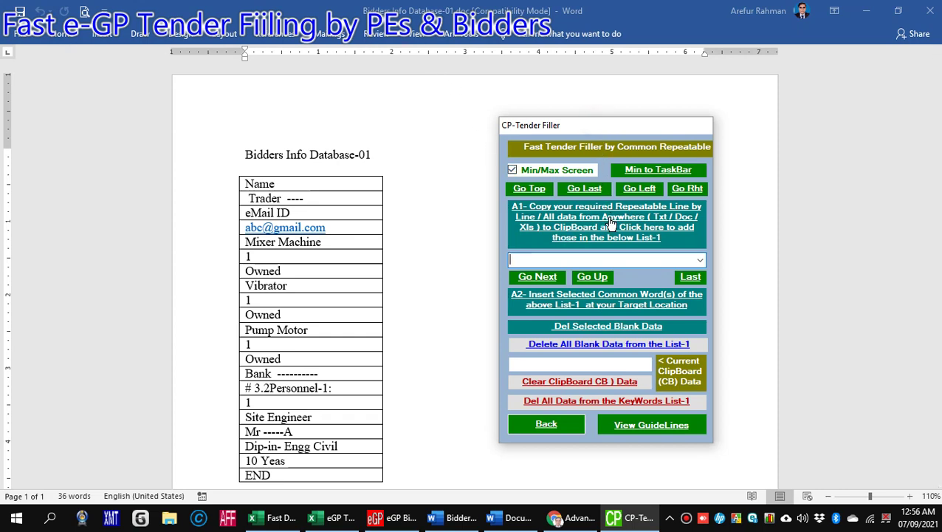
click(654, 172)
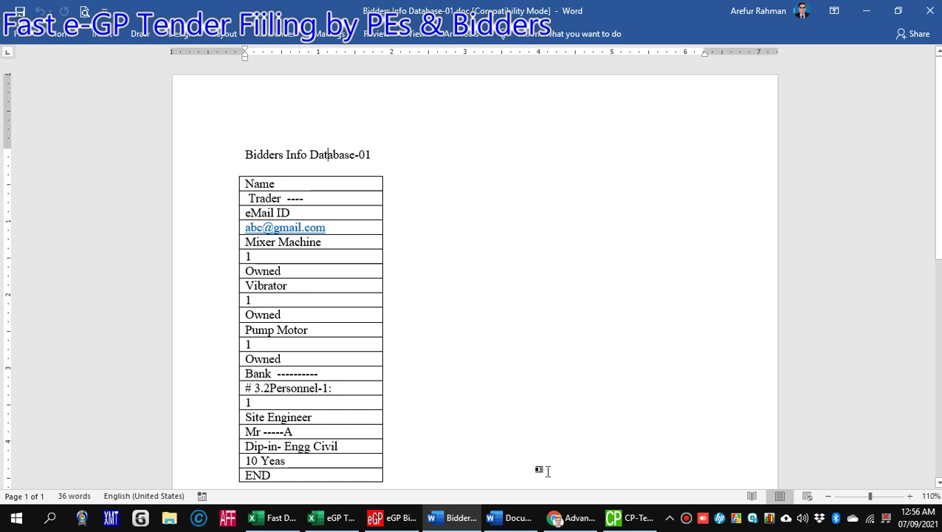
click(631, 520)
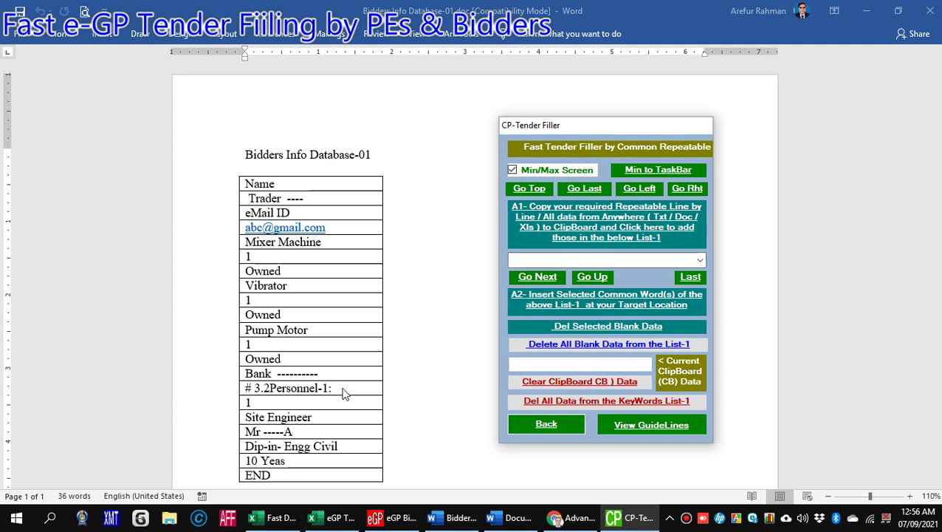
Switch to the eGP Tendering Repeatable Data workbook in Excel and copy column B from "# Notice Filling >" in B6 down to END in B100
click(341, 521)
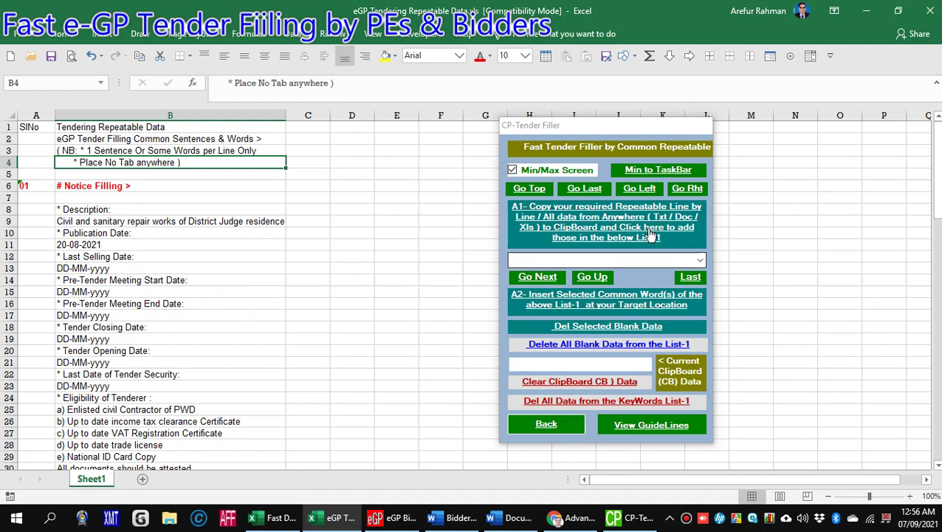
click(122, 209)
click(118, 186)
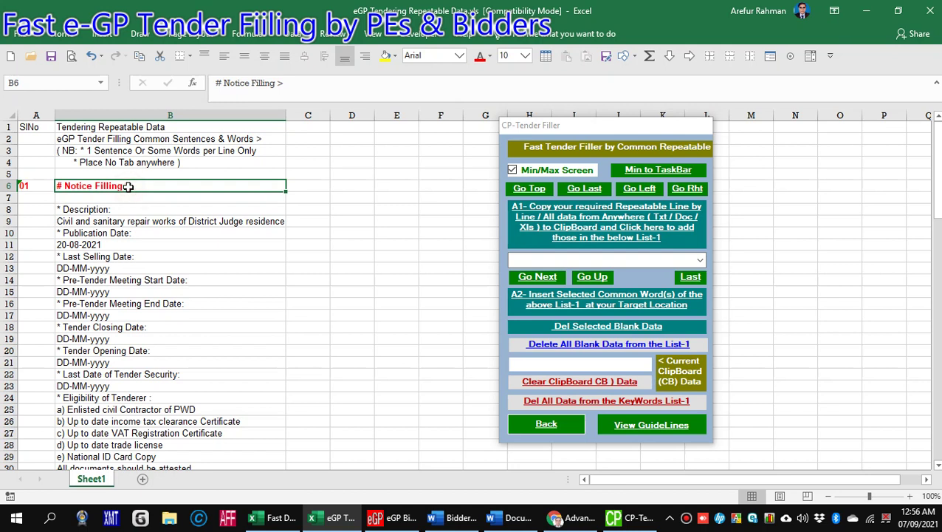
key(shift+Down)
key(shift+Down)
key(shift+Down)
key(shift+Down)
key(shift+Down)
key(shift+Down)
key(shift+Down)
key(shift+Down)
key(shift+Down)
key(shift+Down)
key(shift+Down)
key(shift+Down)
key(shift+Down)
key(shift+Down)
key(shift+Down)
key(shift+Down)
key(shift+Down)
key(shift+Down)
key(shift+Down)
key(shift+Down)
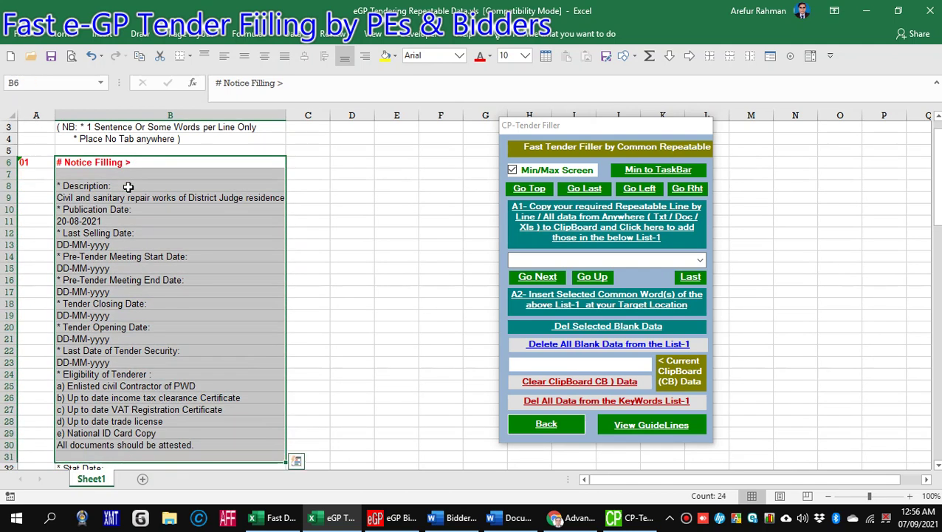
key(shift+Down)
key(shift+Down)
key(shift+Down)
key(shift+Down)
key(shift+Down)
key(shift+Down)
key(shift+Down)
key(shift+Down)
key(shift+Down)
key(shift+Down)
key(shift+Down)
key(shift+Down)
key(shift+Down)
key(shift+Down)
key(shift+Down)
key(shift+Down)
key(shift+Down)
key(shift+Down)
key(shift+Down)
key(shift+Down)
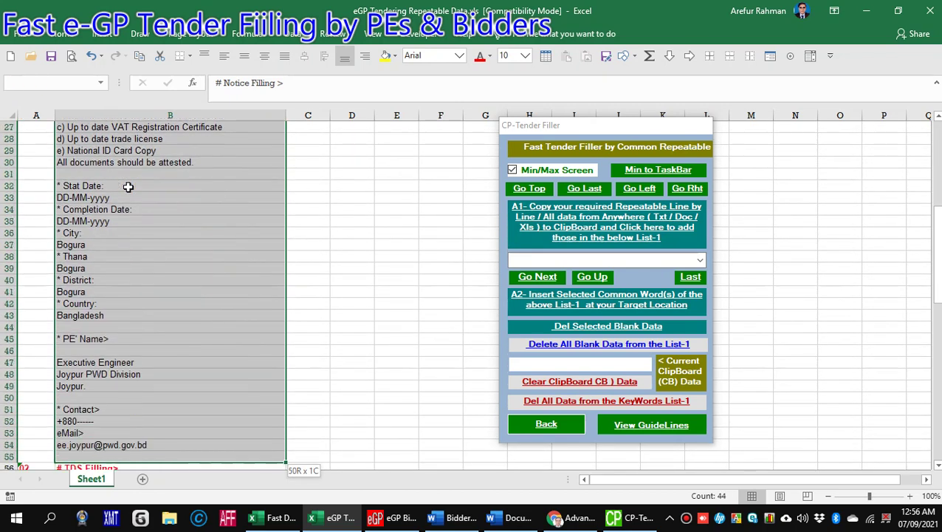
key(shift+Down)
key(shift+Down)
key(shift+Down)
key(shift+Down)
key(shift+Down)
key(shift+Down)
key(shift+Down)
key(shift+Down)
key(shift+Down)
key(shift+Down)
key(shift+Down)
key(shift+Down)
key(shift+Down)
key(shift+Down)
key(shift+Down)
key(shift+Down)
key(shift+Down)
key(shift+Down)
key(shift+Down)
key(shift+Down)
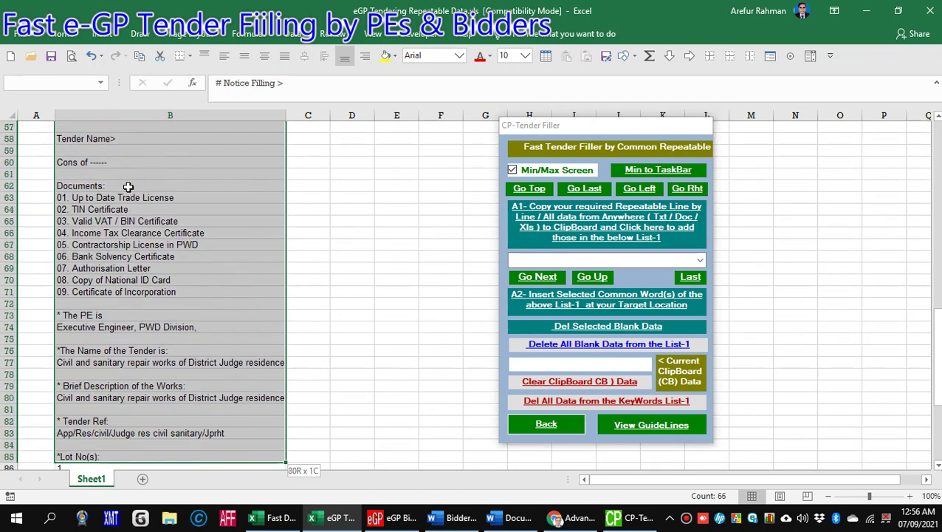
key(shift+Down)
key(shift+Down)
key(shift+Down)
key(shift+Down)
key(shift+Down)
key(shift+Down)
key(shift+Down)
key(shift+Down)
key(shift+Down)
key(shift+Down)
key(shift+Down)
key(shift+Down)
key(shift+Down)
key(shift+Down)
key(shift+Down)
key(shift+Down)
key(shift+Down)
key(shift+Down)
key(shift+Down)
key(shift+Down)
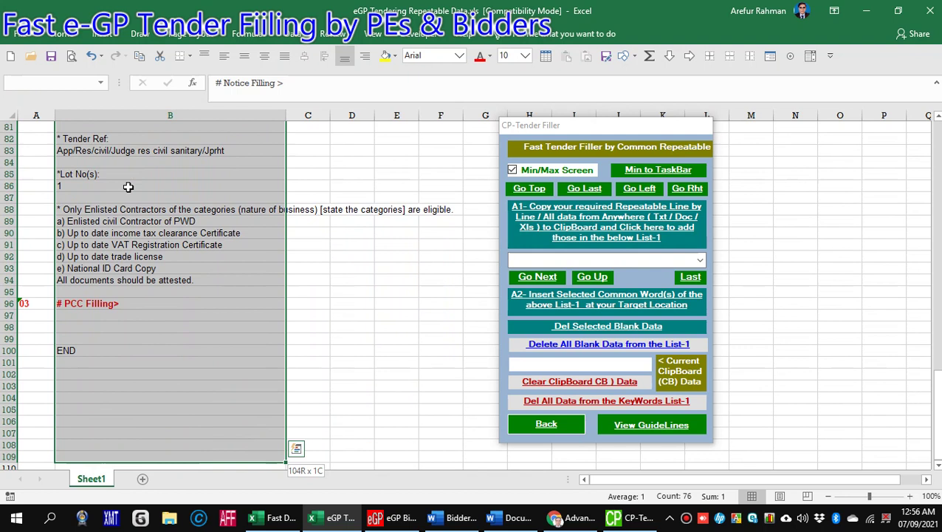
key(shift+Up)
key(shift+Up)
key(shift+Up)
key(shift+Up)
key(shift+Up)
key(shift+Up)
key(shift+Up)
key(shift+Up)
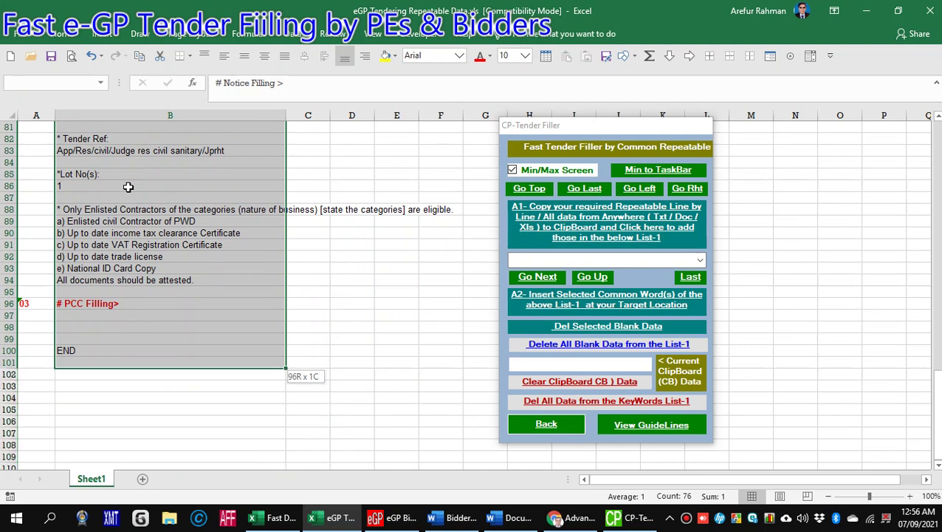
key(shift+Up)
key(shift+Up)
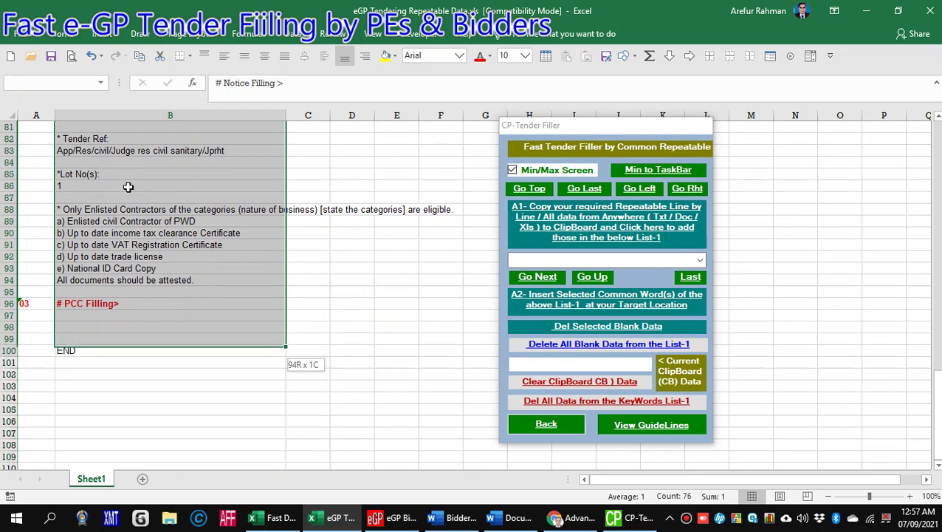
key(ctrl+c)
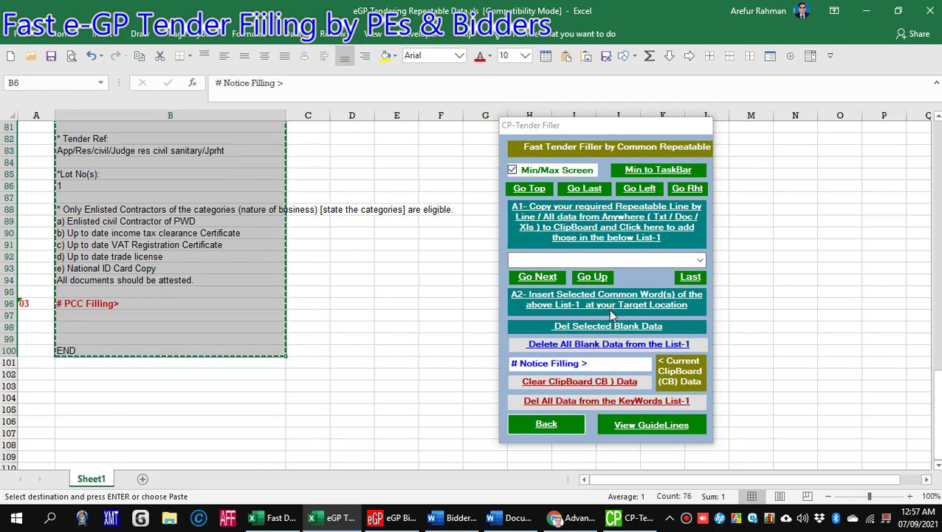
Add the copied lines to the Tender Filler's List-1 and end the copy mode by selecting blank cell C94
click(614, 232)
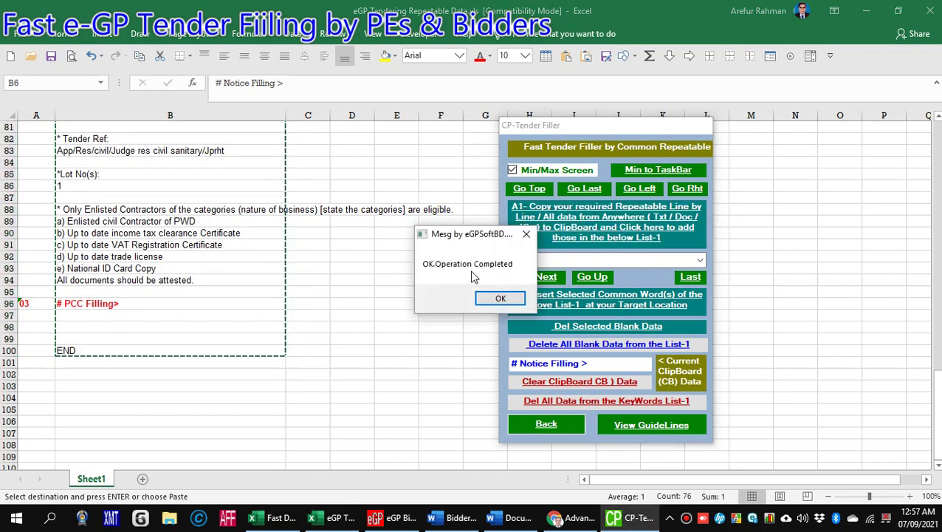
click(500, 297)
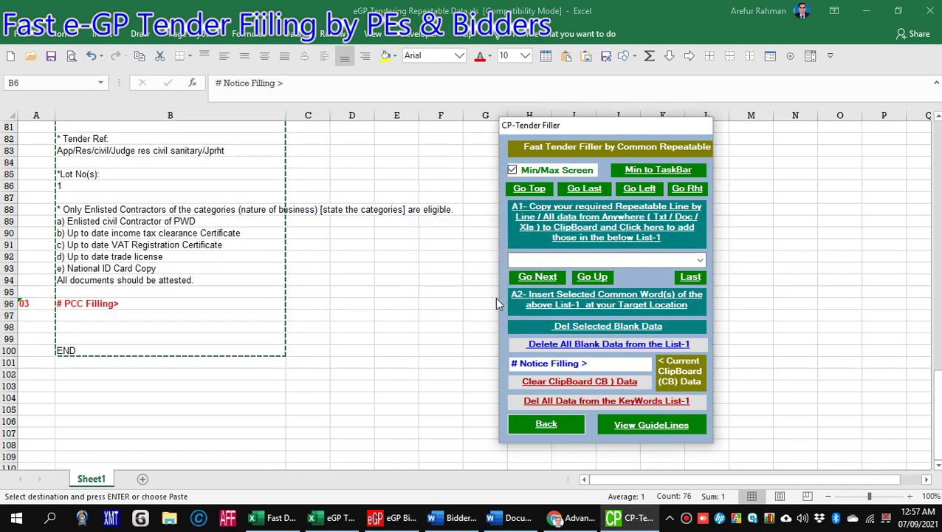
click(324, 290)
click(314, 280)
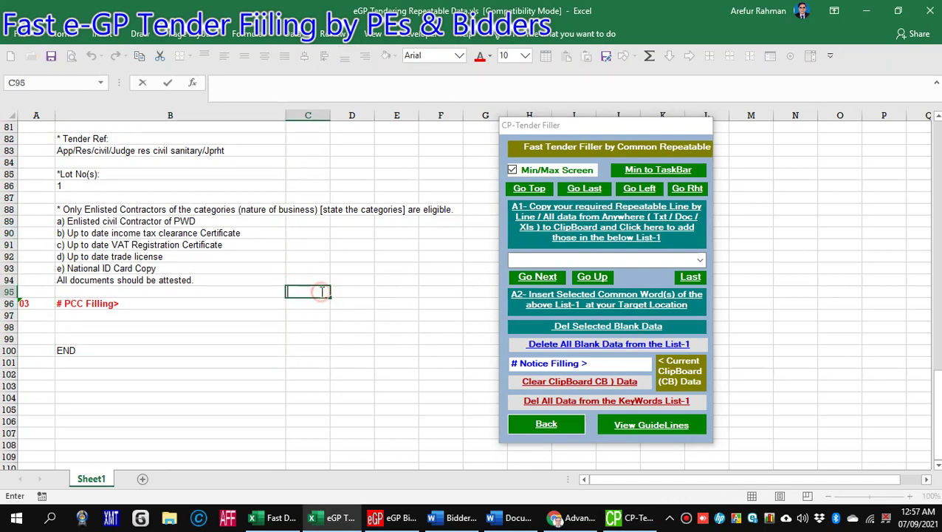
Look through the entries in List-1 and select "01. Up to Date Trade License"
click(700, 260)
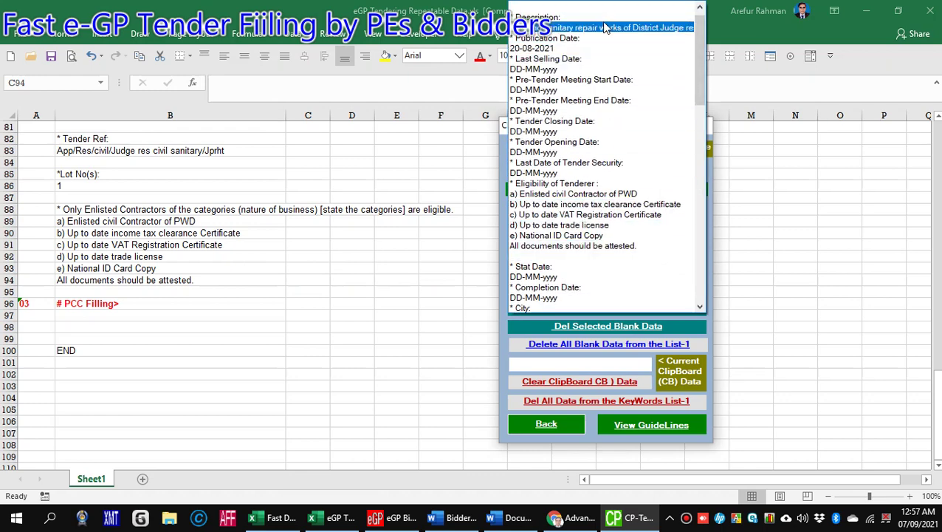
scroll(598, 59, down, 3)
scroll(595, 67, down, 6)
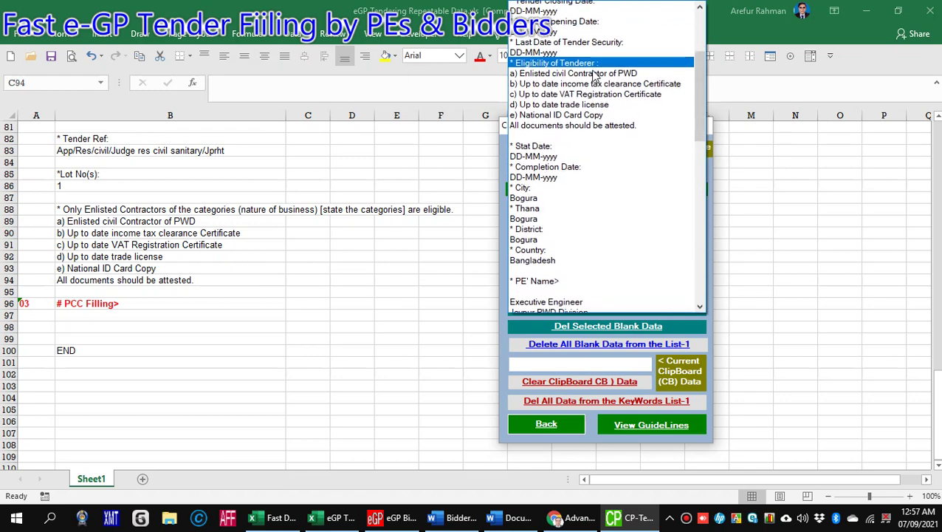
scroll(578, 236, down, 5)
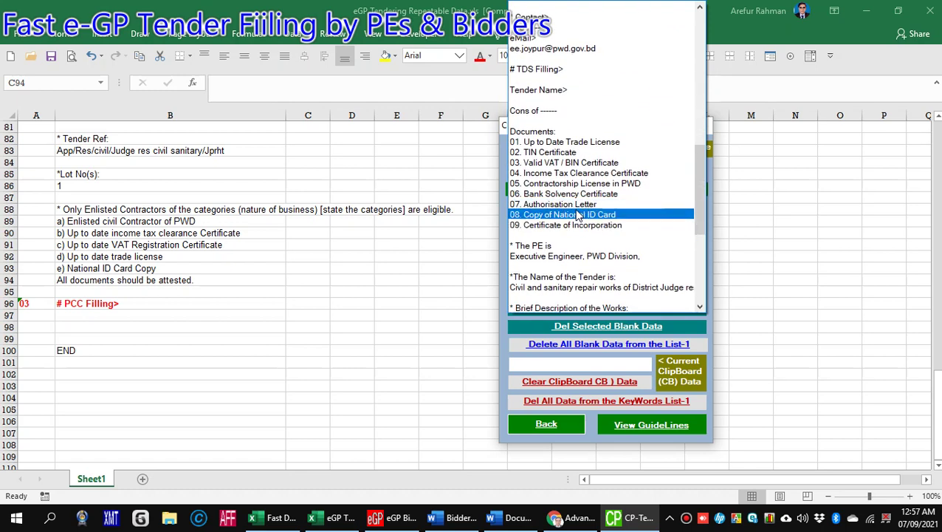
click(567, 145)
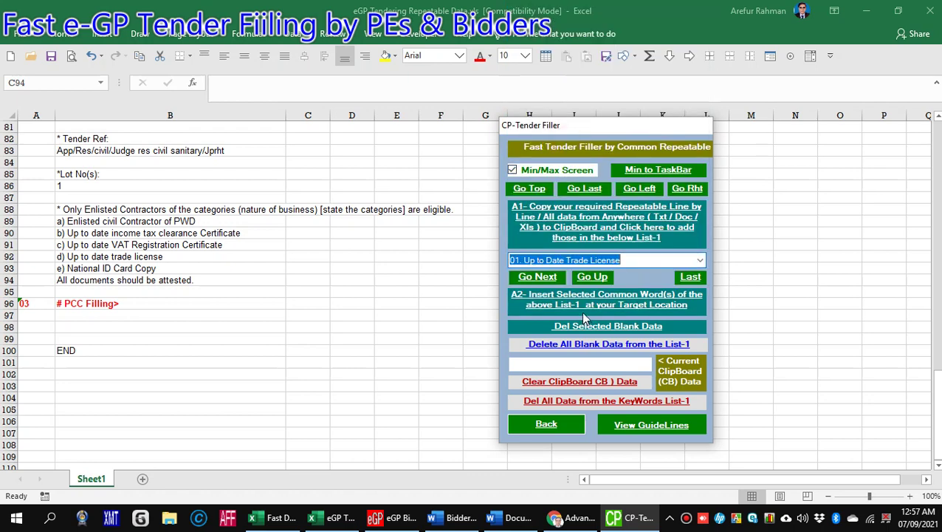
Review the remaining List-1 entries, return to the beginning of the list and select "* Description:"
click(699, 260)
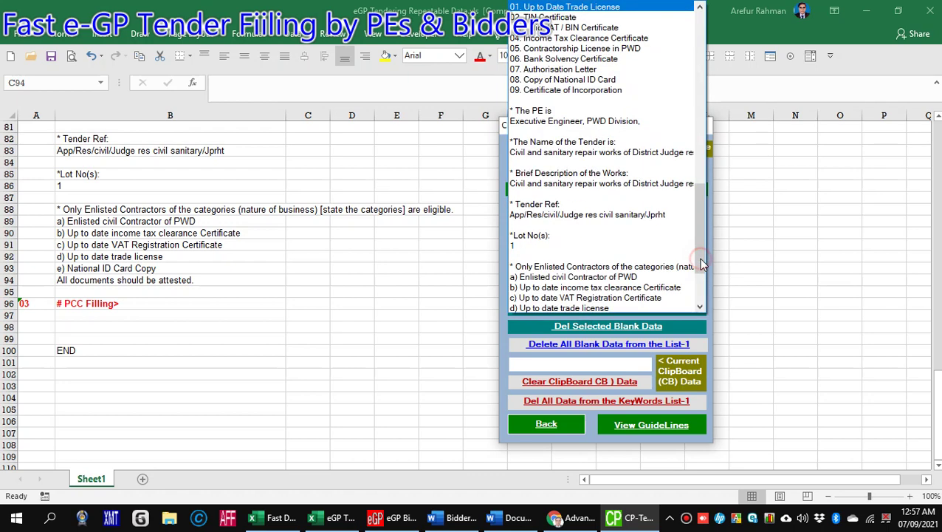
scroll(619, 227, down, 3)
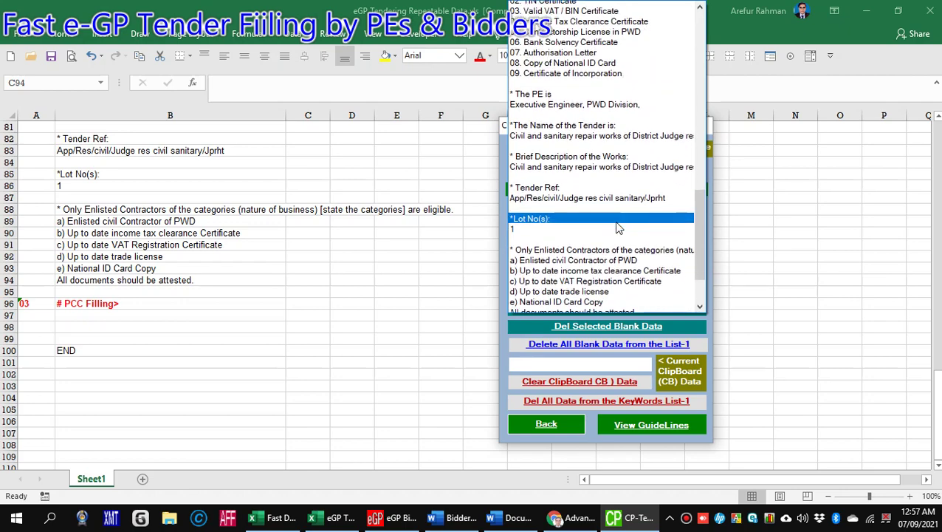
scroll(619, 228, up, 4)
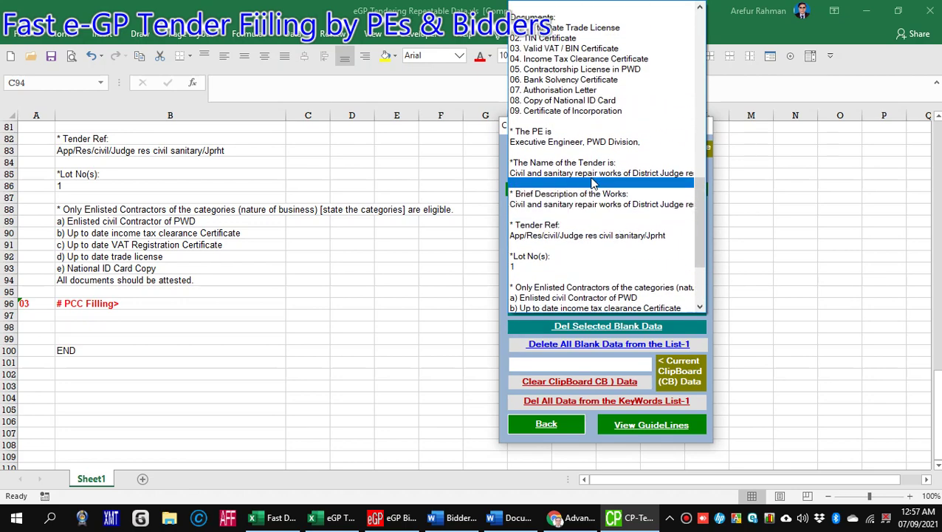
scroll(591, 147, up, 3)
scroll(588, 143, up, 7)
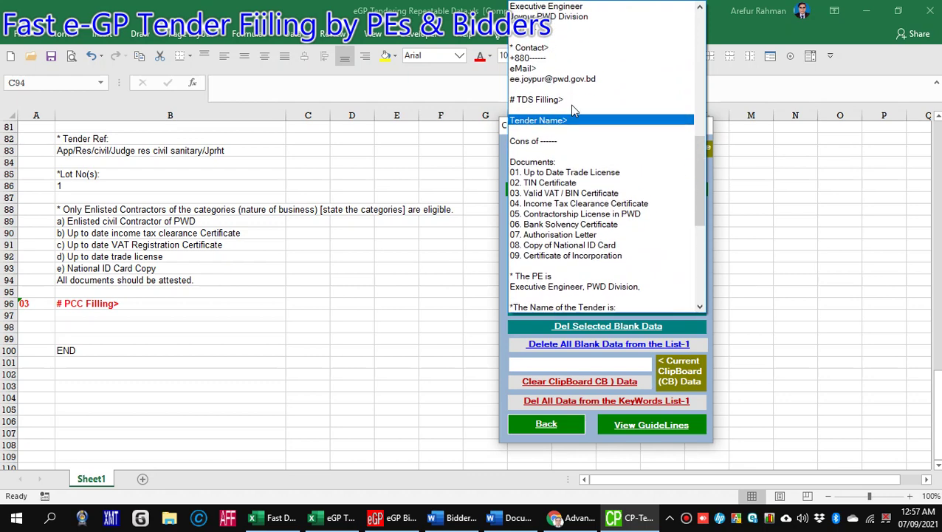
scroll(572, 110, up, 7)
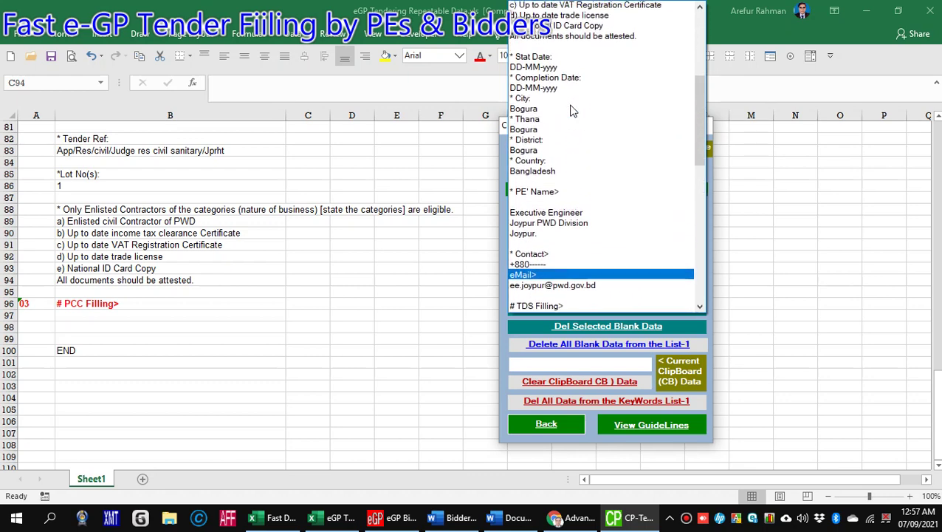
scroll(572, 110, up, 2)
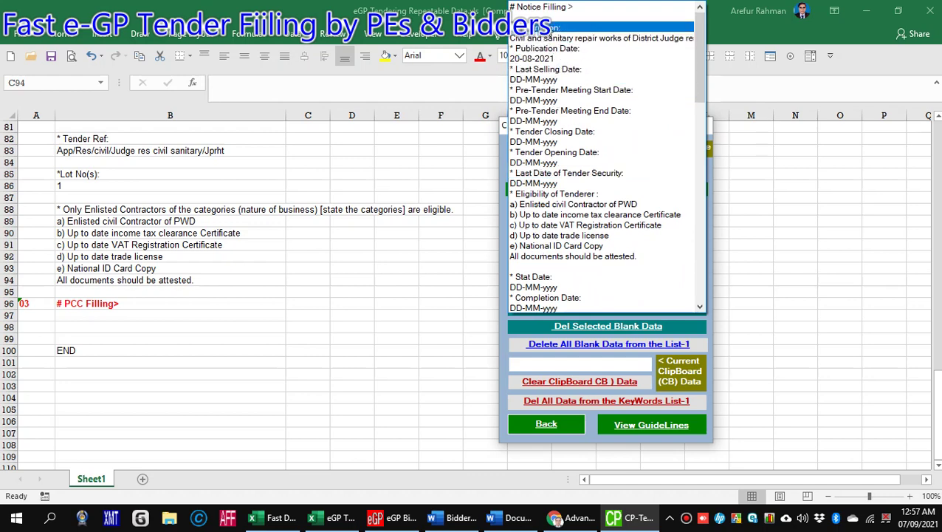
click(550, 27)
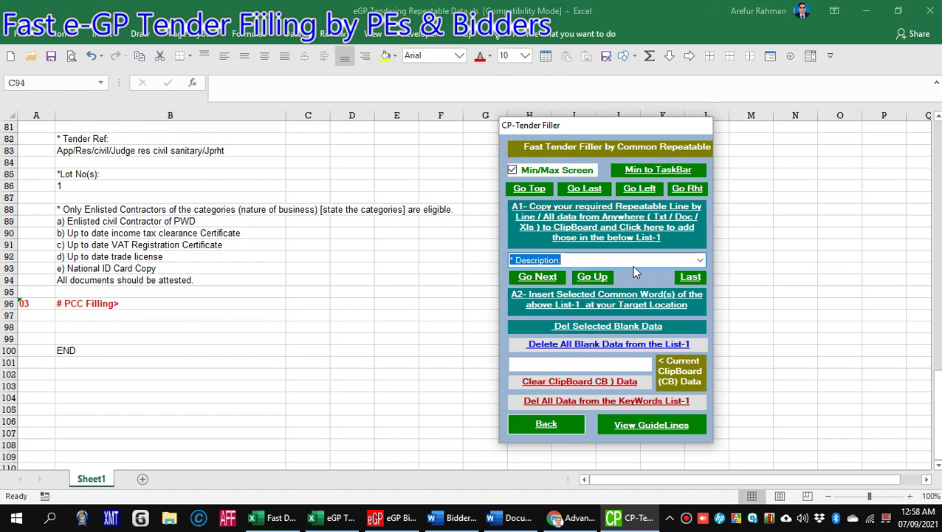
Select "# Notice Filling >" in List-1 and advance entry by entry to "* Publication Date:"
click(699, 259)
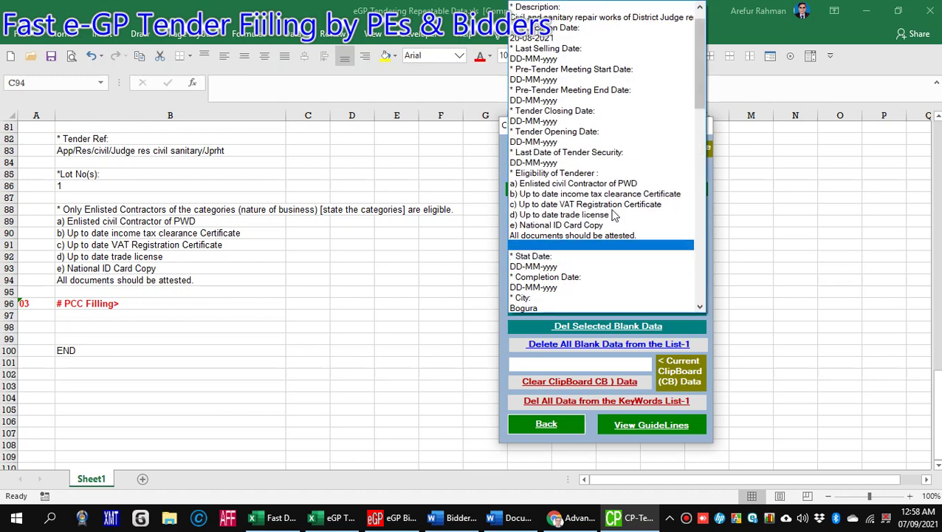
scroll(550, 27, up, 1)
click(543, 9)
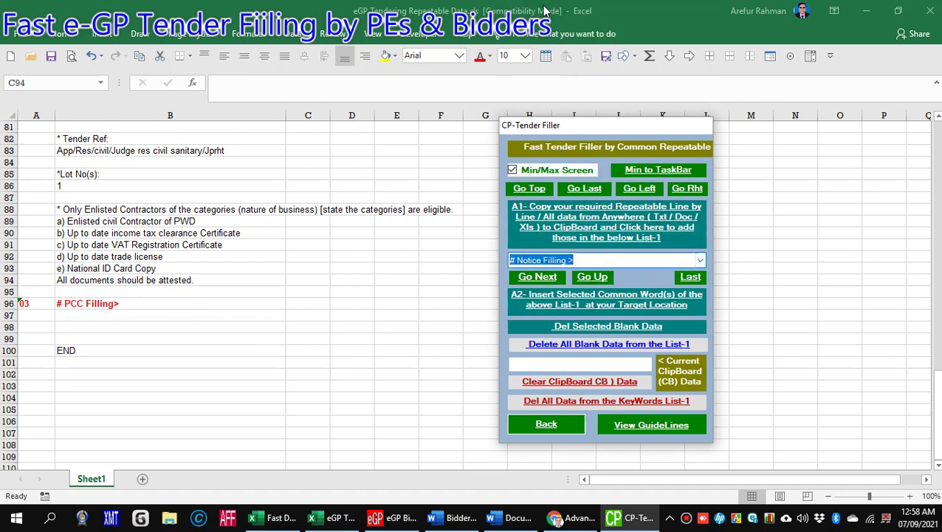
click(541, 280)
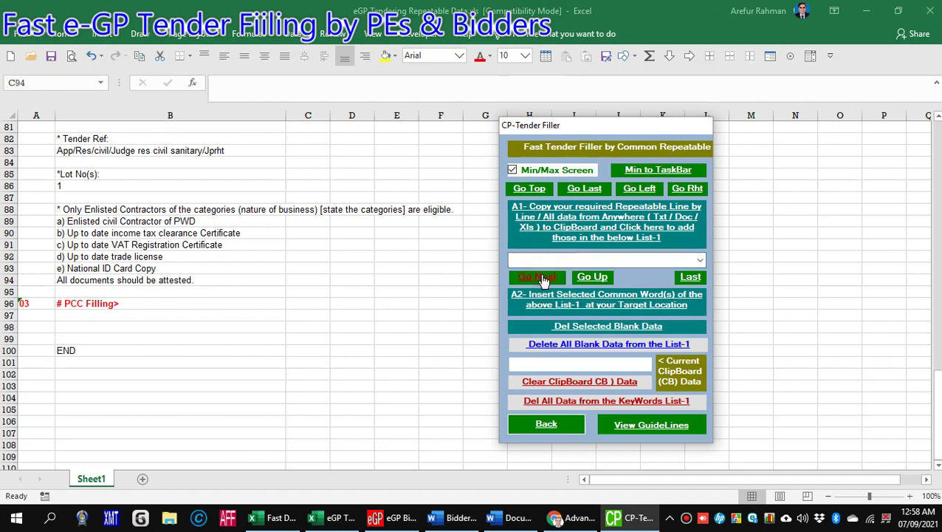
click(541, 279)
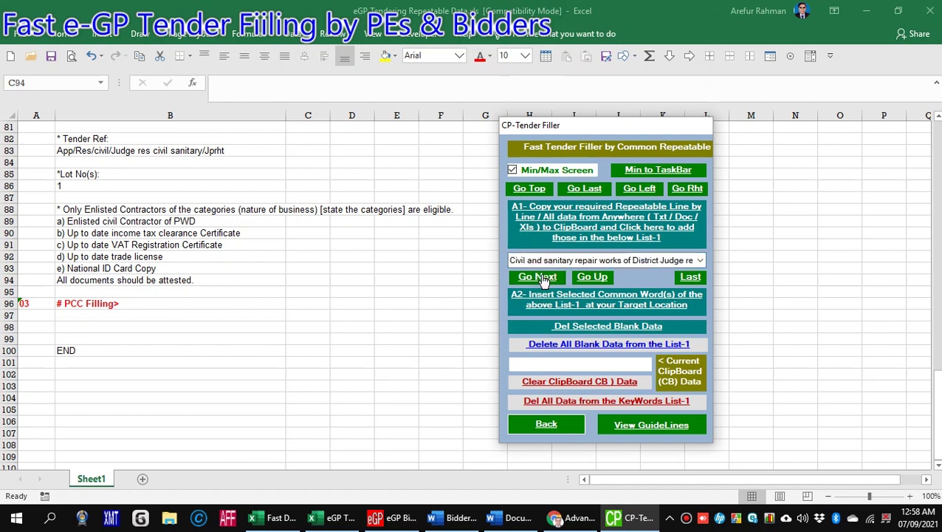
click(548, 279)
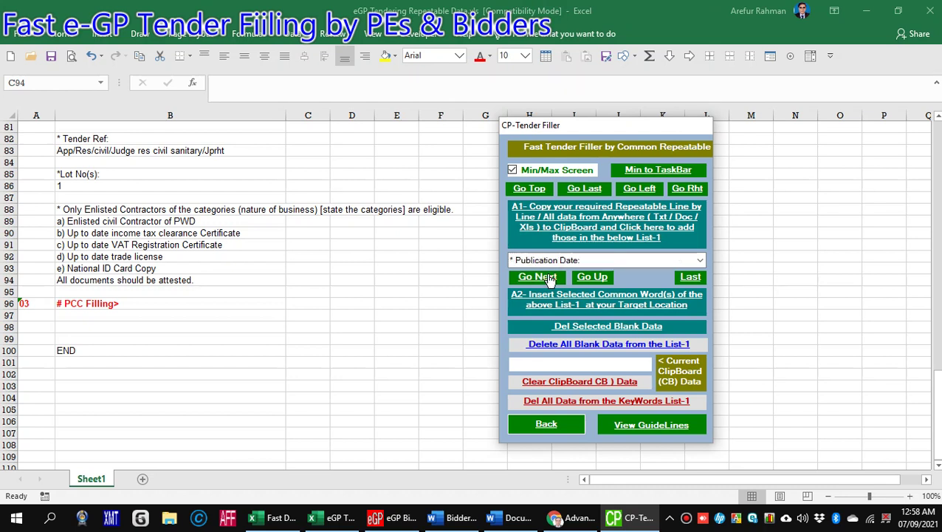
Browse the List-1 entries and select the procuring entity's e-mail address
click(548, 280)
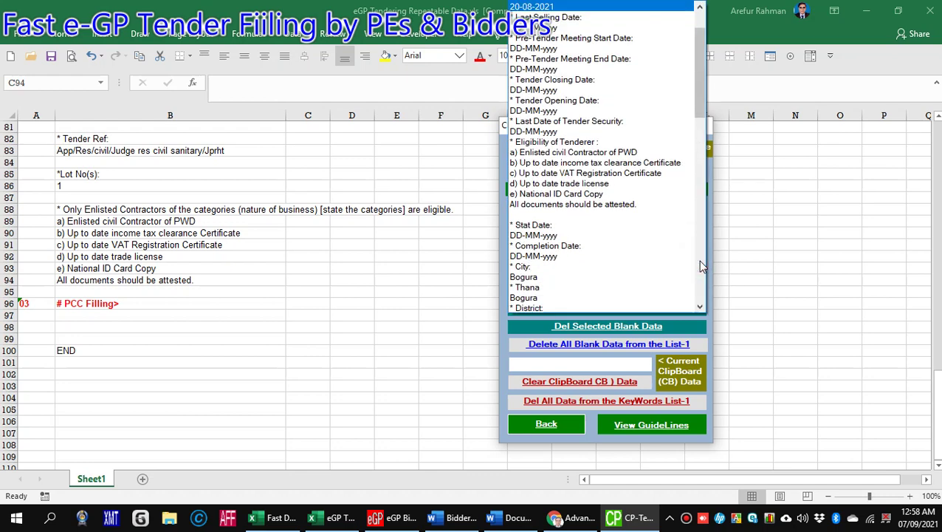
scroll(701, 266, down, 15)
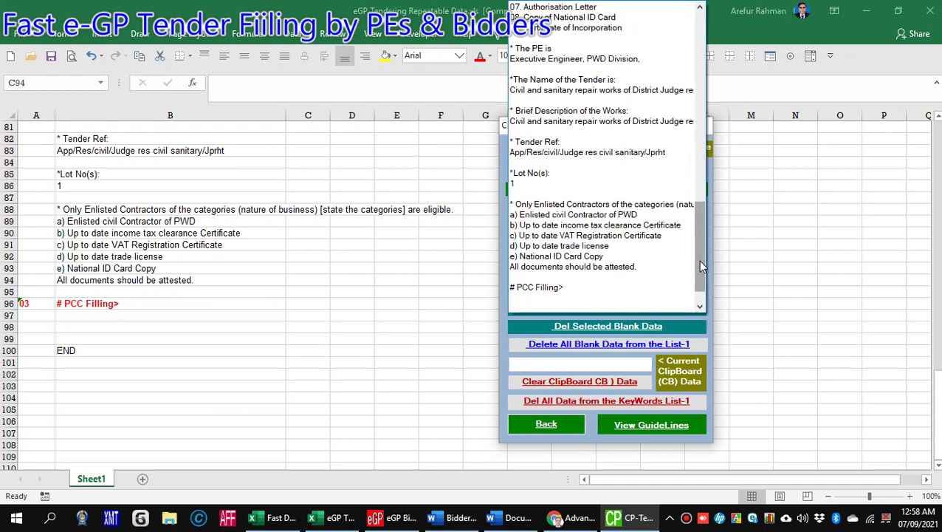
click(567, 234)
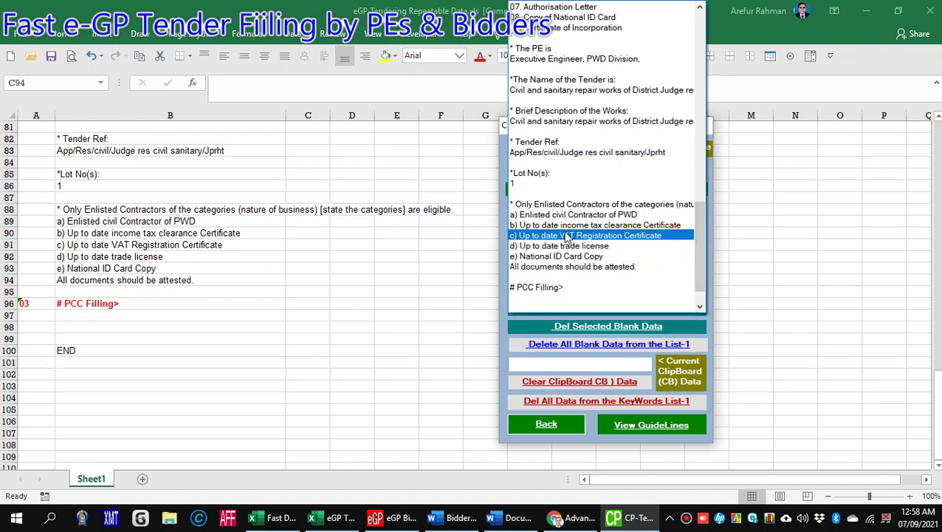
scroll(567, 236, up, 5)
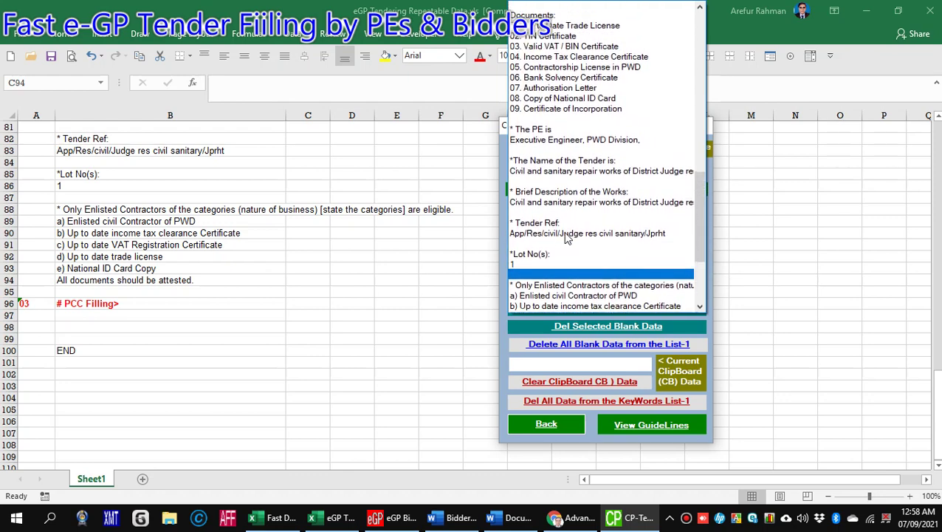
scroll(567, 237, up, 6)
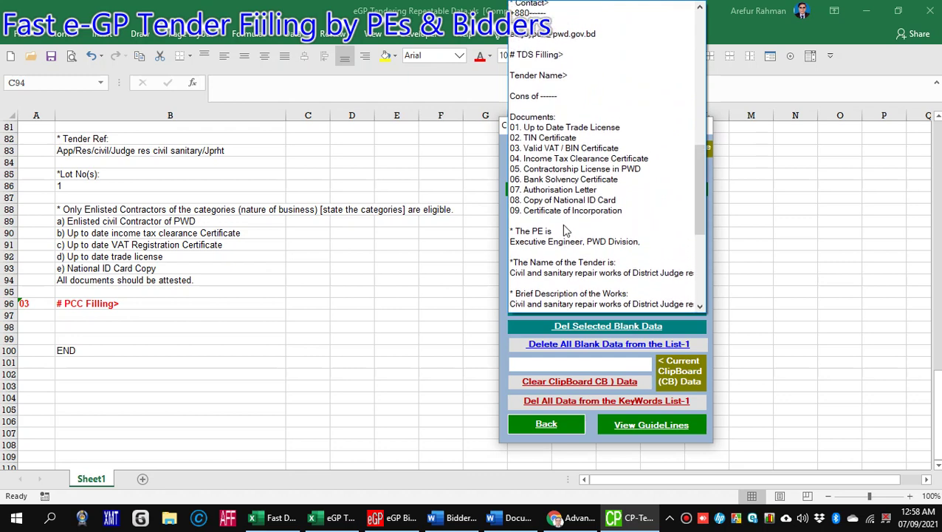
drag(565, 221, 544, 50)
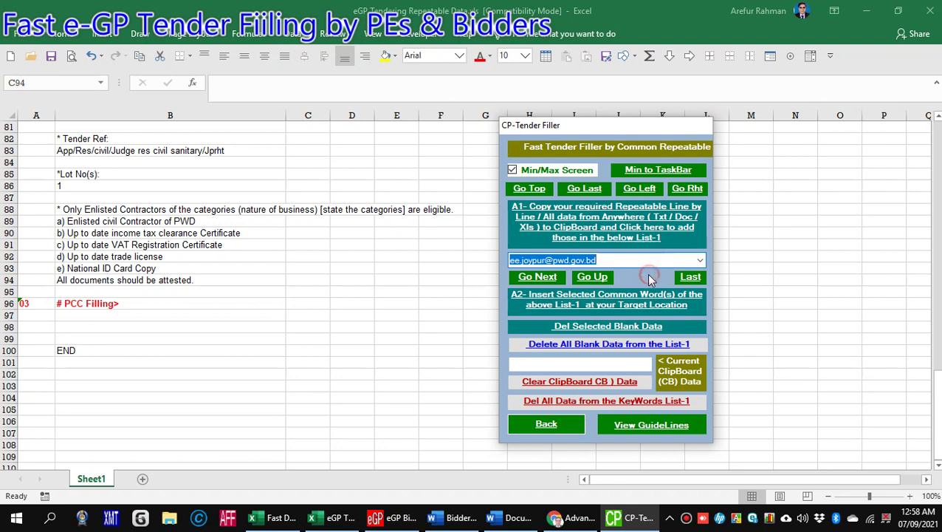
click(609, 260)
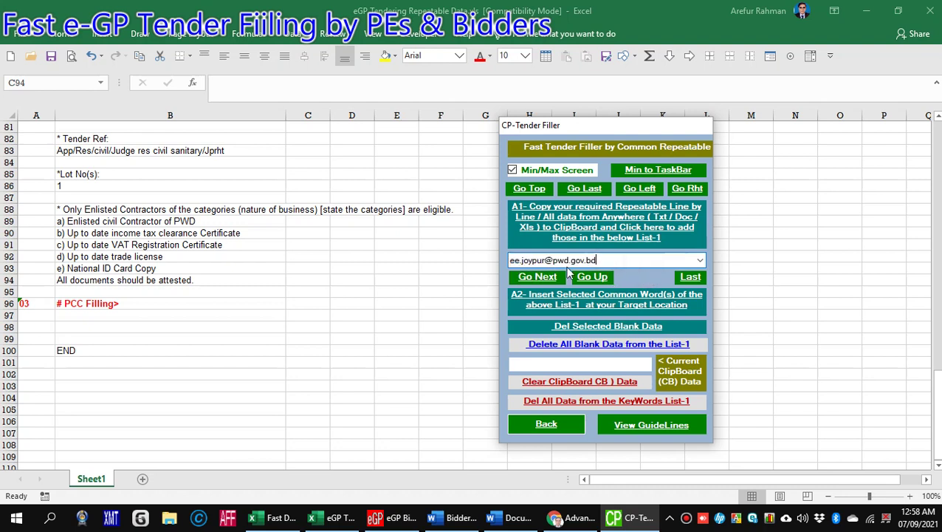
click(631, 278)
Switch to the e-GP tender search page in Chrome and insert the selected e-mail entry into the Reference No field
click(579, 521)
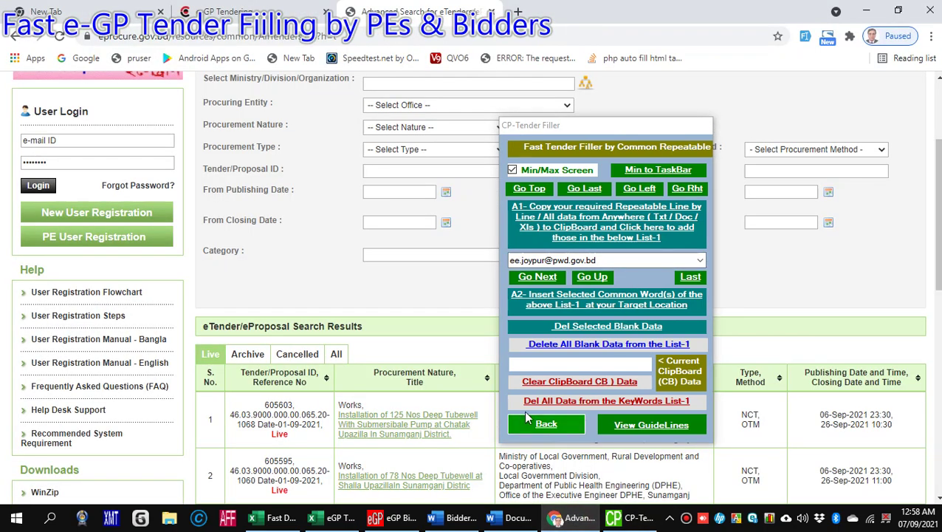
drag(591, 139, 396, 171)
click(713, 265)
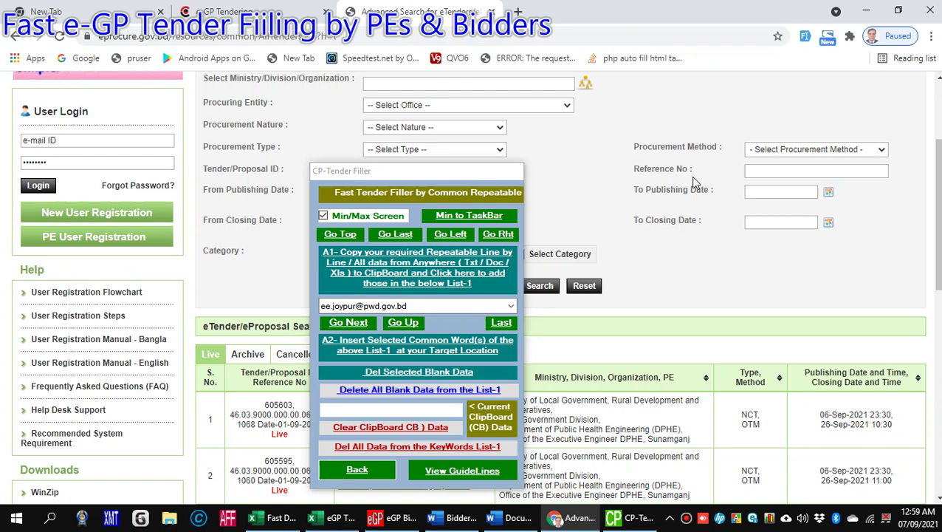
click(775, 171)
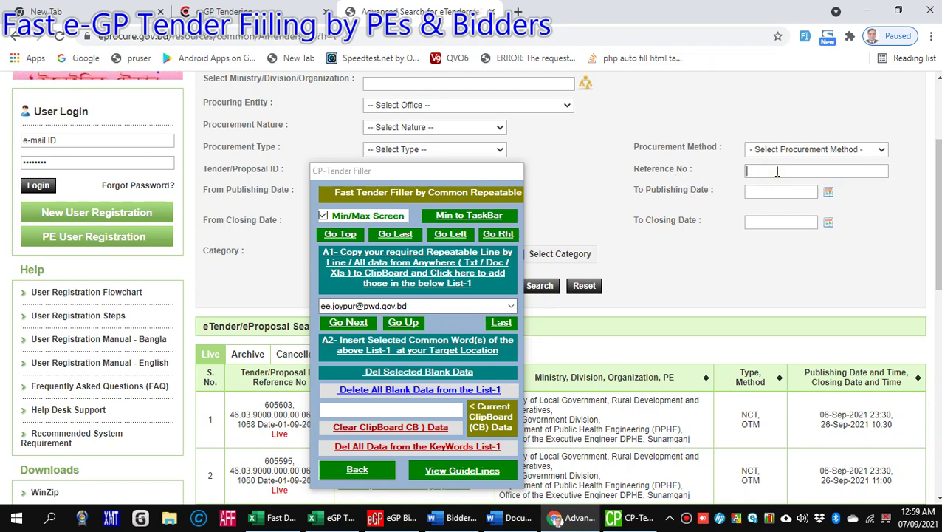
click(760, 172)
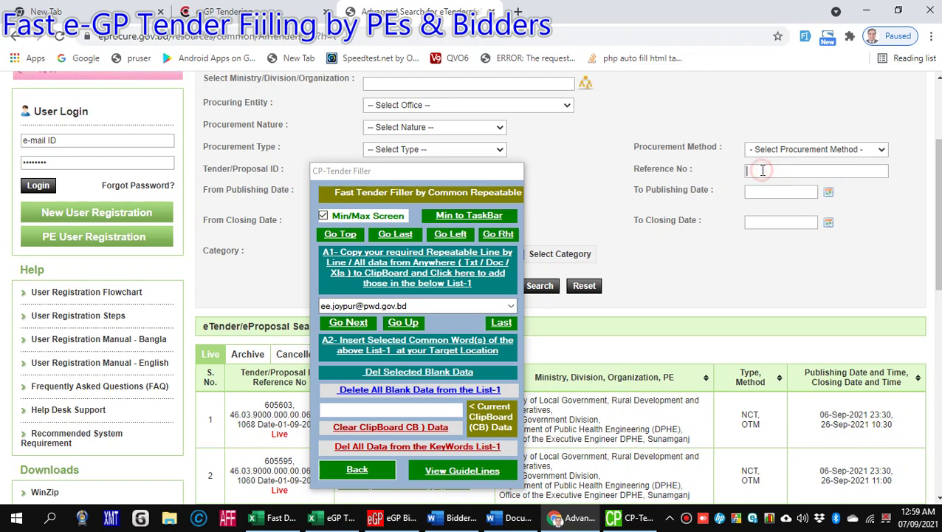
click(421, 354)
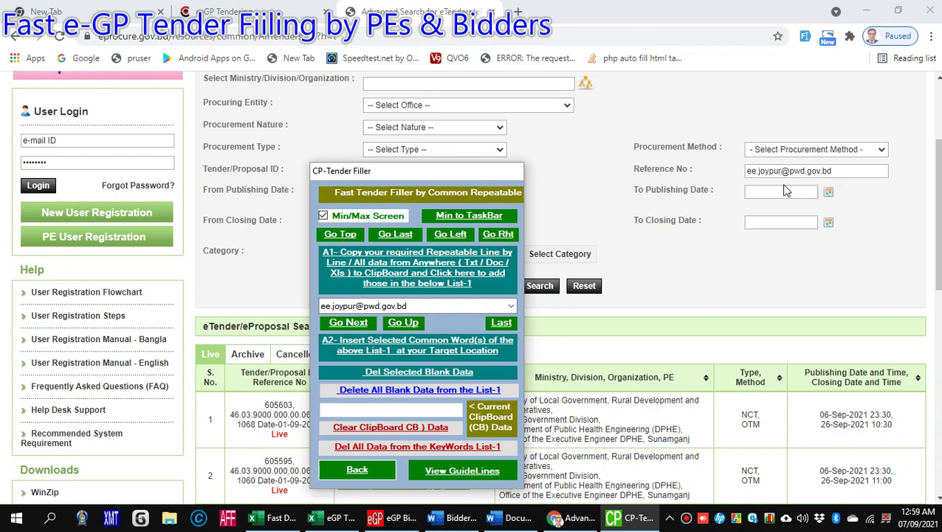
click(640, 256)
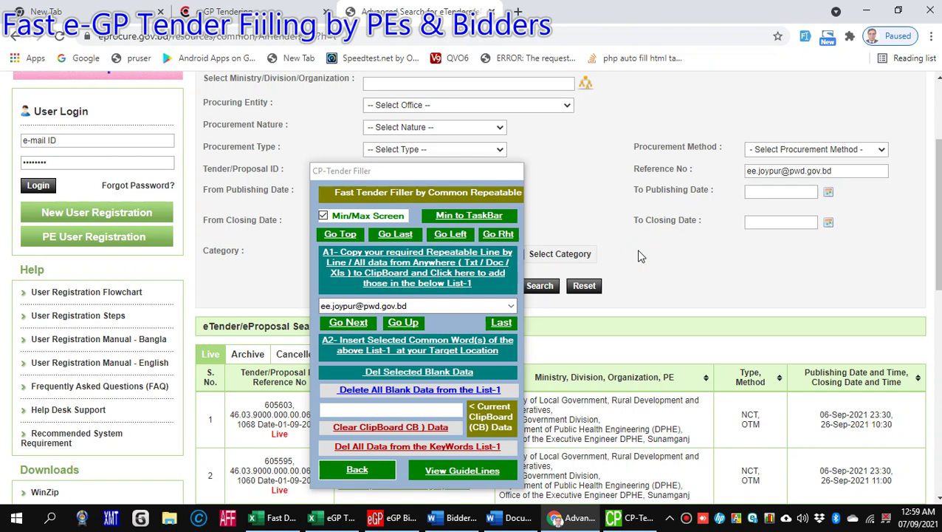
click(576, 223)
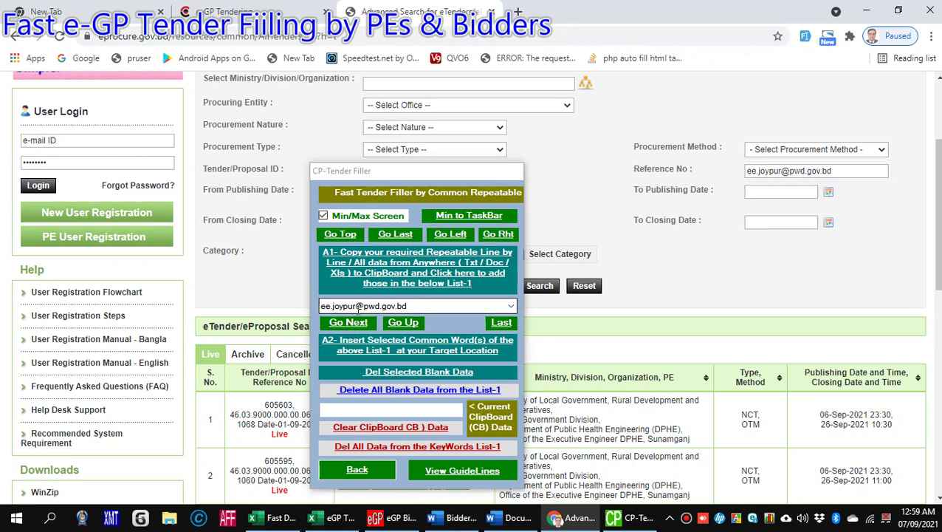
Switch to the Word document and insert the selected e-mail entry into the table's second row, second column
click(523, 519)
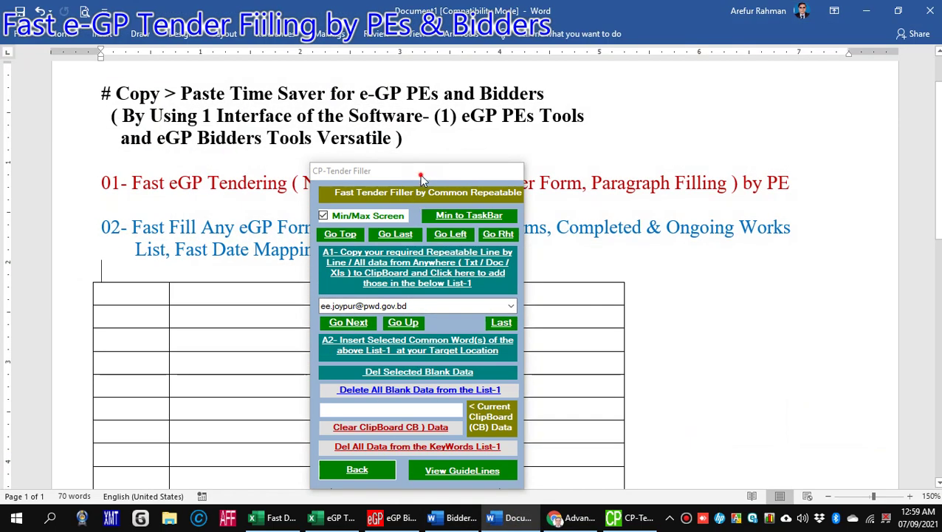
drag(421, 177, 710, 135)
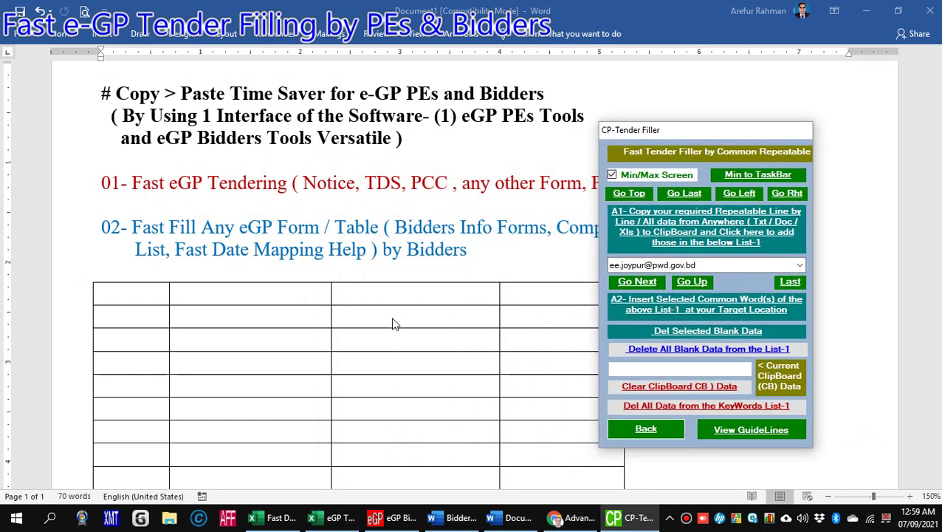
click(246, 298)
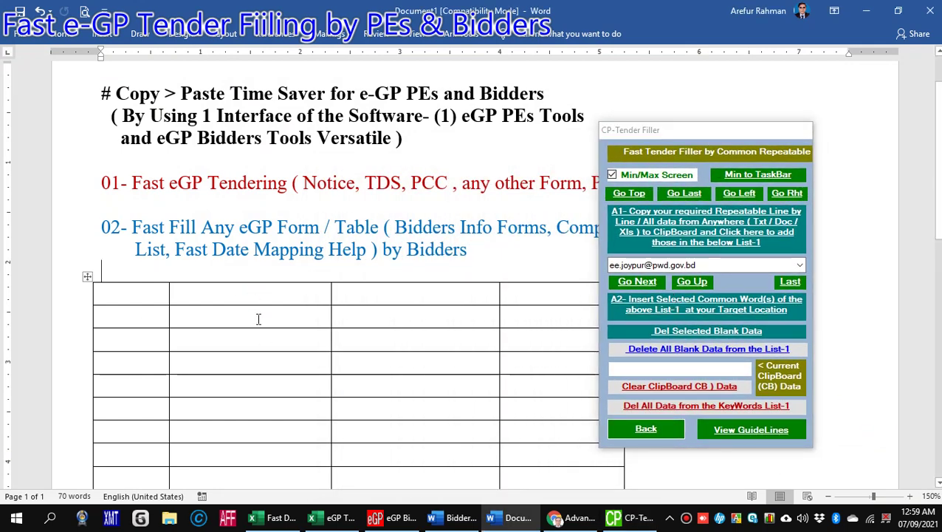
click(256, 314)
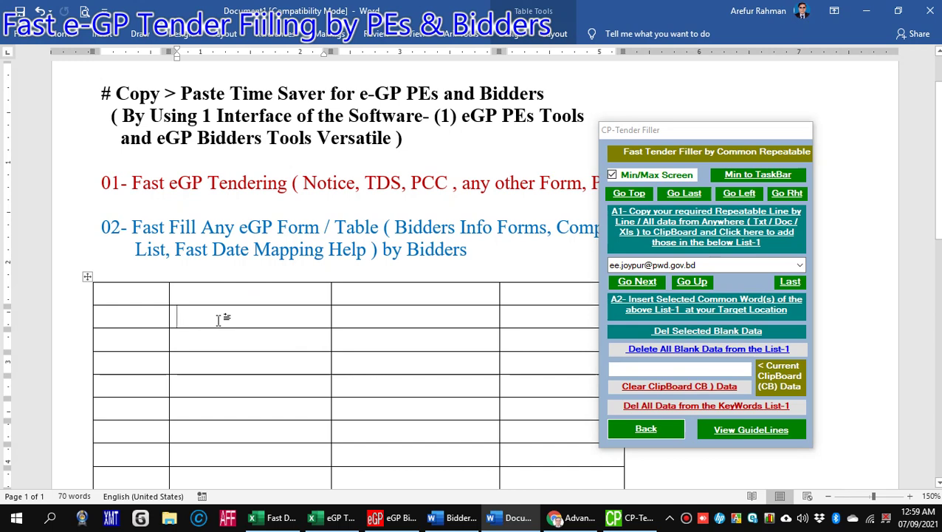
click(674, 308)
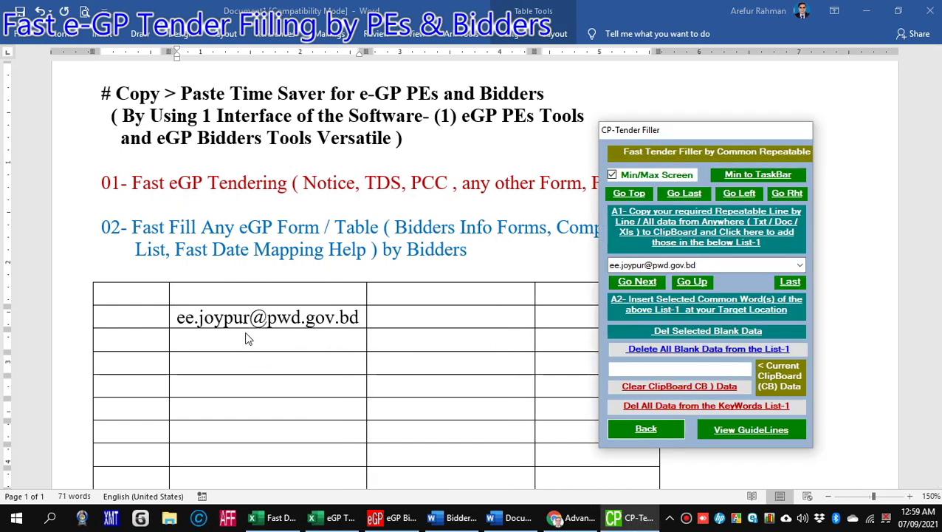
Insert the selected e-mail entry on the blank line below the table, then review both insertions
scroll(290, 340, down, 3)
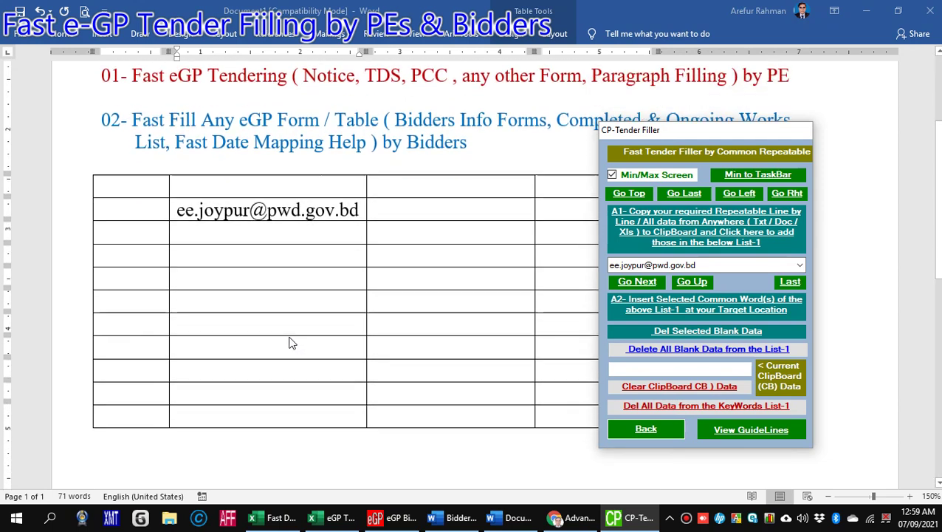
scroll(290, 343, down, 3)
click(208, 364)
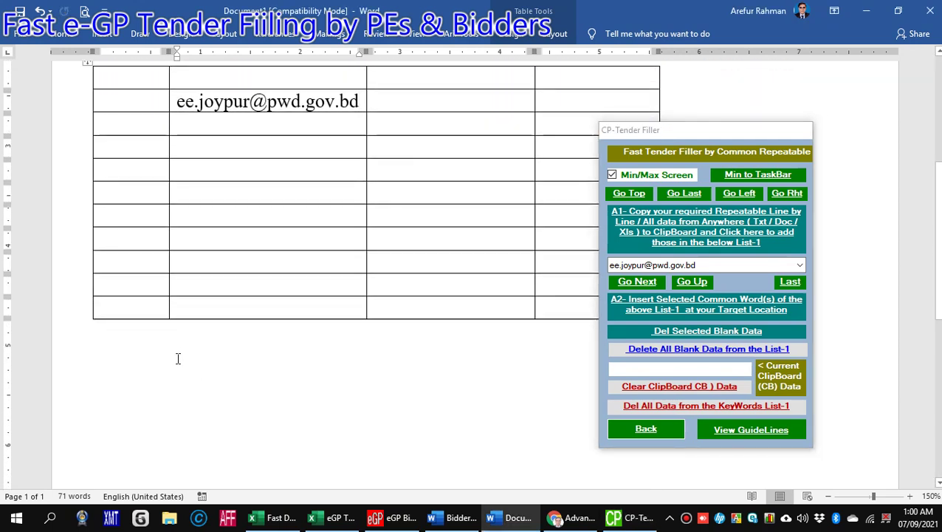
click(178, 355)
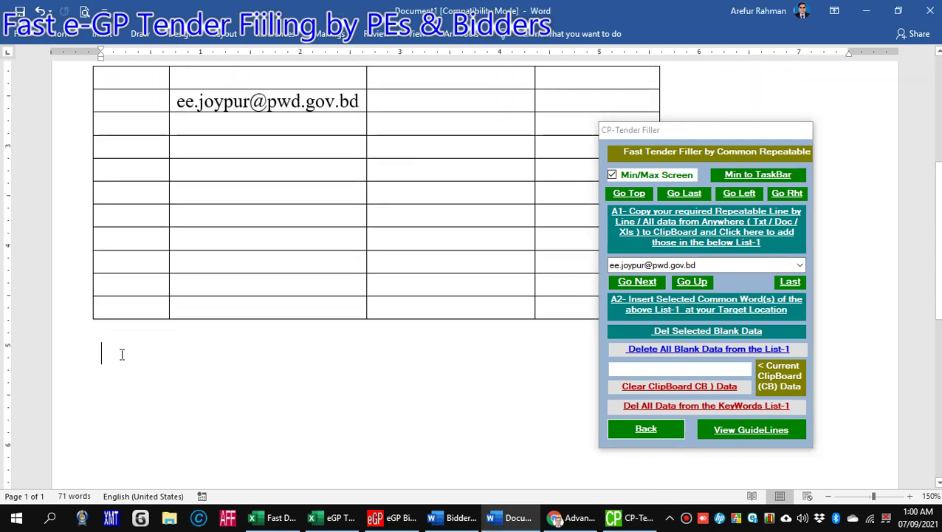
click(697, 310)
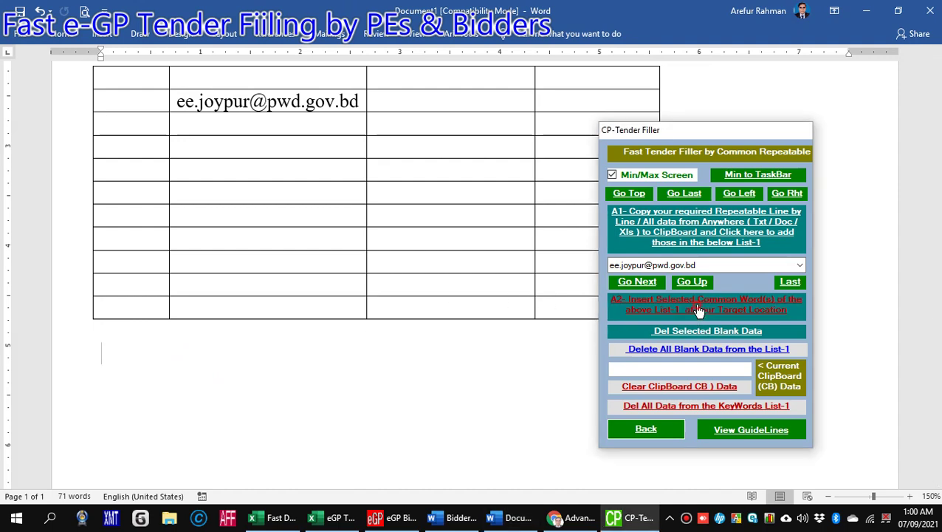
click(218, 377)
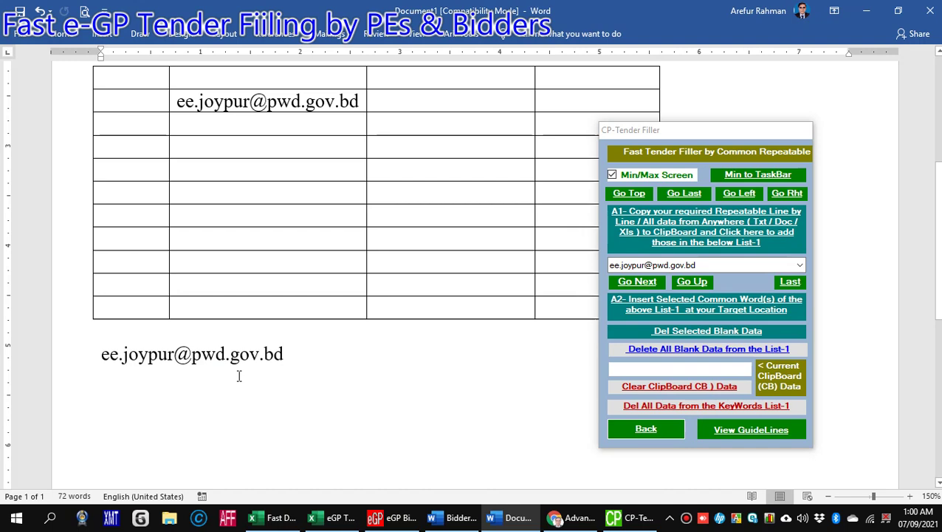
scroll(310, 244, up, 1)
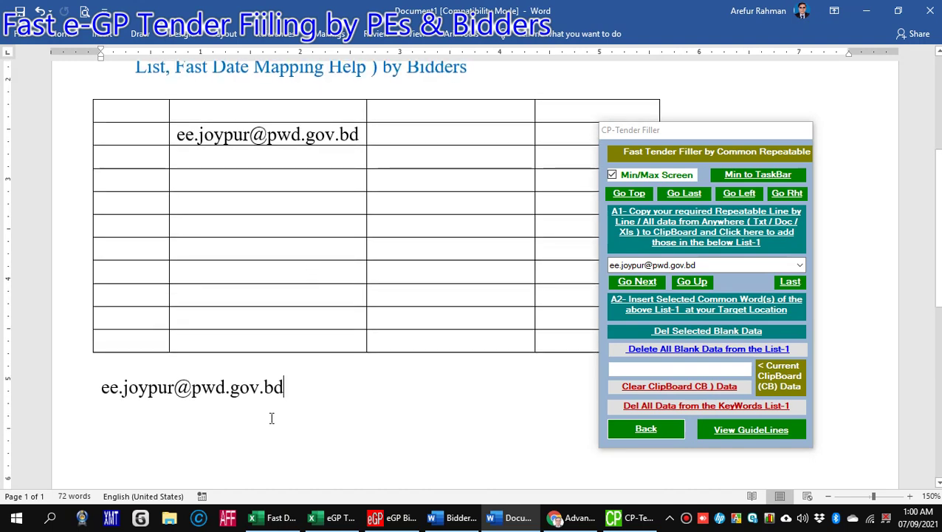
scroll(272, 417, up, 2)
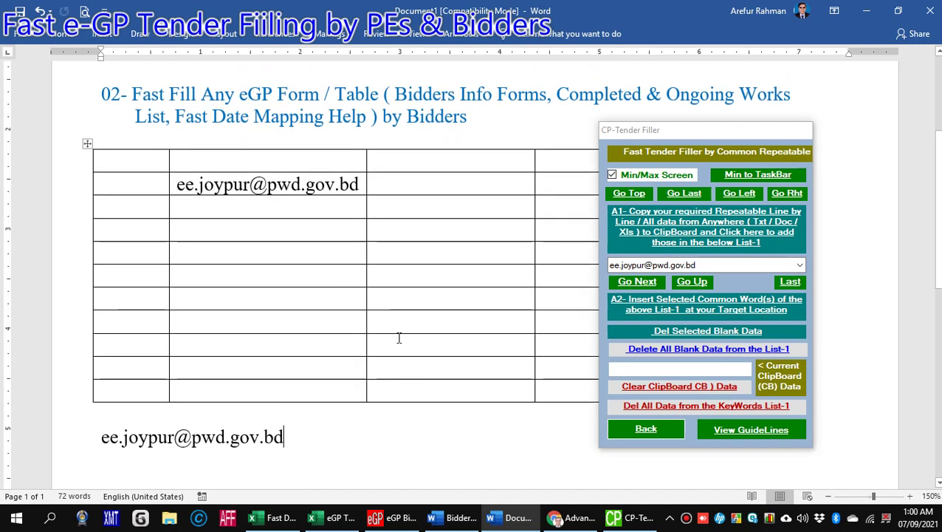
scroll(354, 329, down, 2)
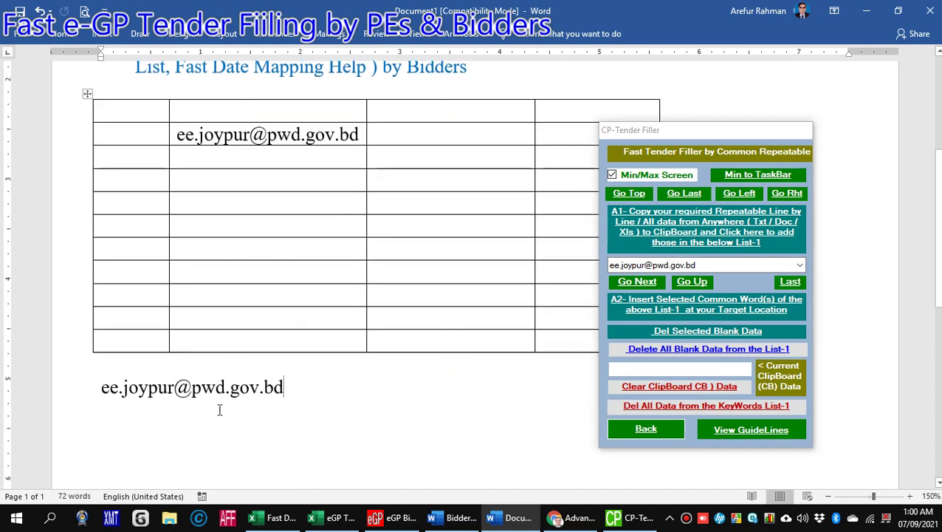
Expand the Tender Filler to its full window and select "b) Up to date income tax clearance Certificate" in List-1
click(659, 175)
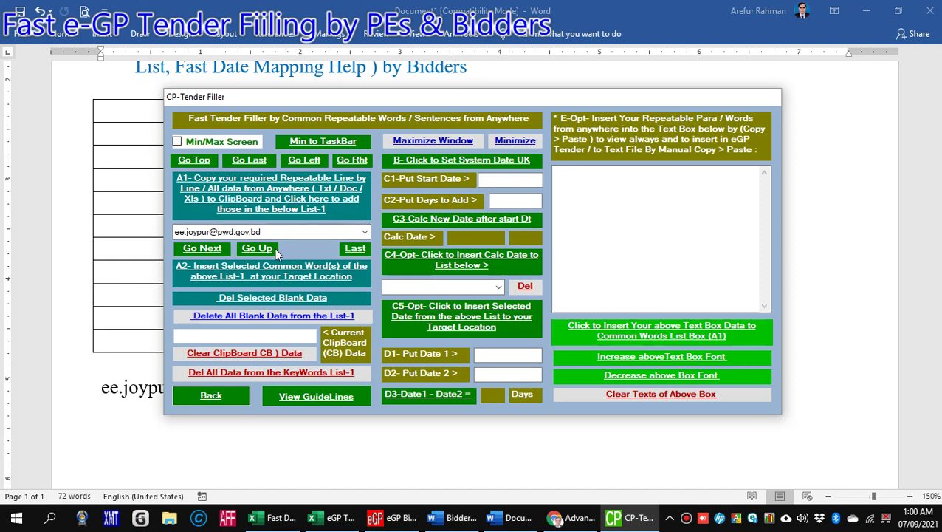
click(362, 251)
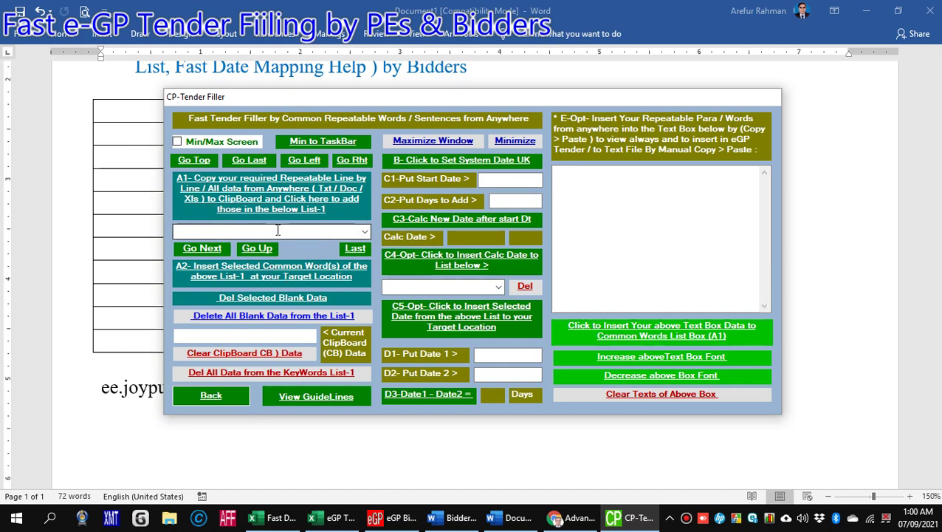
click(364, 233)
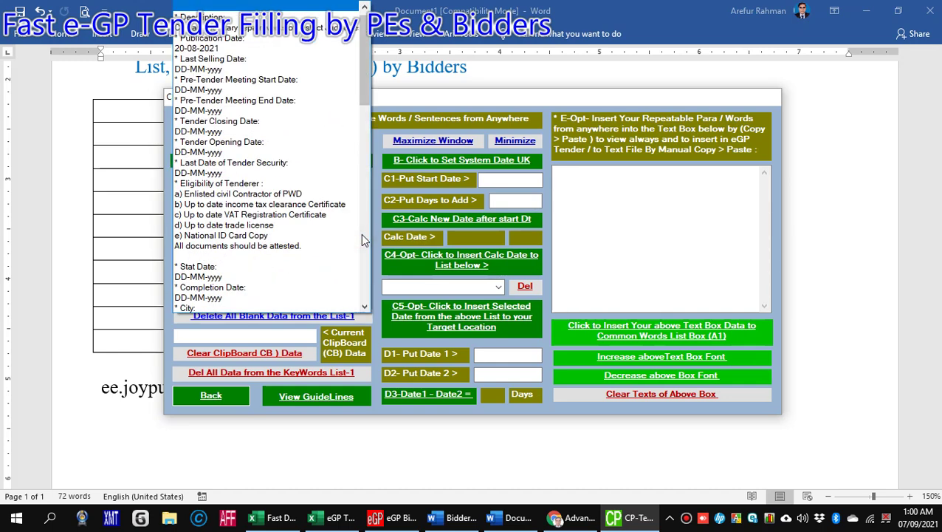
click(266, 204)
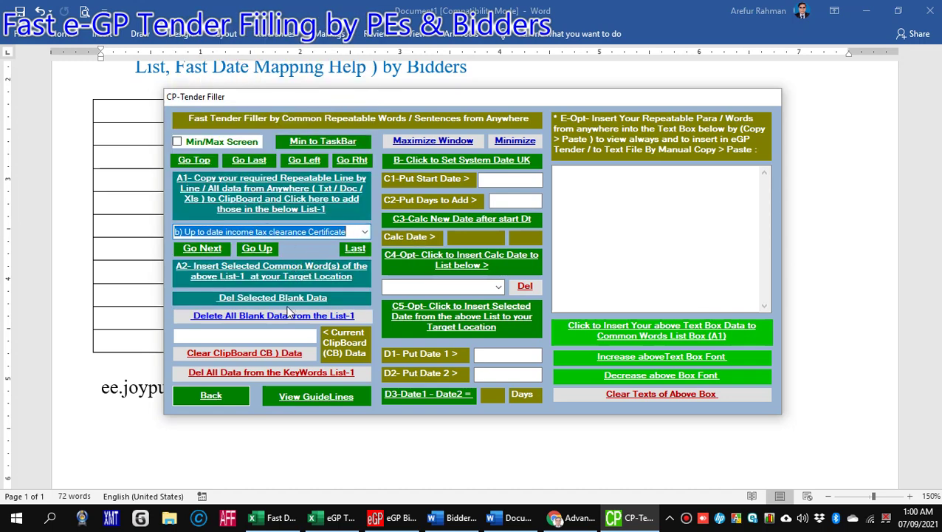
Delete the blank List-1 entry between "* PE' Name>" and "Executive Engineer", then reopen the list to check it
click(365, 232)
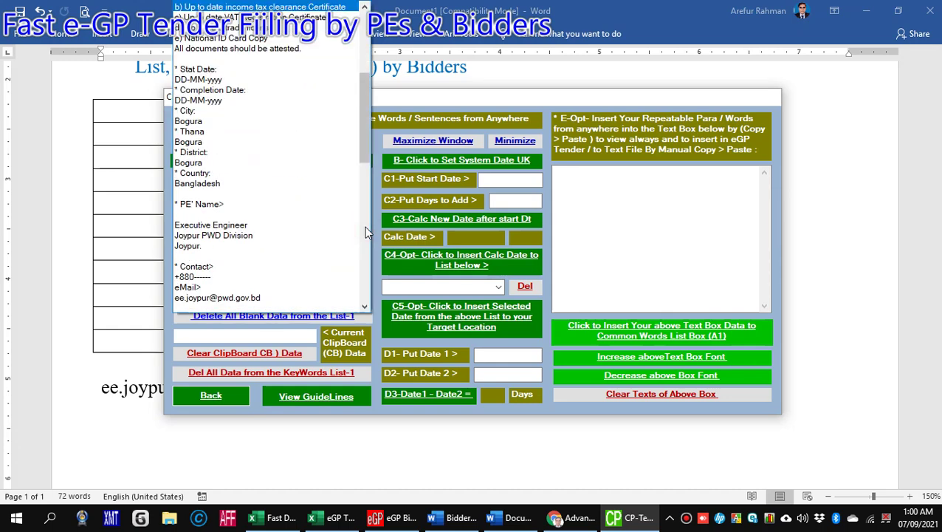
click(214, 213)
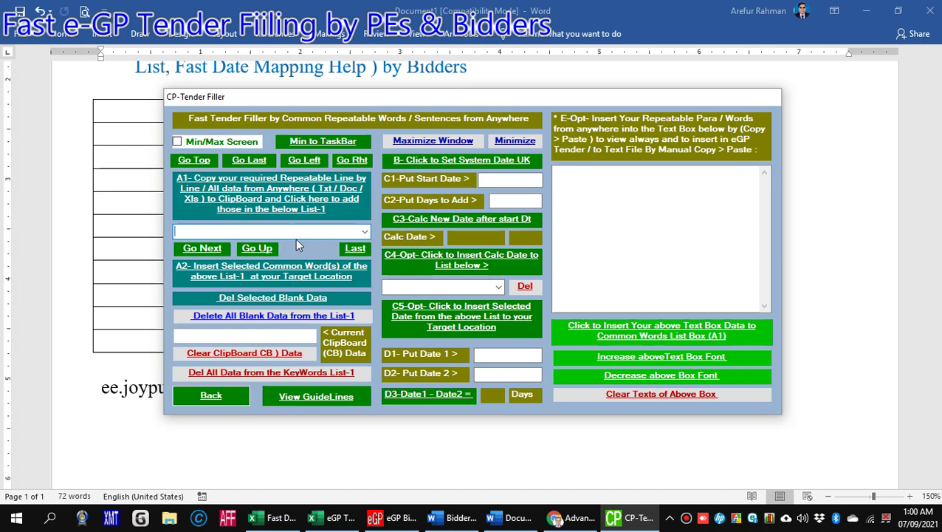
click(273, 298)
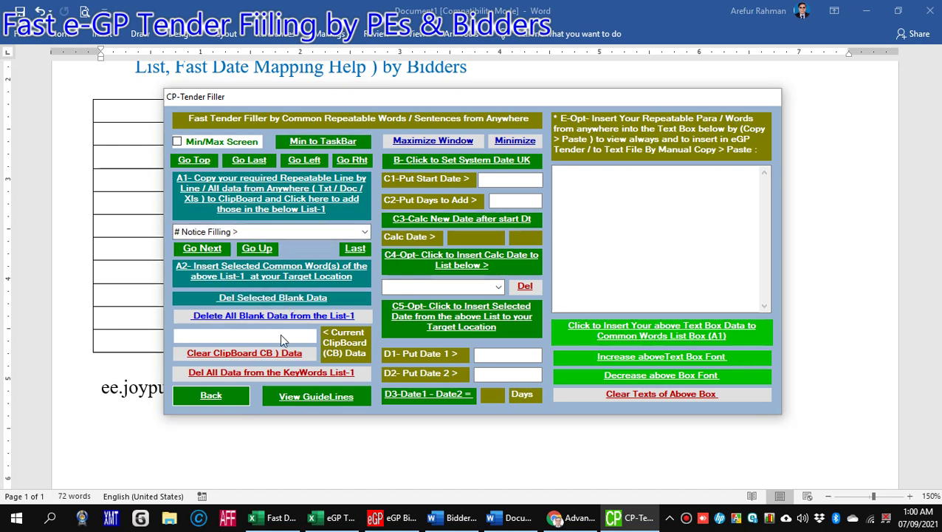
click(364, 234)
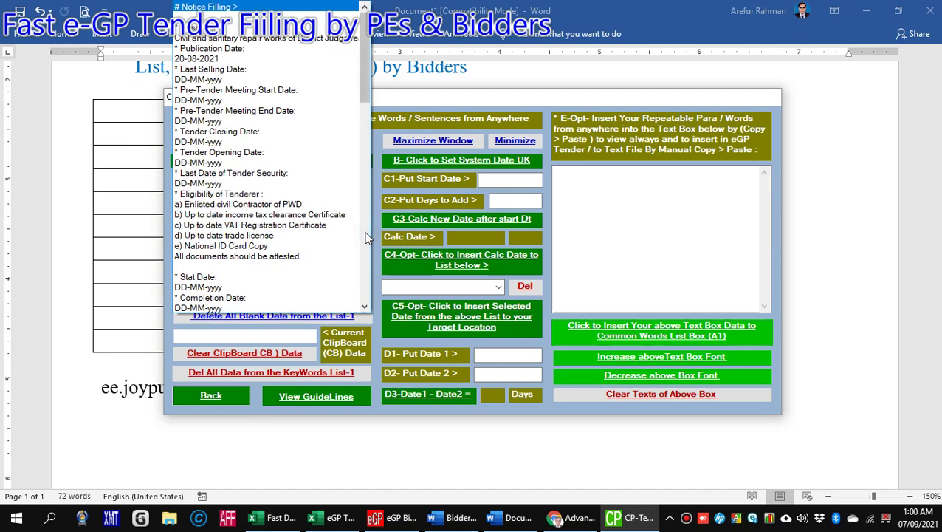
Delete all blank entries from List-1 of the Tender Filler
click(225, 269)
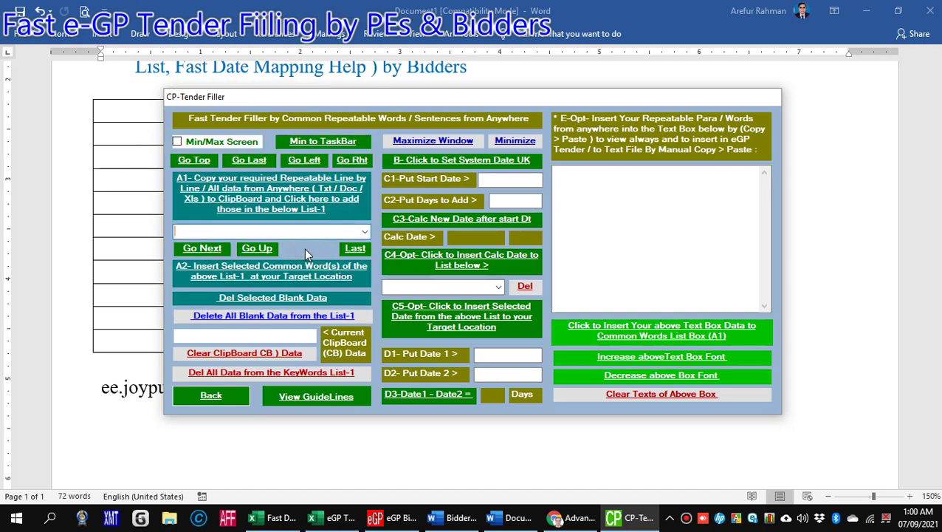
click(293, 316)
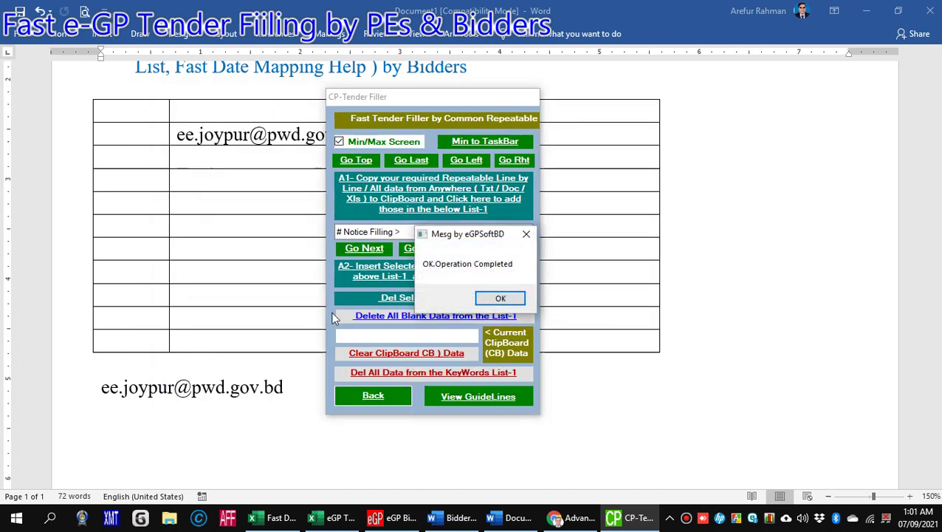
click(503, 302)
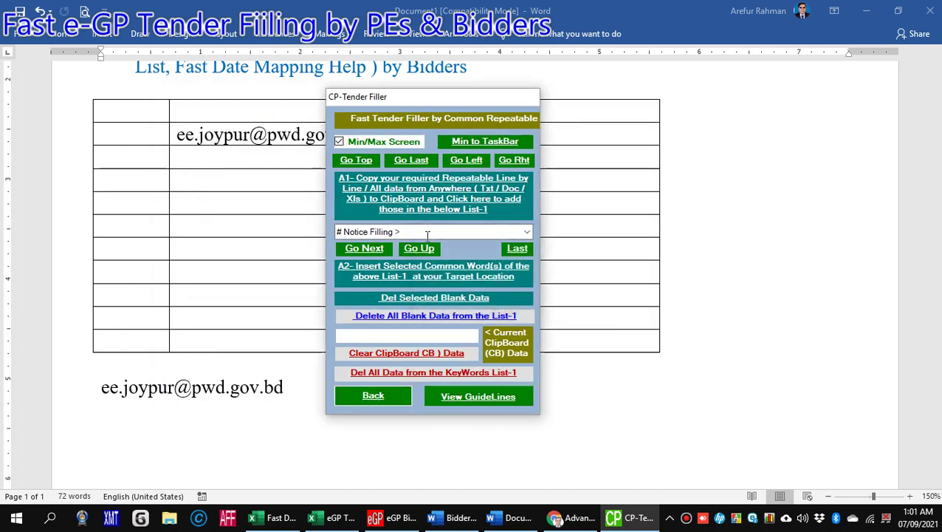
Check List-1 for remaining blank entries, from "# Notice Filling >" down to the first "# TDS Filling>" entries
click(527, 233)
scroll(530, 236, down, 3)
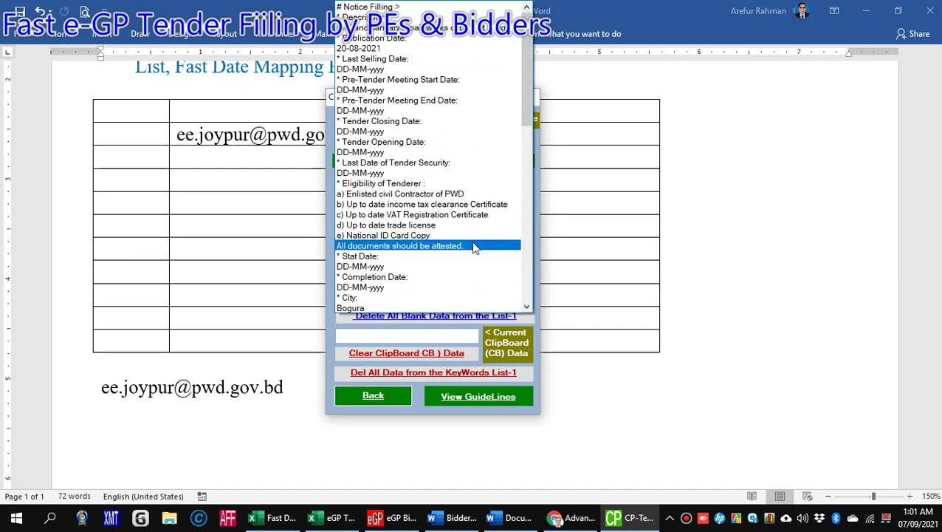
scroll(474, 254, down, 5)
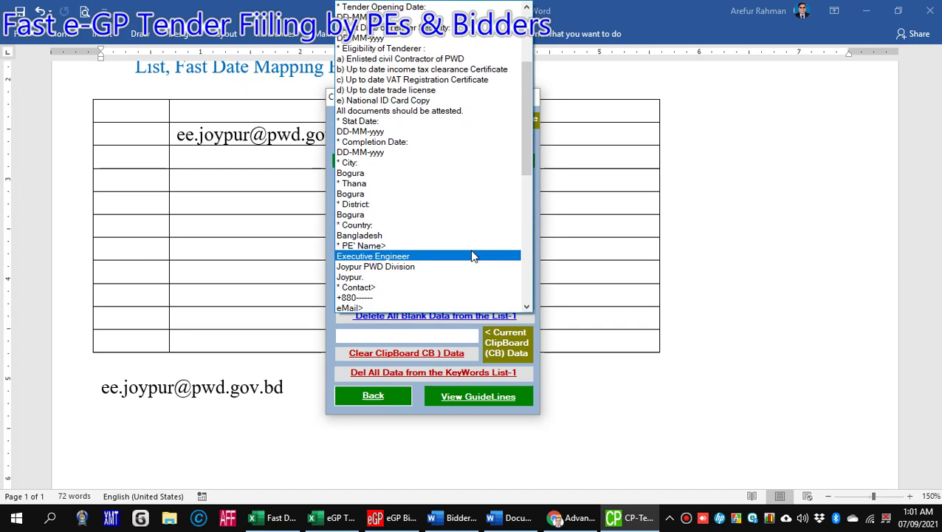
scroll(471, 259, down, 3)
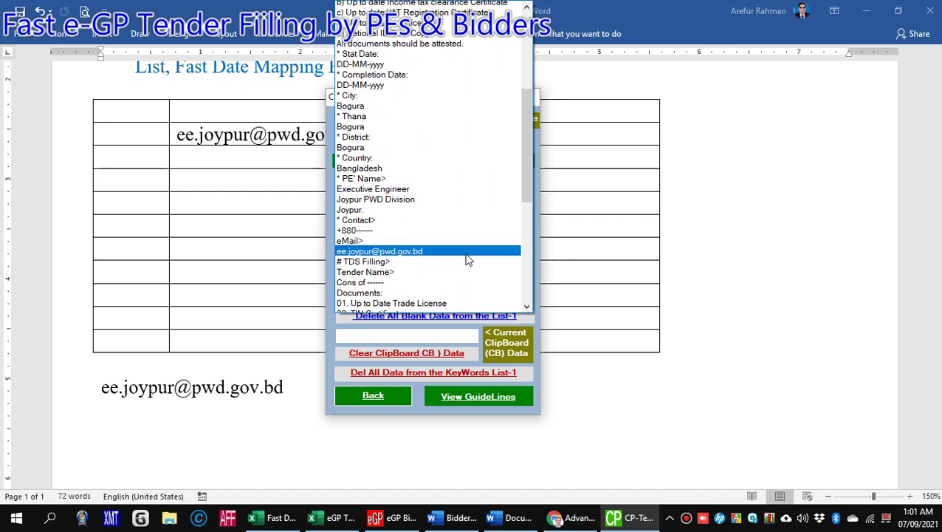
scroll(466, 261, up, 5)
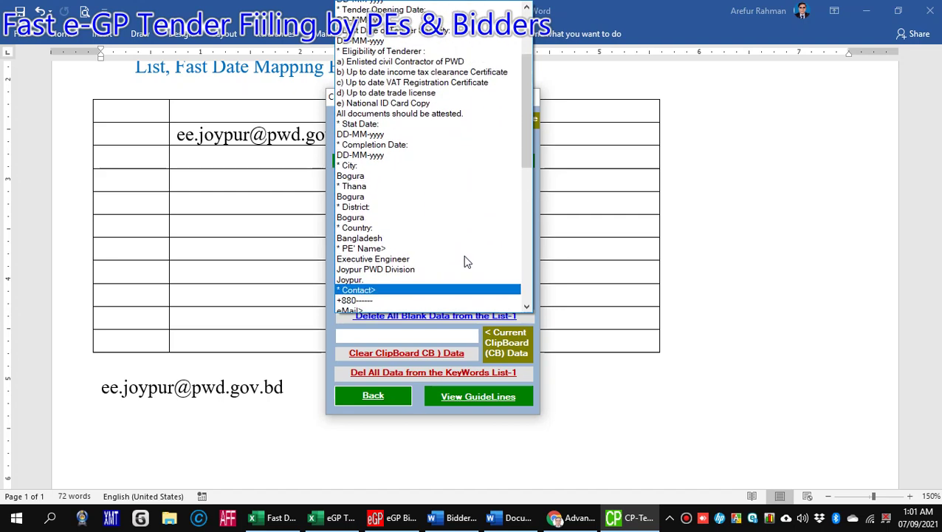
scroll(463, 259, up, 3)
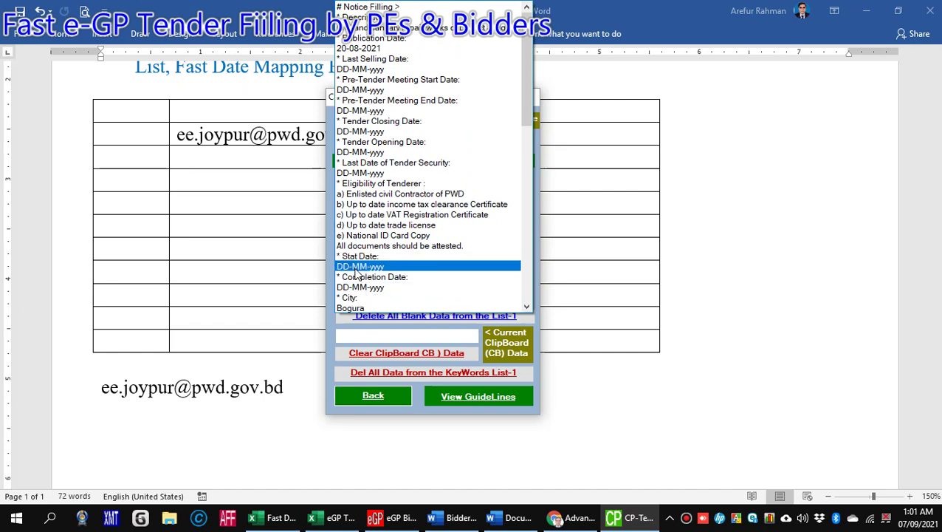
click(292, 252)
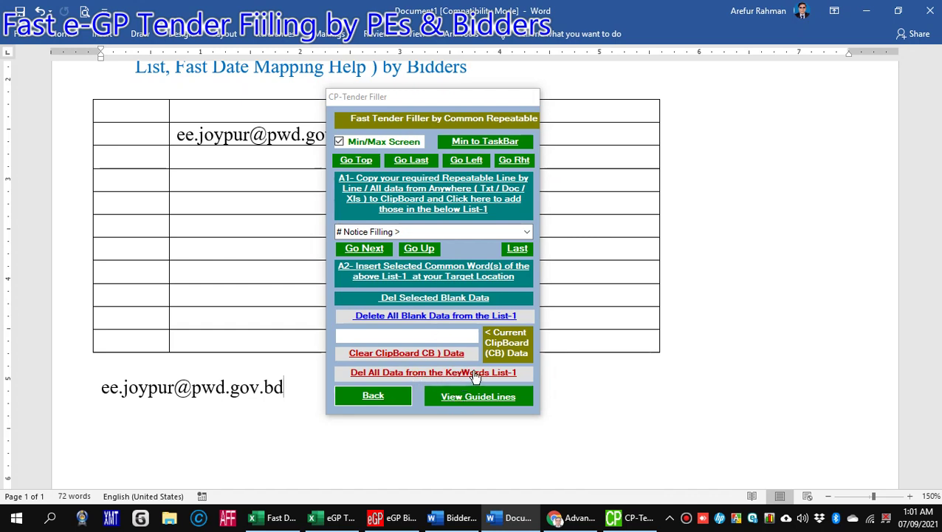
click(527, 231)
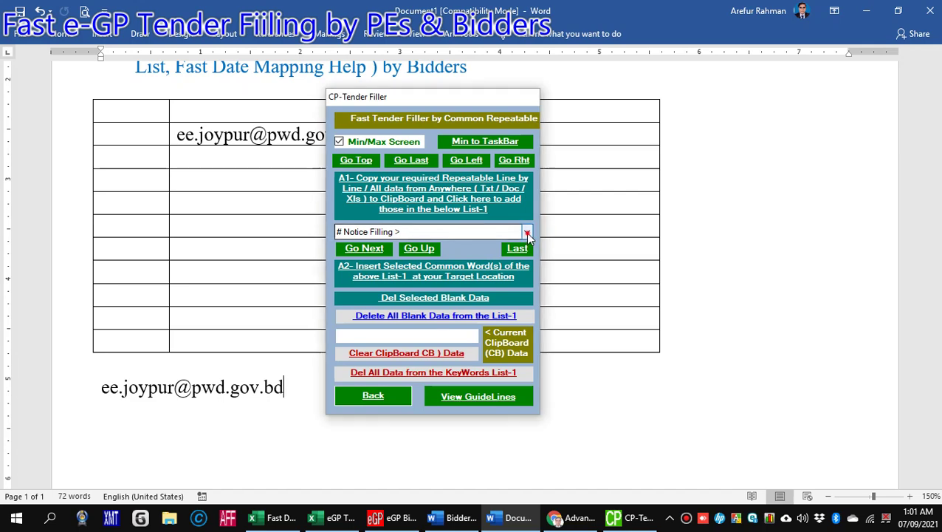
scroll(525, 231, down, 10)
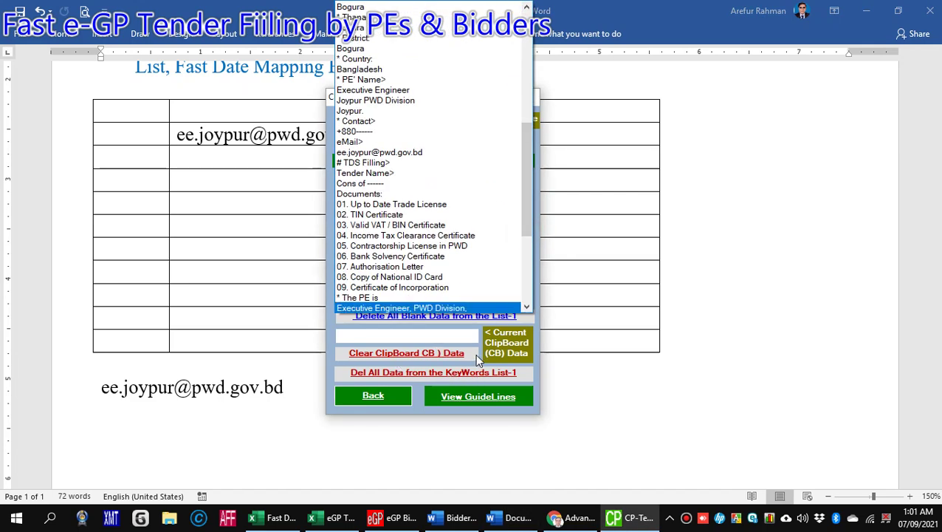
click(455, 371)
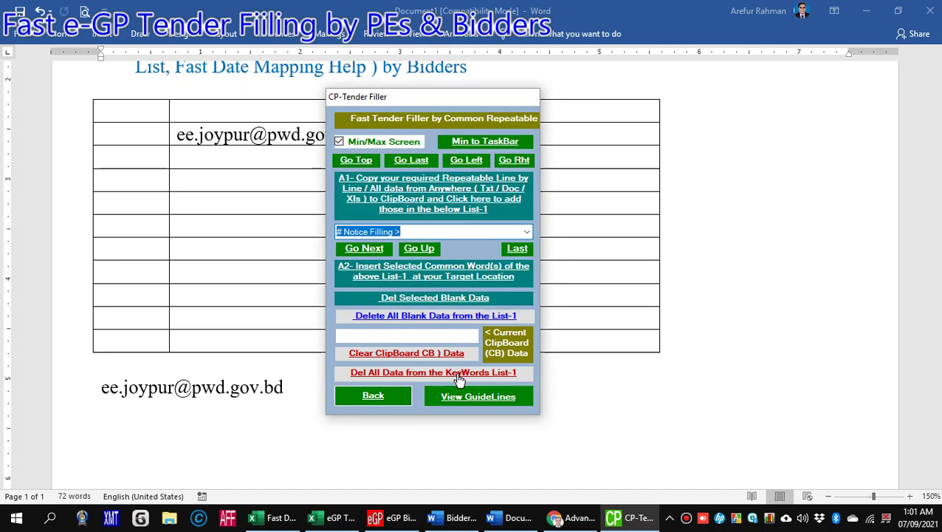
click(456, 373)
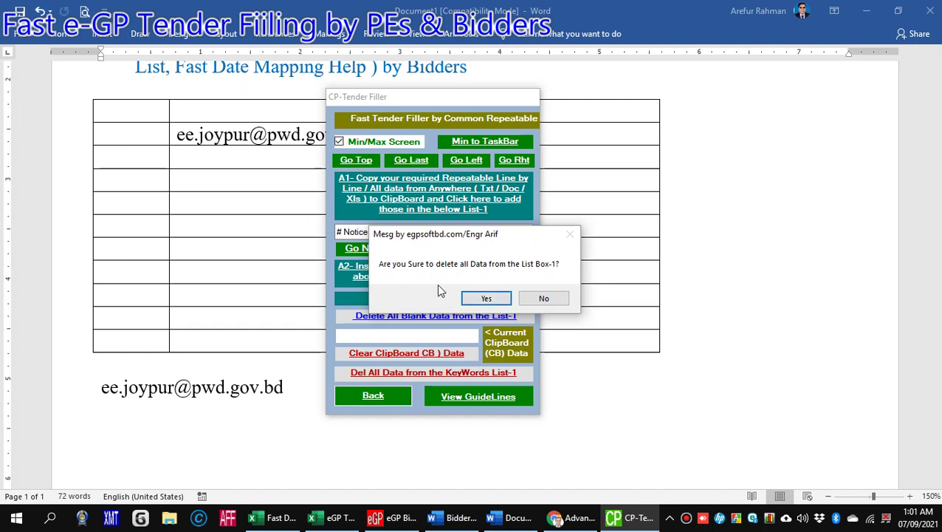
click(545, 298)
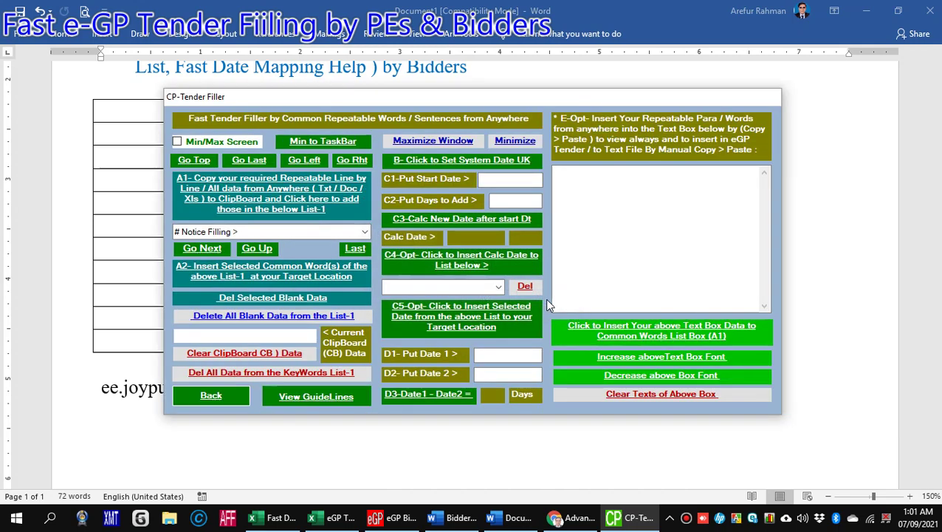
Switch to the e-GP page in Chrome, delete all data from the Tender Filler's List-1, and check the list
click(570, 517)
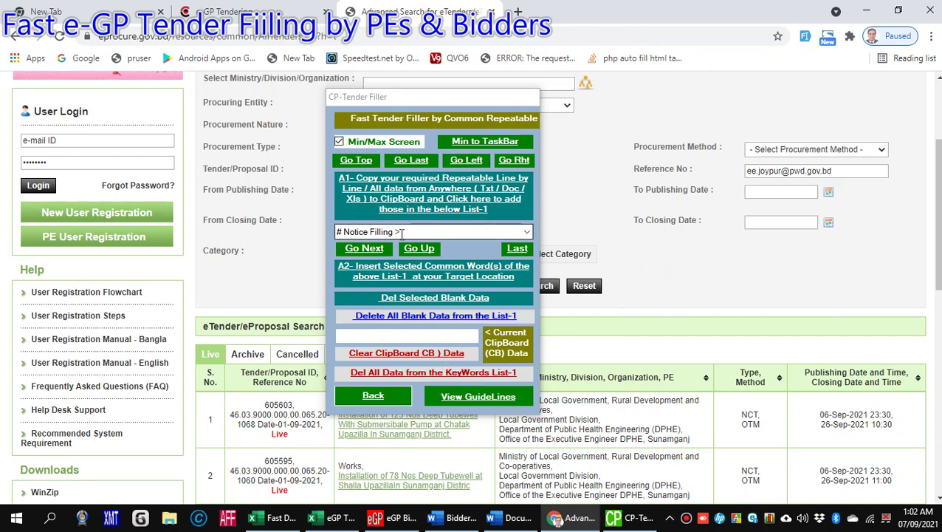
click(459, 246)
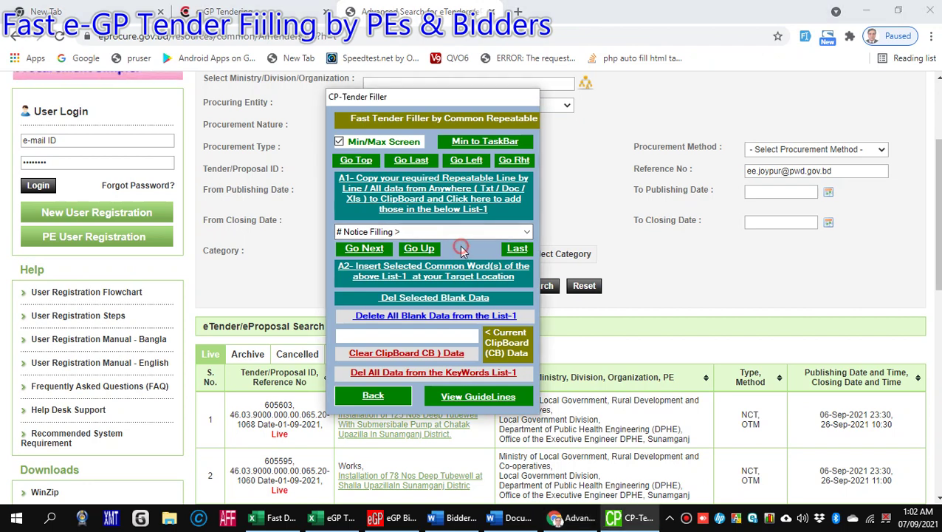
click(434, 373)
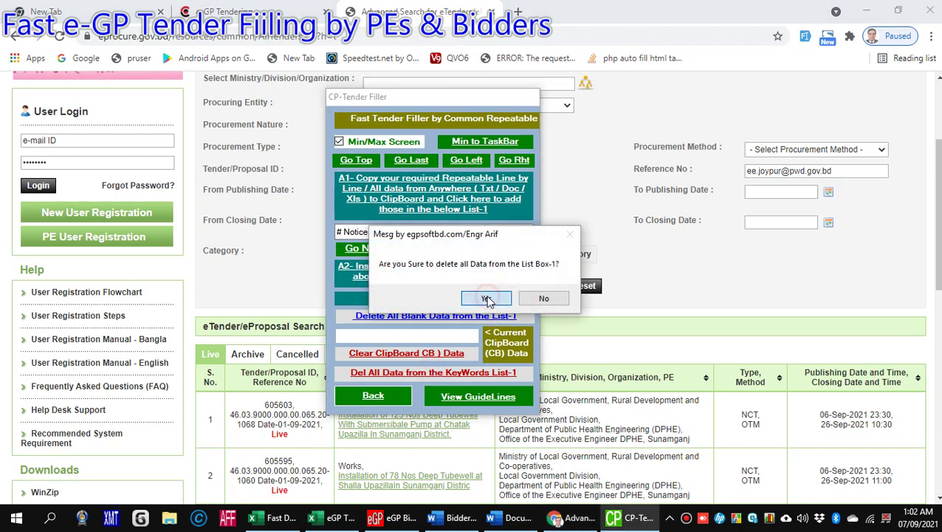
click(486, 299)
click(367, 235)
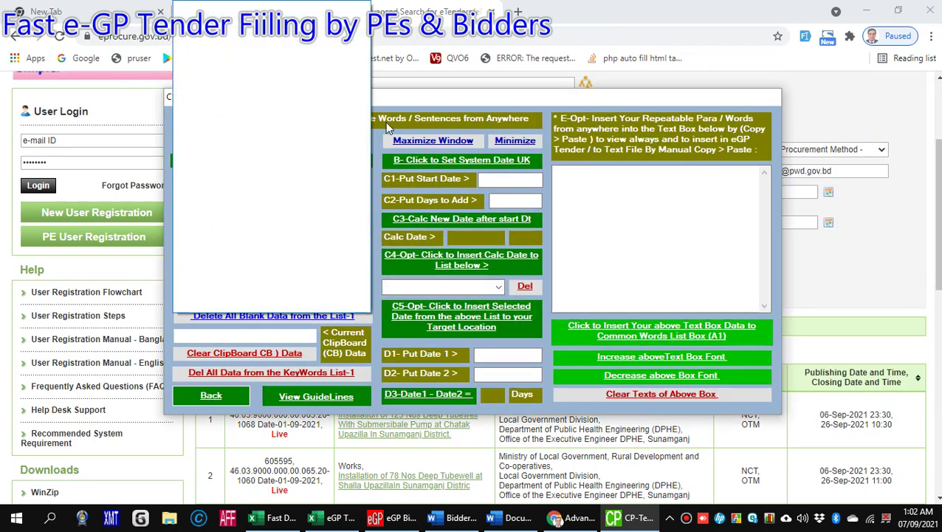
click(543, 338)
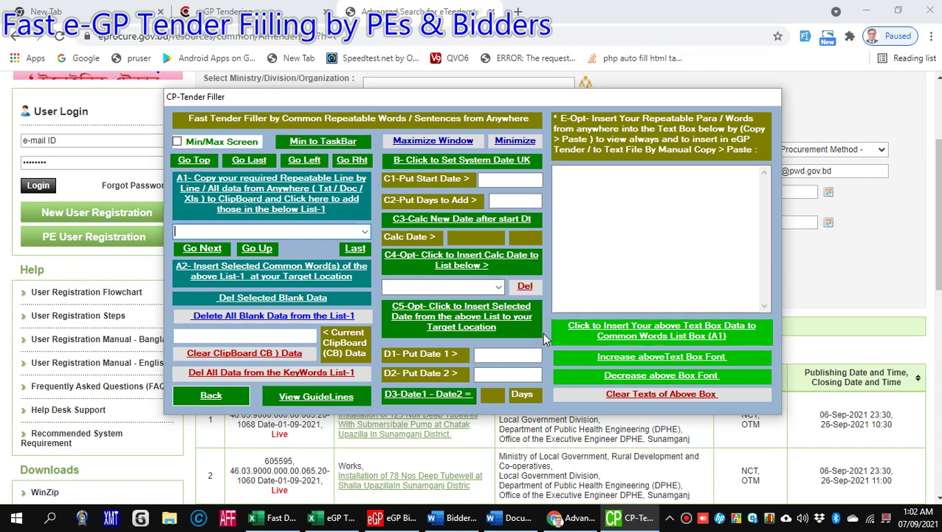
Switch to the eGP Tendering Repeatable Data workbook in Excel and copy B56:B94, from "# TDS Filling>" to "All documents should be attested."
click(617, 203)
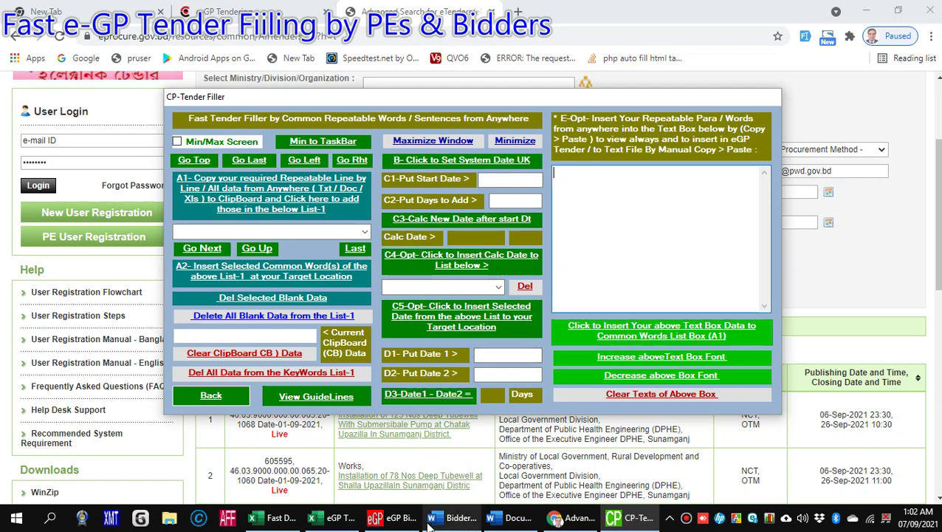
click(340, 522)
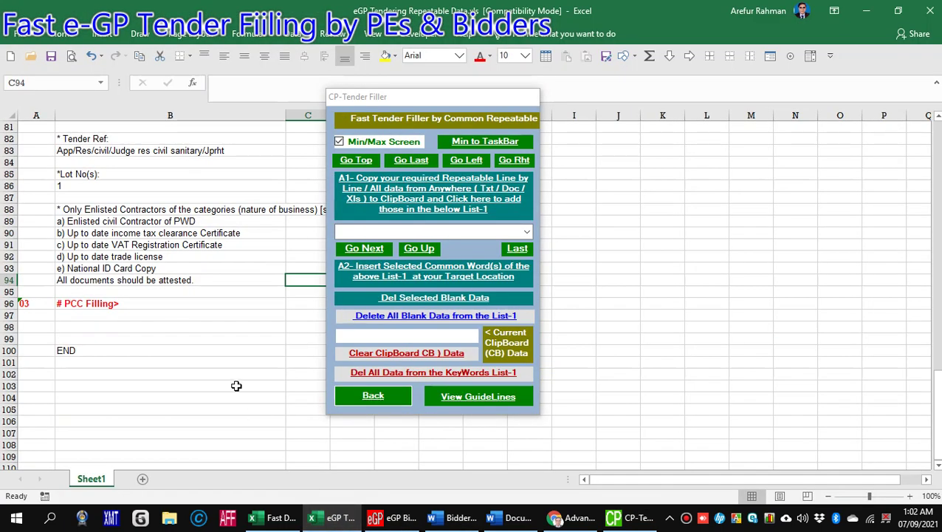
scroll(218, 322, up, 7)
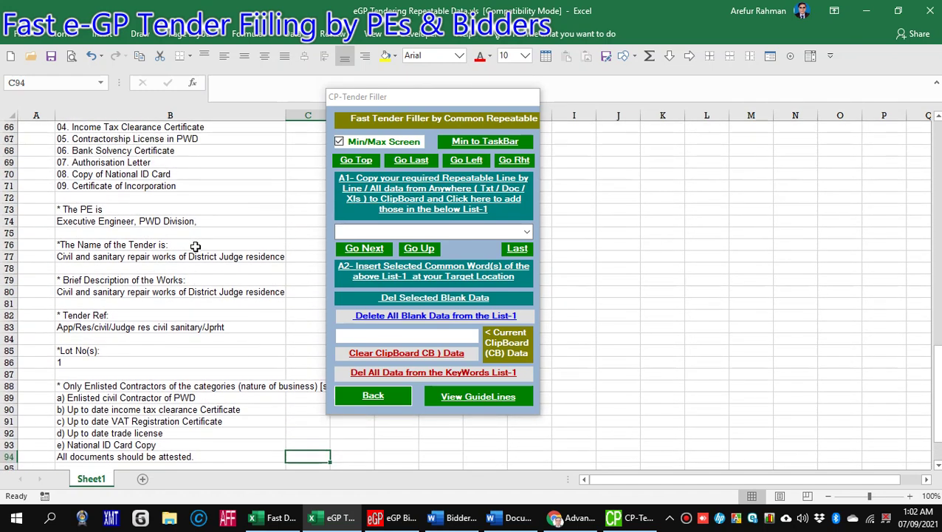
scroll(178, 214, up, 1)
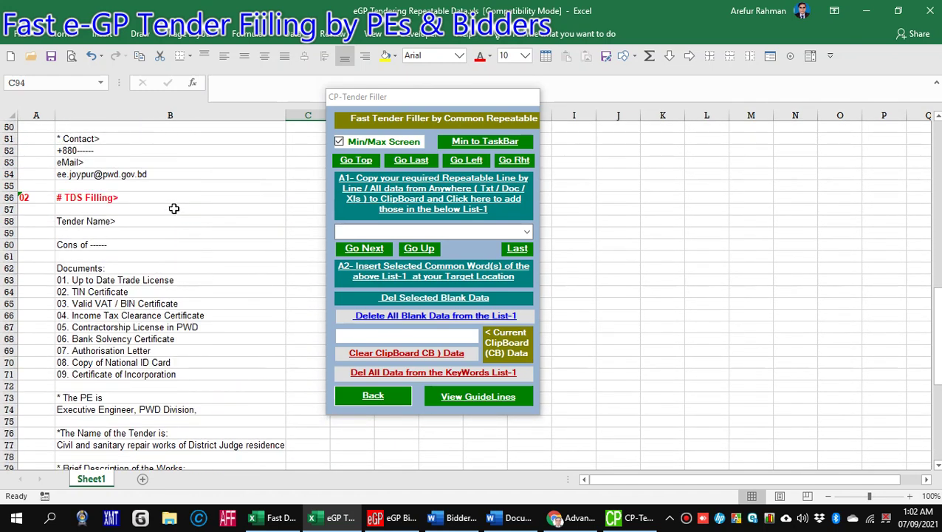
scroll(174, 211, down, 1)
drag(122, 150, 157, 406)
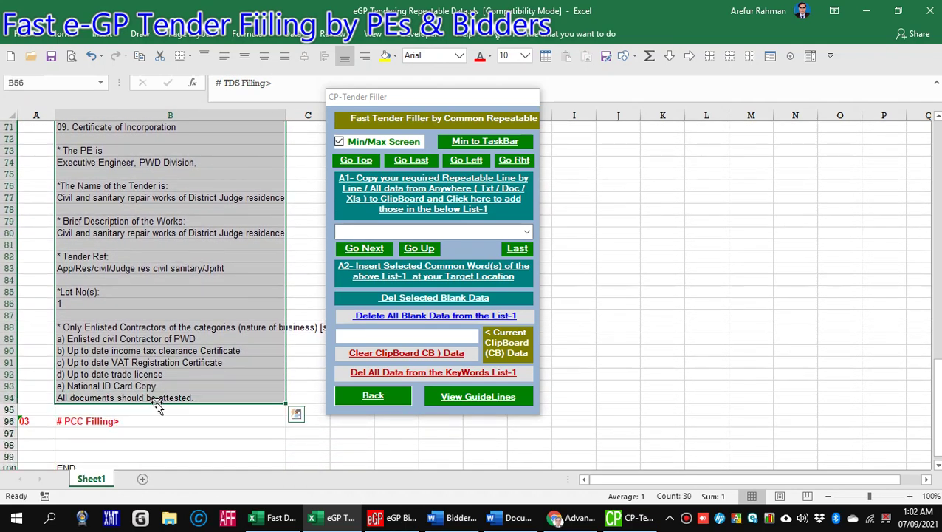
key(ctrl+c)
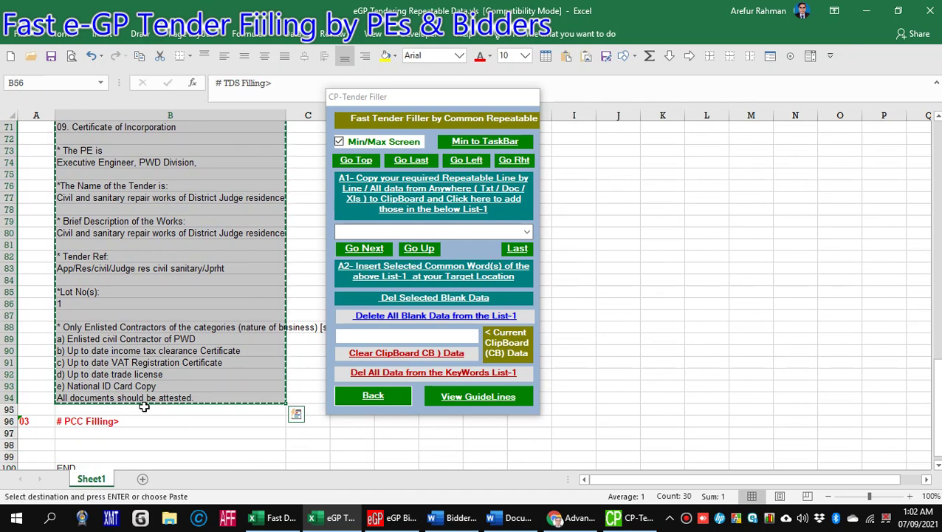
Expand the Tender Filler to its full window and paste the copied TDS data into the repeatable paragraph text box
click(380, 144)
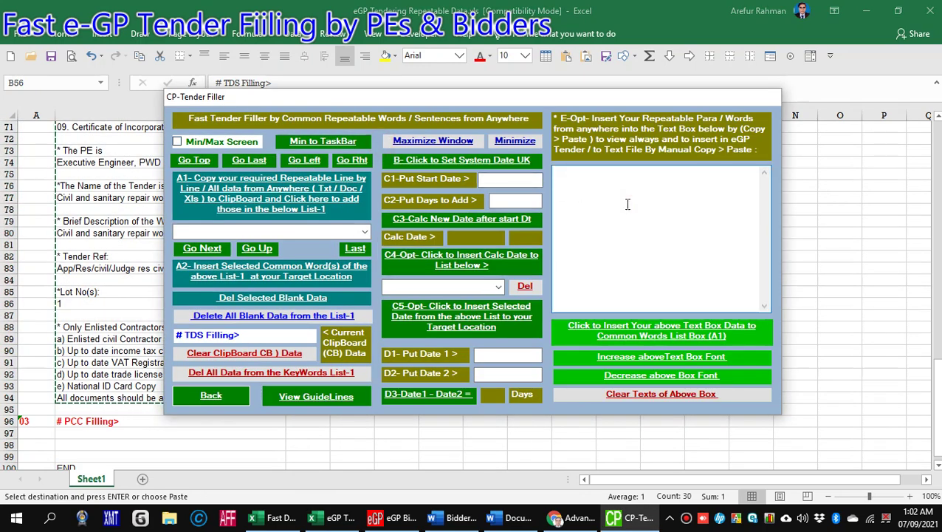
click(627, 203)
key(ctrl+v)
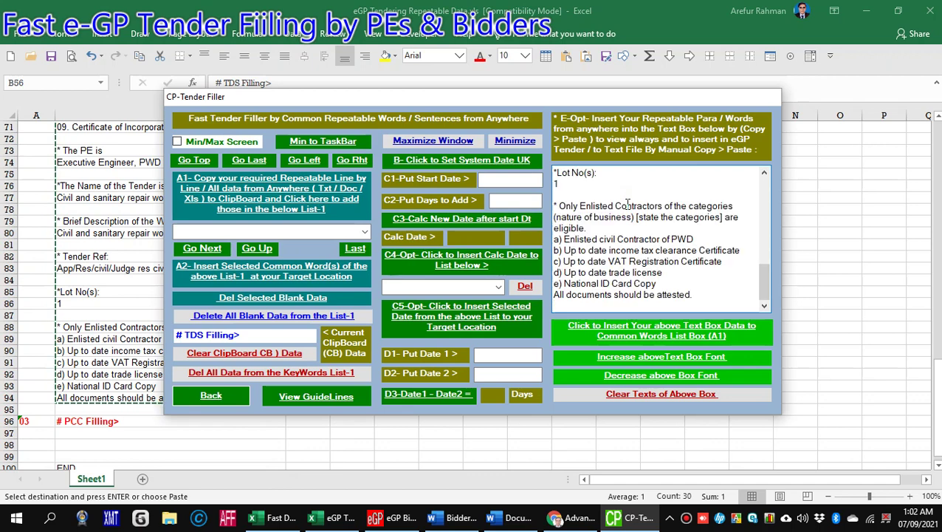
Review the pasted TDS data in the text box, highlighting document lines 01 to 09 and reading through to the eligibility entries
scroll(636, 229, up, 7)
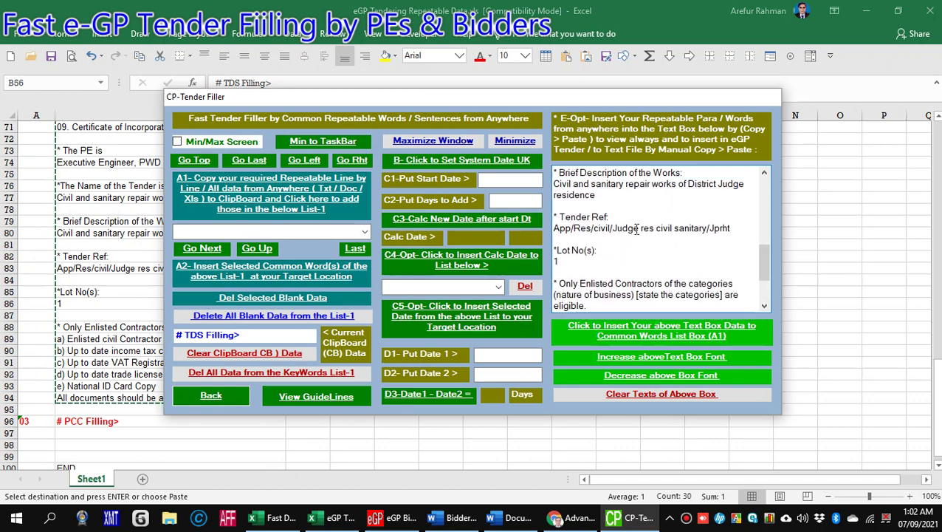
scroll(636, 230, up, 1)
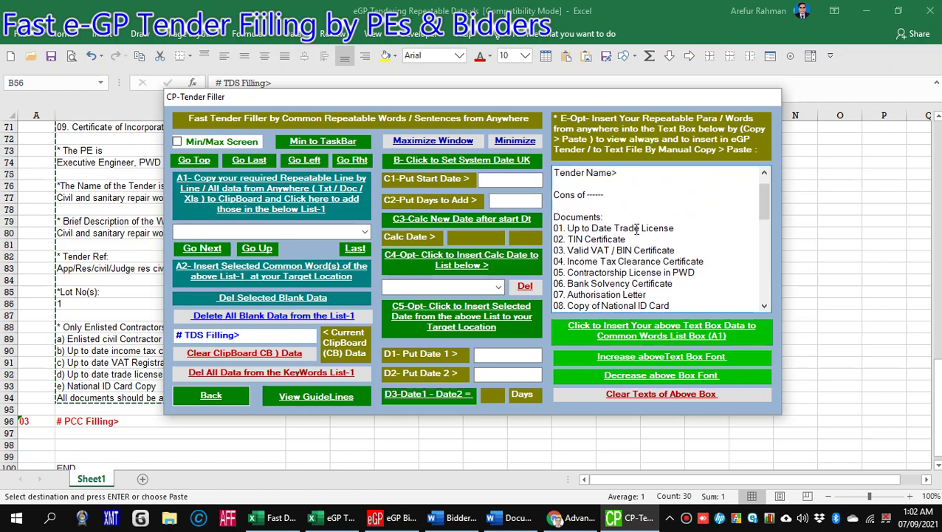
scroll(595, 233, down, 1)
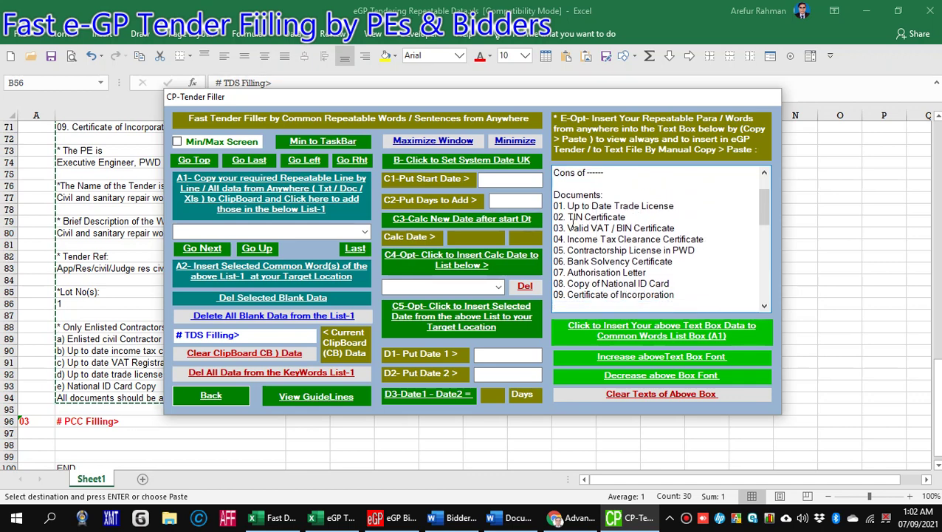
drag(555, 206, 697, 296)
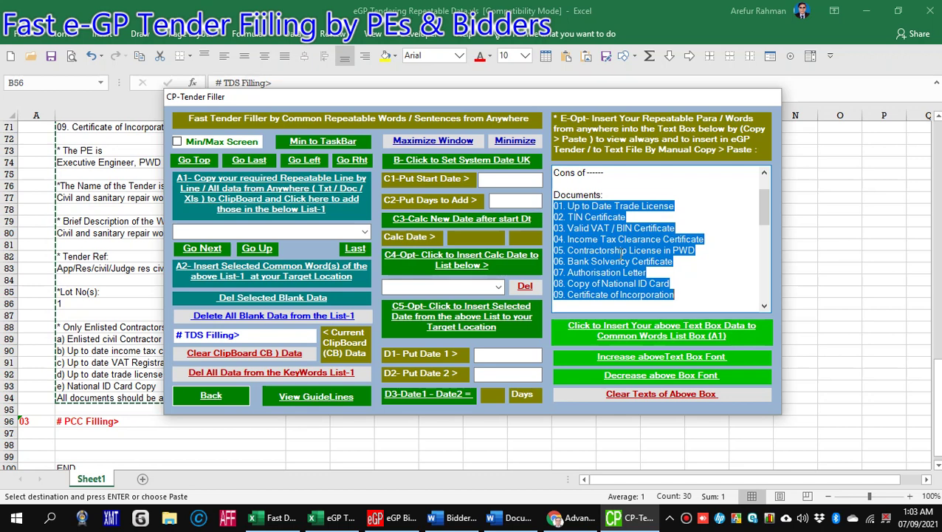
click(619, 189)
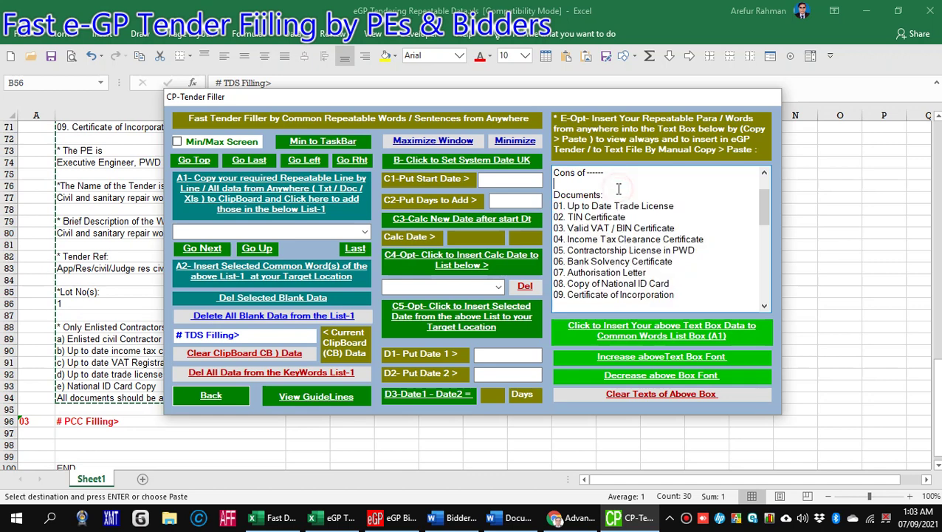
scroll(619, 189, down, 8)
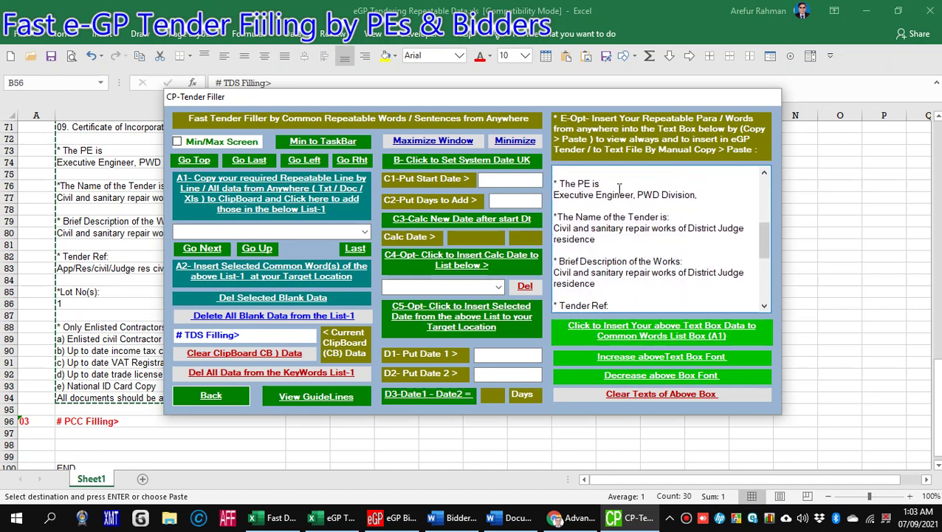
scroll(618, 193, down, 3)
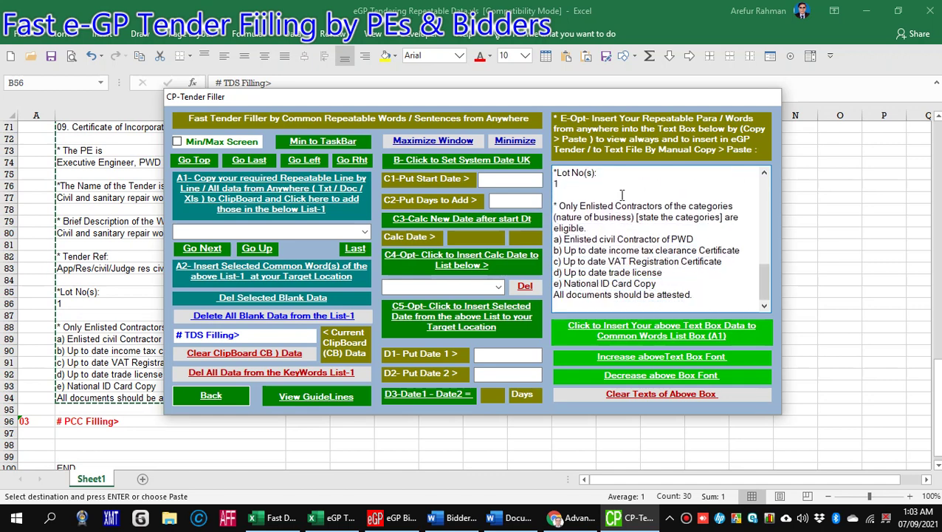
scroll(625, 199, up, 7)
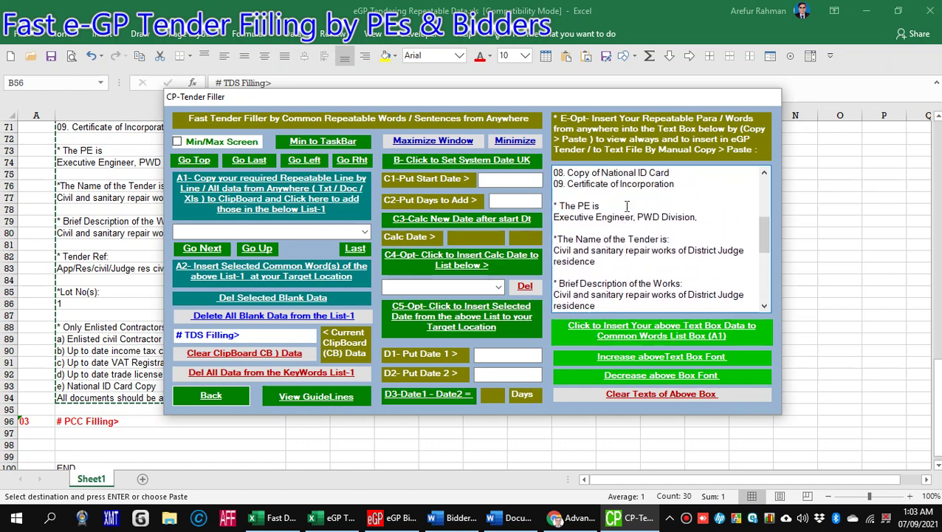
Clear the pasted TDS data from the repeatable paragraph text box and confirm the deletion
scroll(626, 206, up, 5)
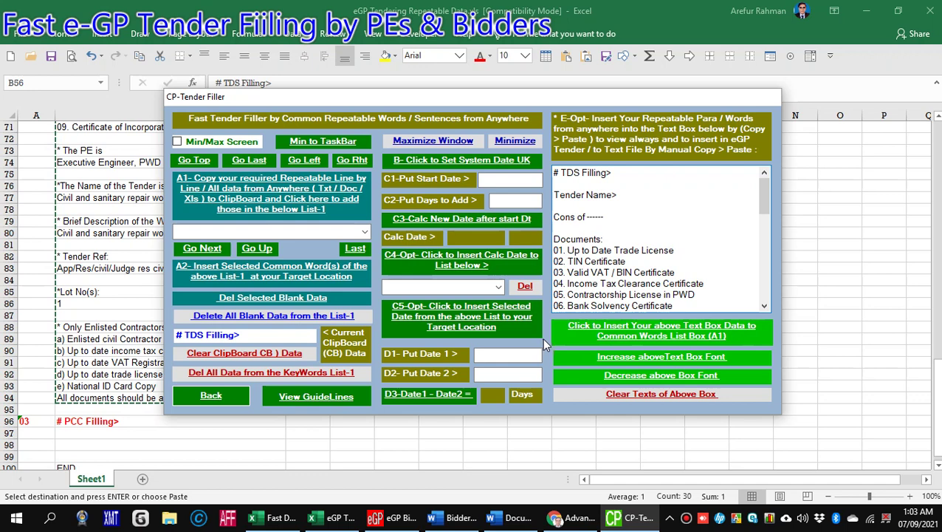
click(663, 395)
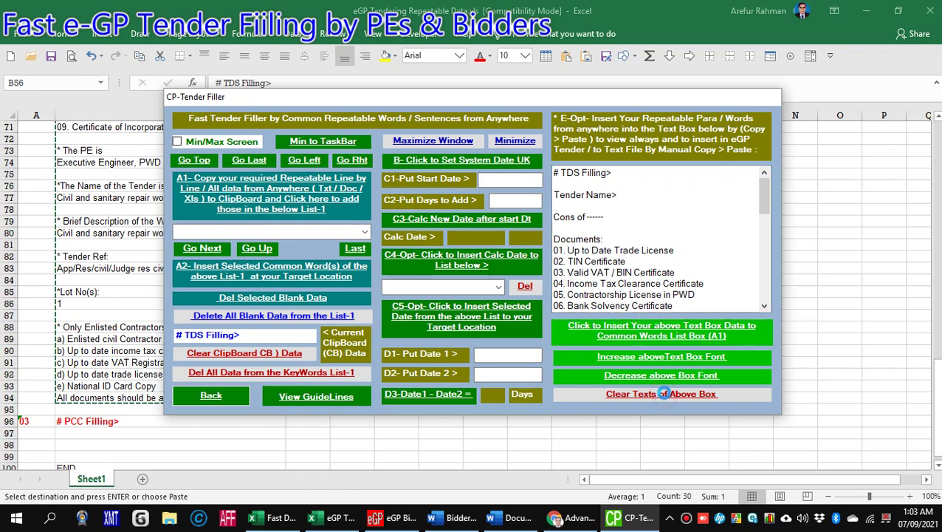
click(484, 297)
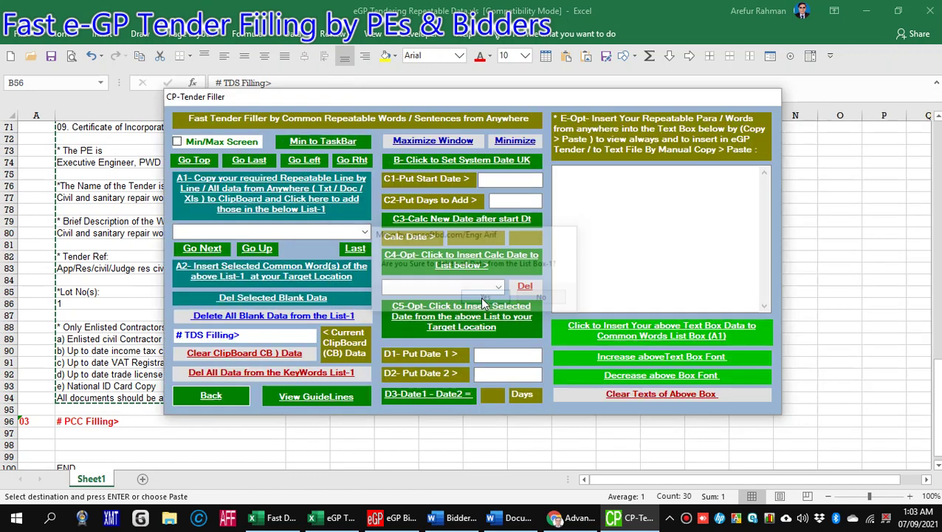
click(296, 248)
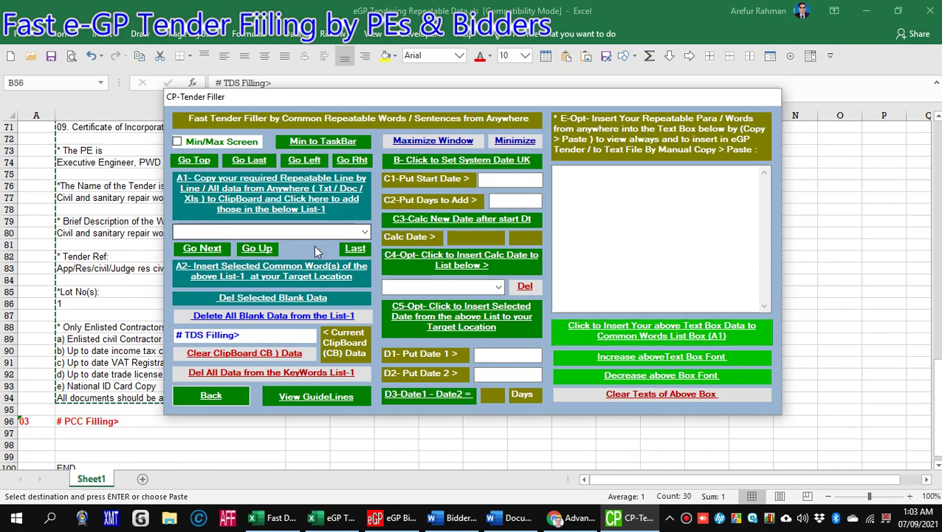
Leave the Tender Filler for the PET main control dashboard, expand the dashboard, and minimize it to the taskbar
click(211, 396)
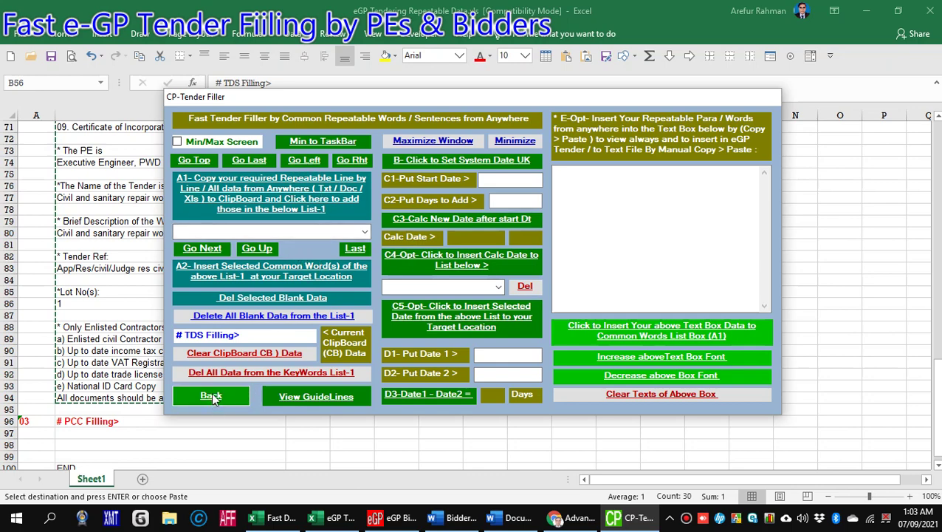
click(212, 396)
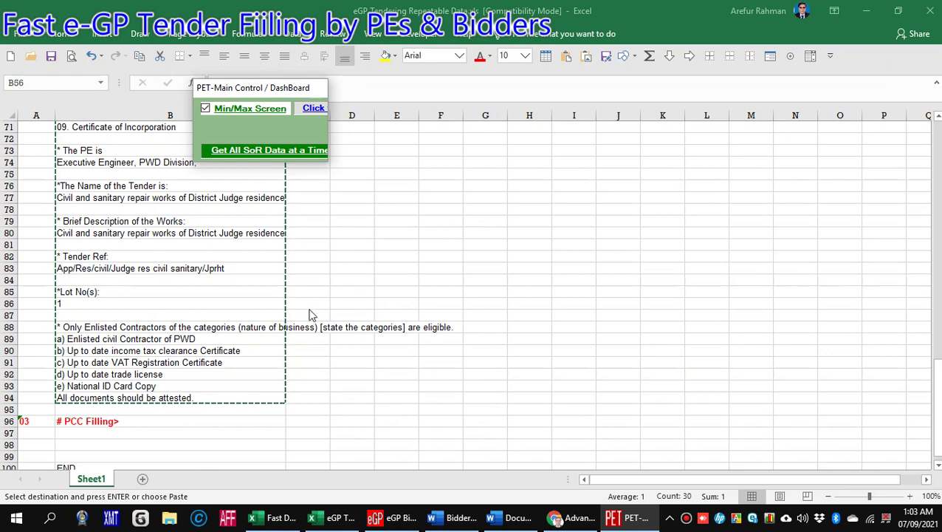
click(344, 290)
click(403, 281)
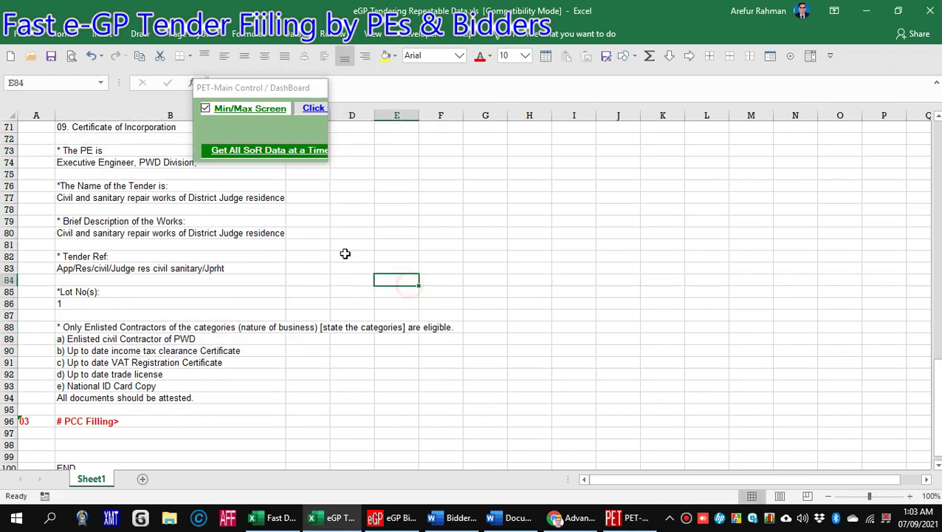
click(246, 110)
click(246, 109)
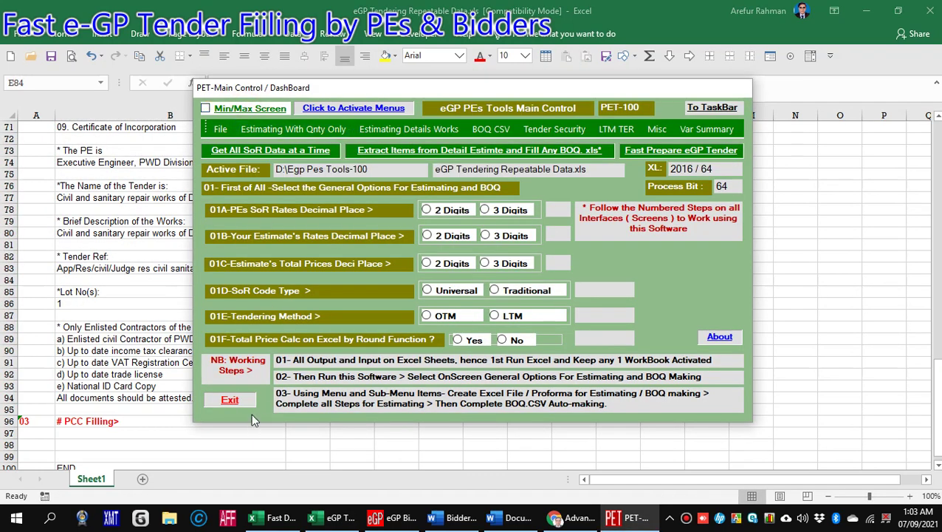
click(703, 108)
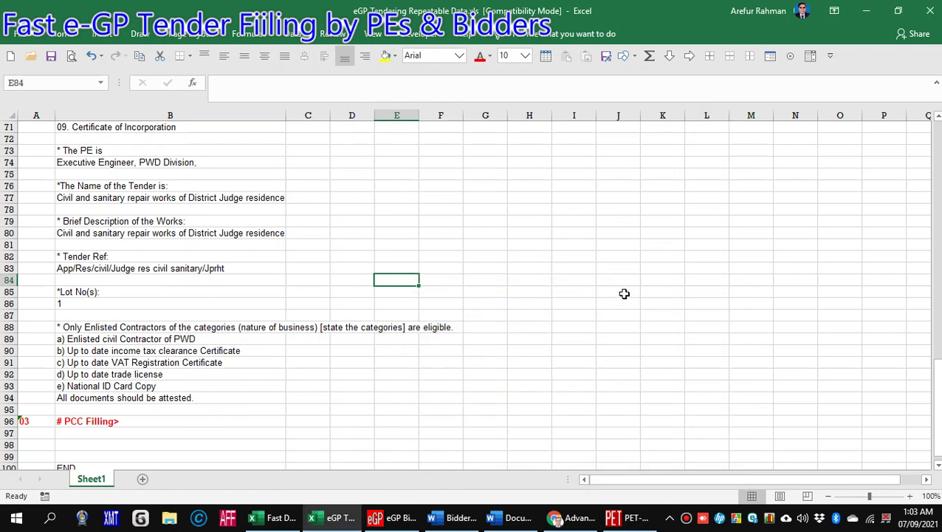
Switch to eGP Bidders Tools, expand its main control, open the any-form filler, and expand the Tender Filler to its full window
click(393, 516)
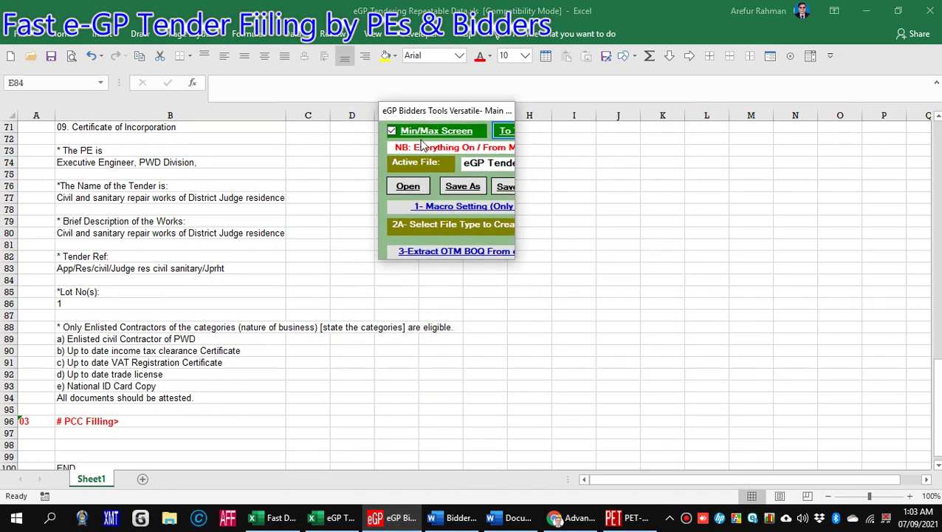
click(418, 127)
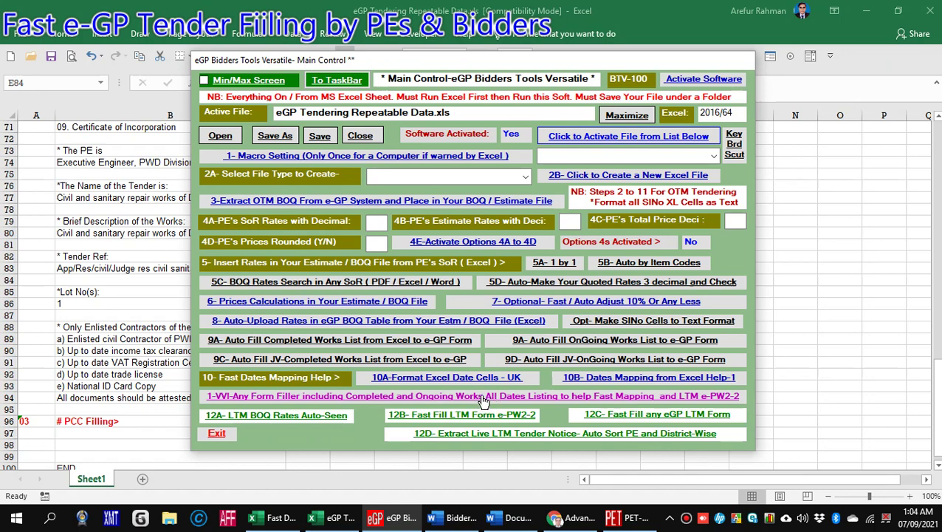
click(483, 399)
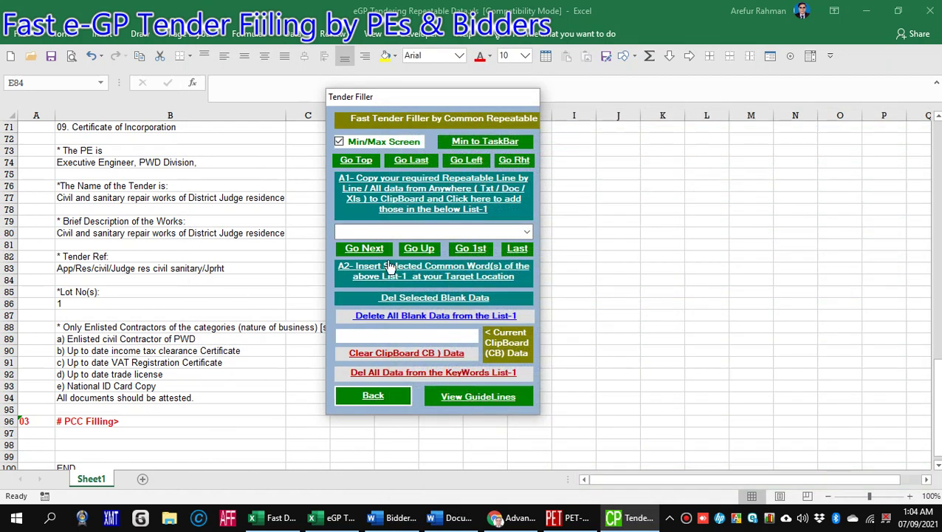
click(367, 143)
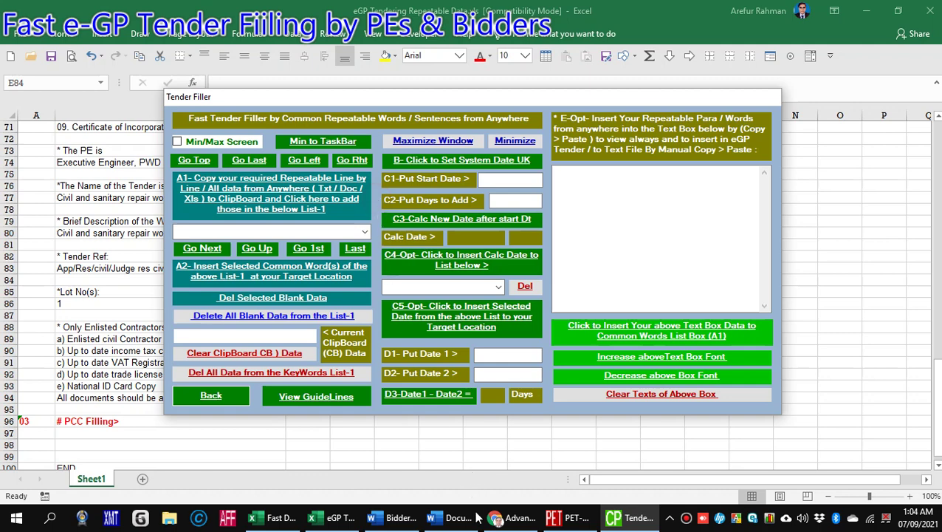
Switch to the Bidders Info Database-01 document in Word, move the Tender Filler aside, and copy the whole table from Name to END
click(391, 517)
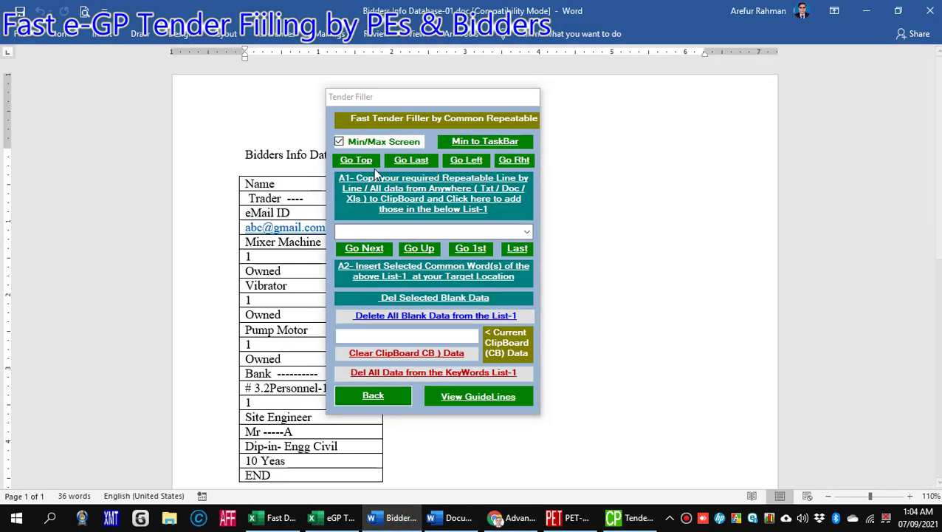
drag(415, 103, 689, 84)
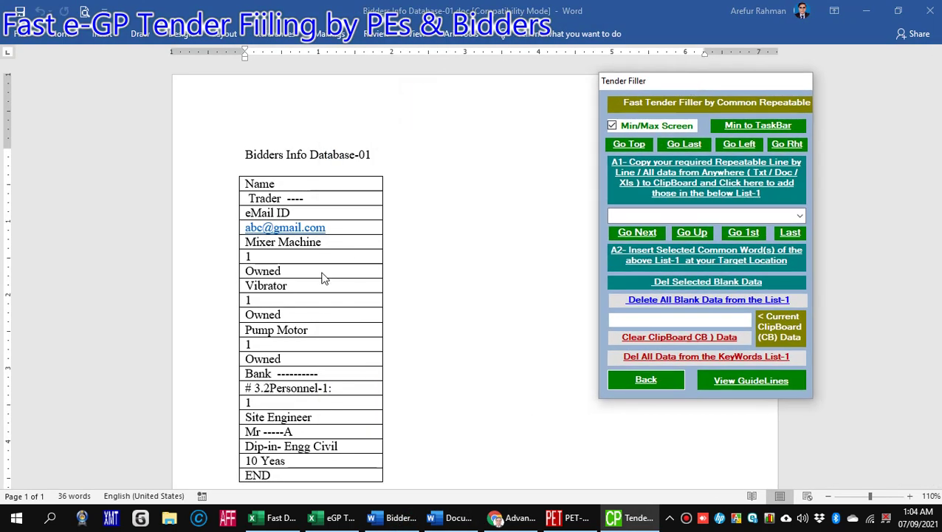
scroll(322, 278, down, 1)
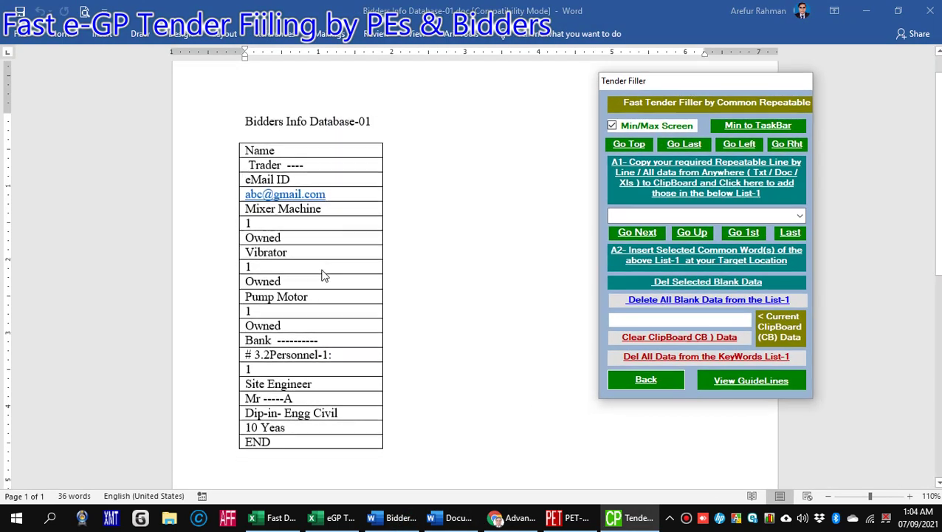
click(250, 150)
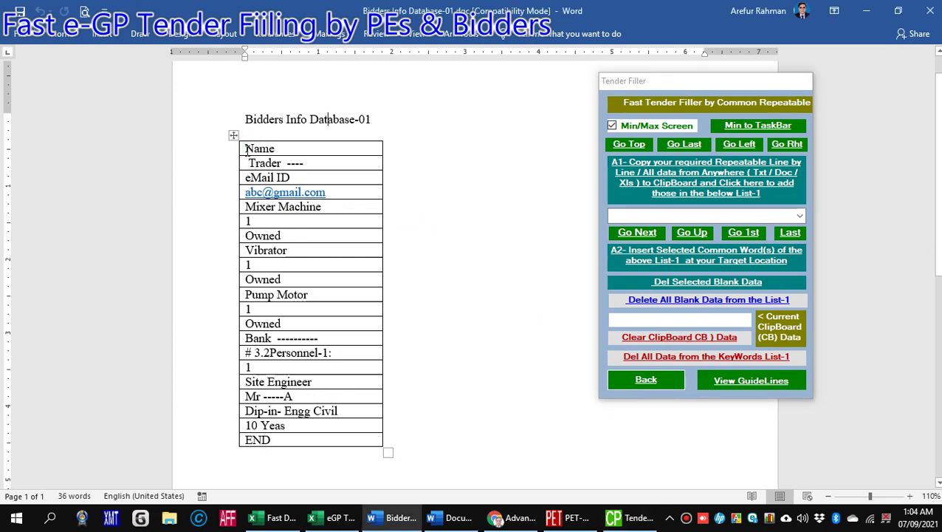
drag(248, 150, 332, 445)
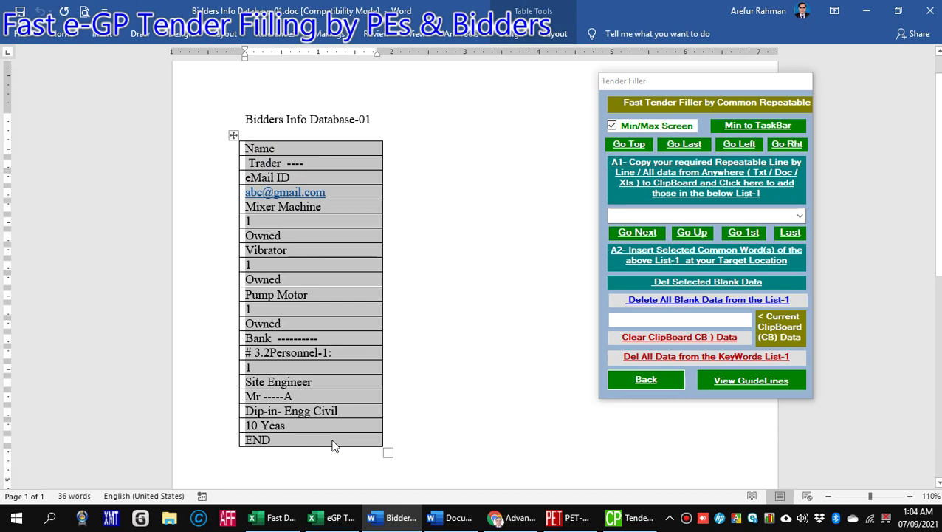
key(ctrl+c)
Add the copied bidder table to List-1, expand the Tender Filler, and select "Dip-in- Engg Civil" while checking the list
click(693, 182)
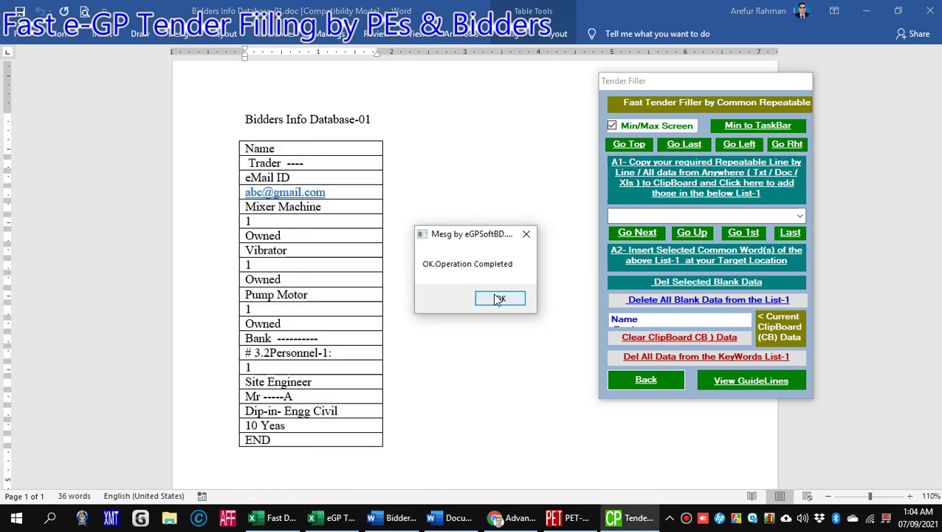
click(499, 299)
click(637, 126)
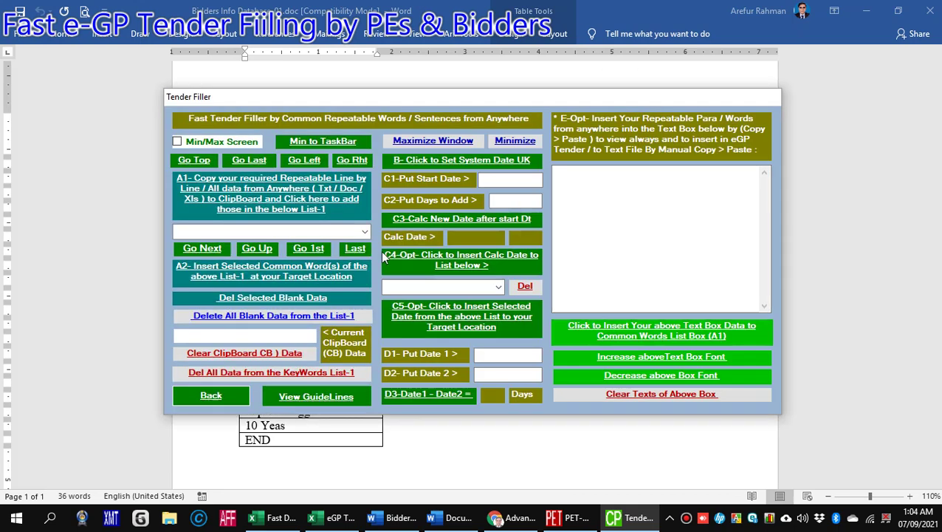
click(363, 232)
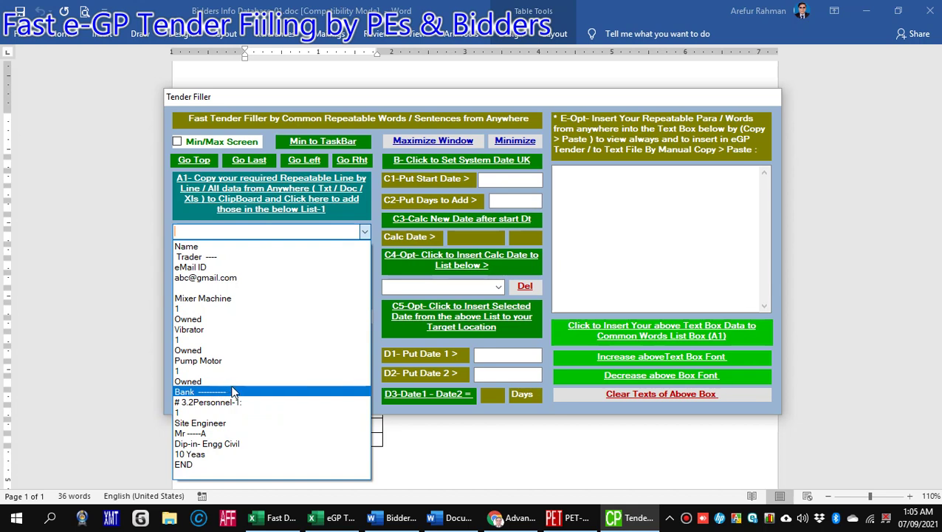
click(218, 444)
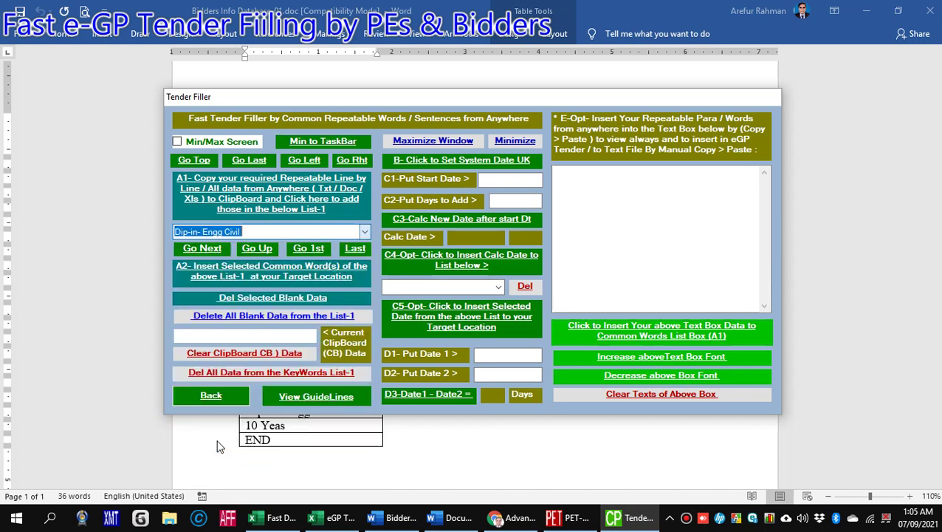
click(364, 232)
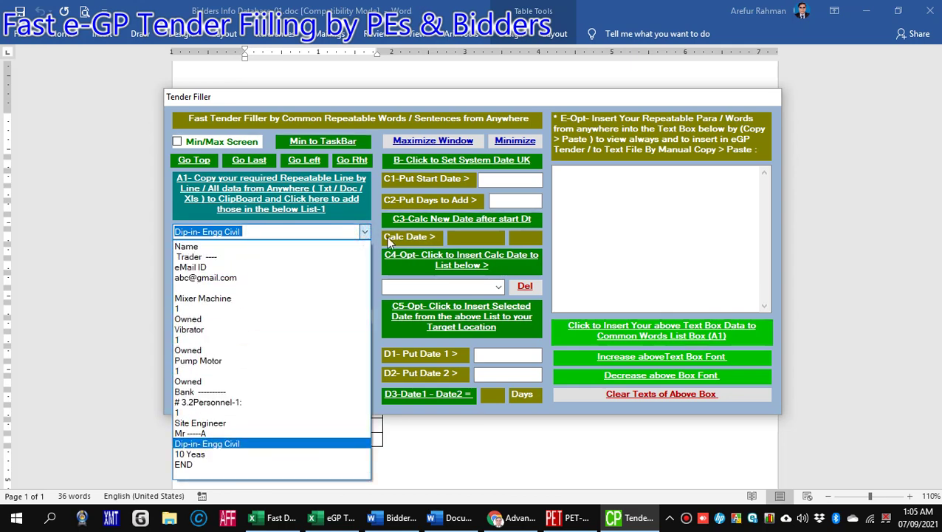
Return to the Word document, move the compact Tender Filler clear of the table, and copy all rows from Name to END again
click(591, 221)
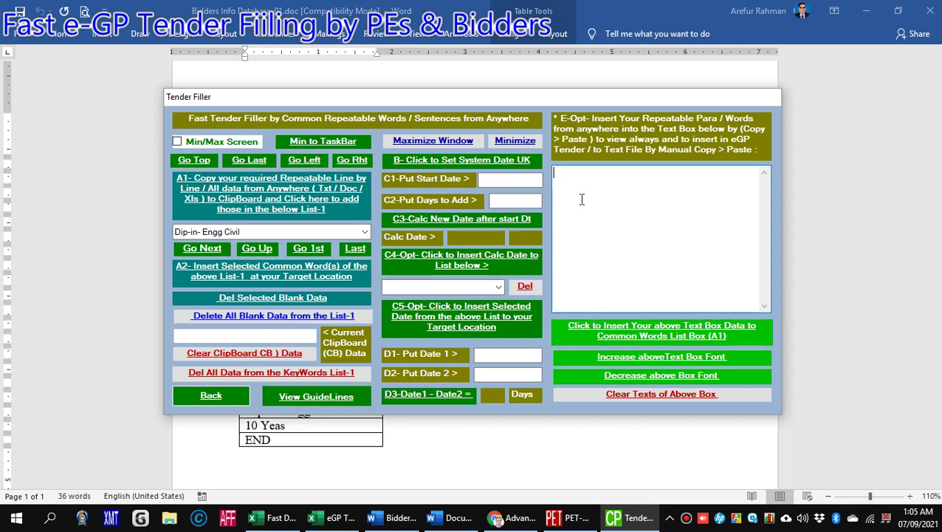
click(99, 299)
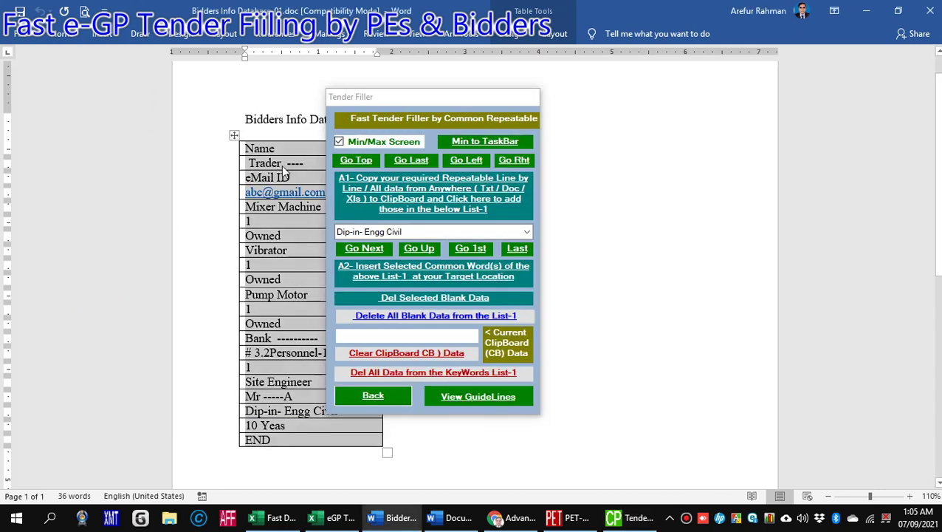
drag(375, 96, 590, 92)
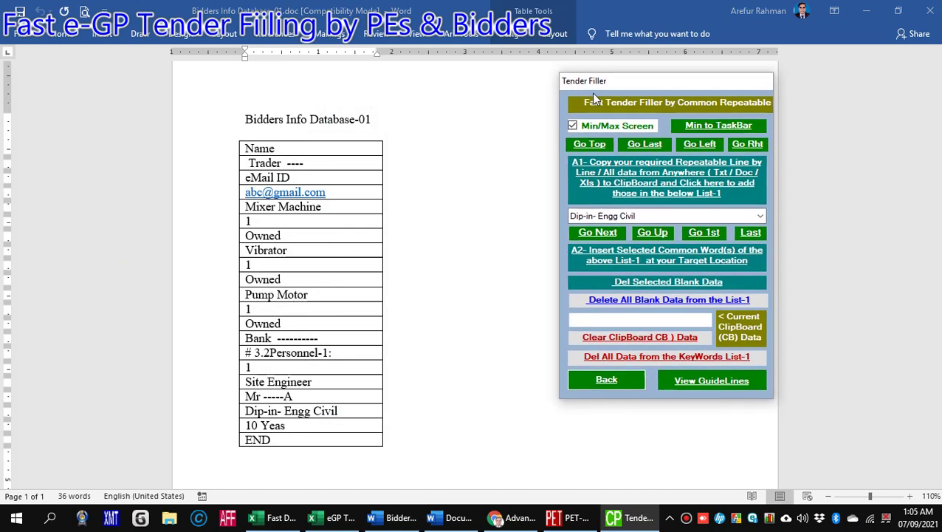
click(273, 153)
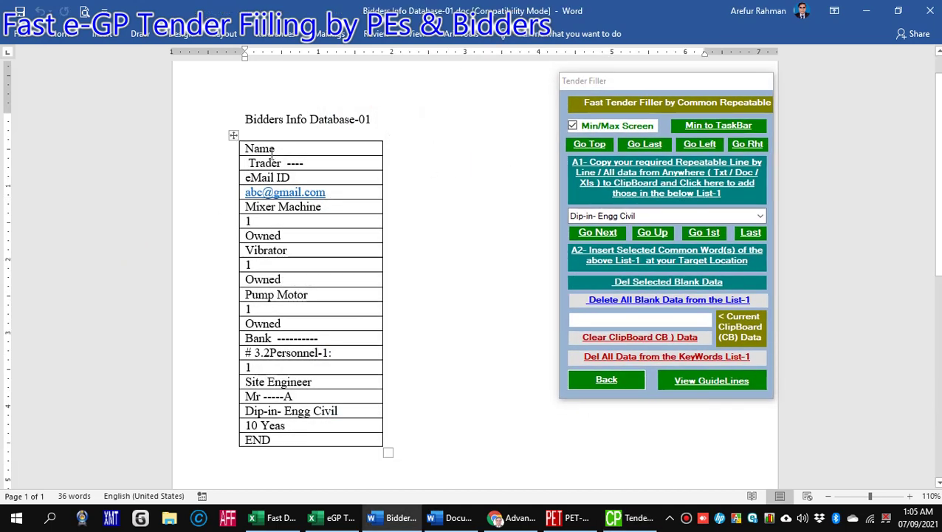
drag(247, 153, 299, 439)
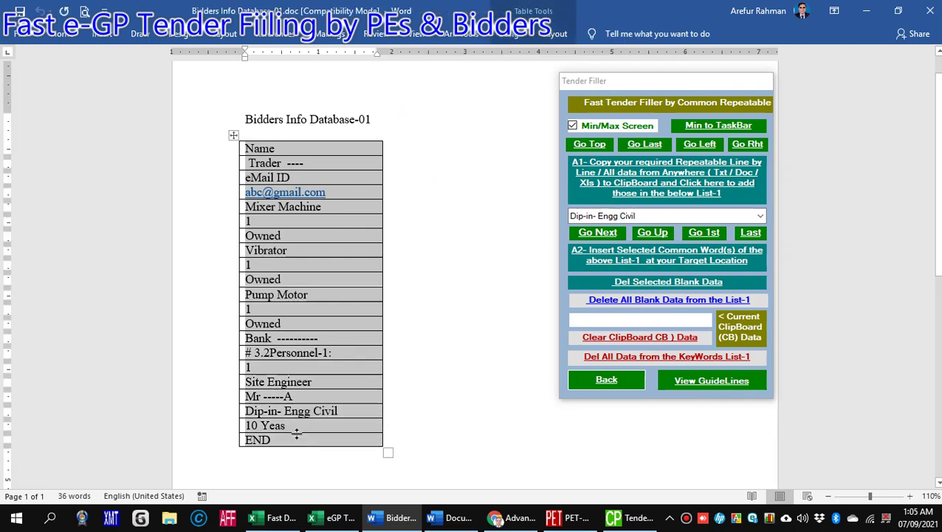
key(ctrl+c)
Expand the Tender Filler, paste the copied bidder table into the repeatable paragraph text box, and review it from the first line
click(609, 128)
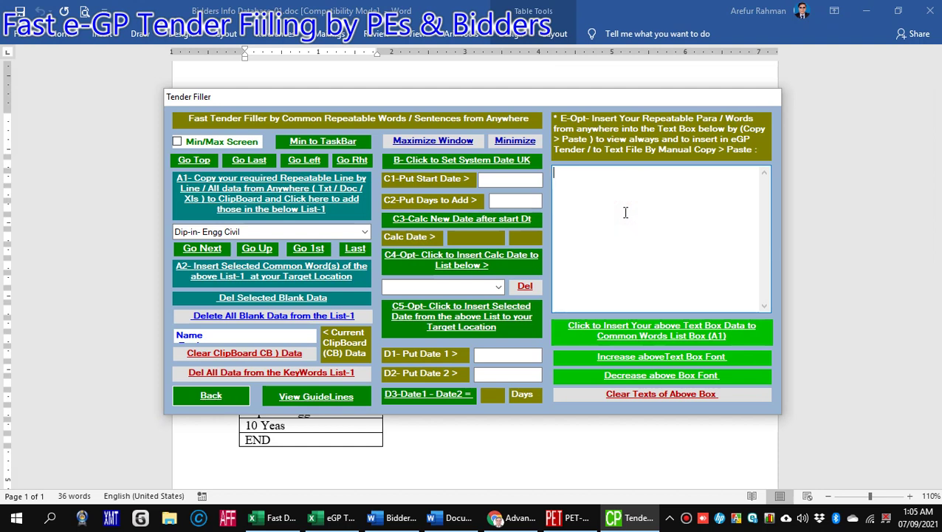
key(ctrl+v)
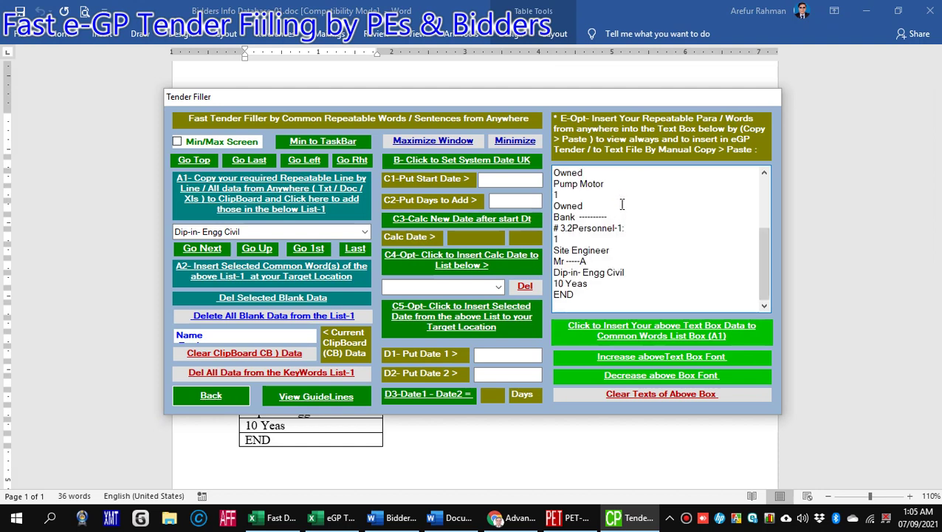
scroll(635, 235, up, 3)
scroll(637, 236, up, 1)
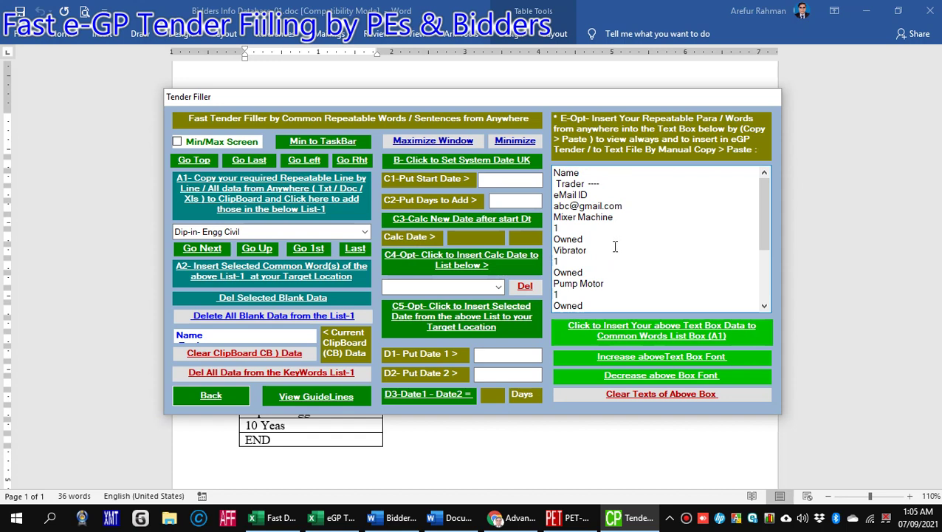
Delete all blank data from the bidder entries in List-1 and check the cleaned list
click(364, 232)
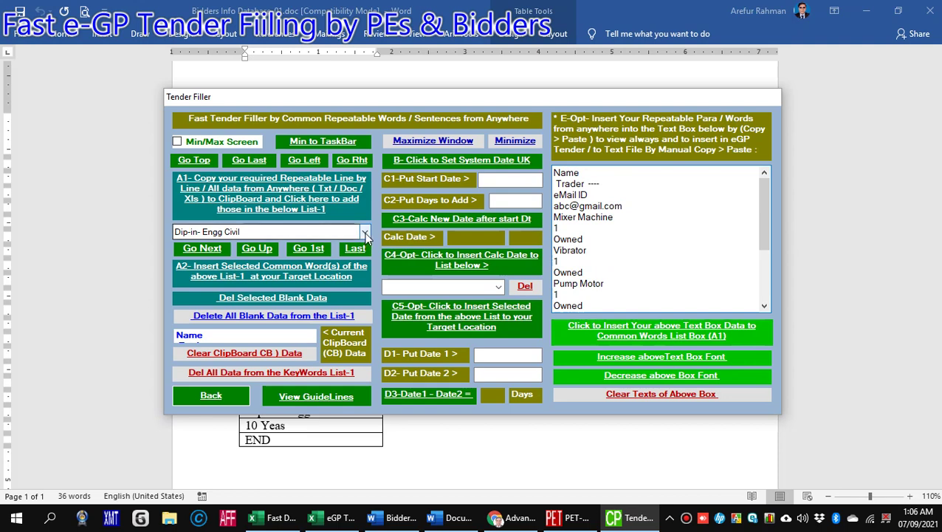
click(365, 234)
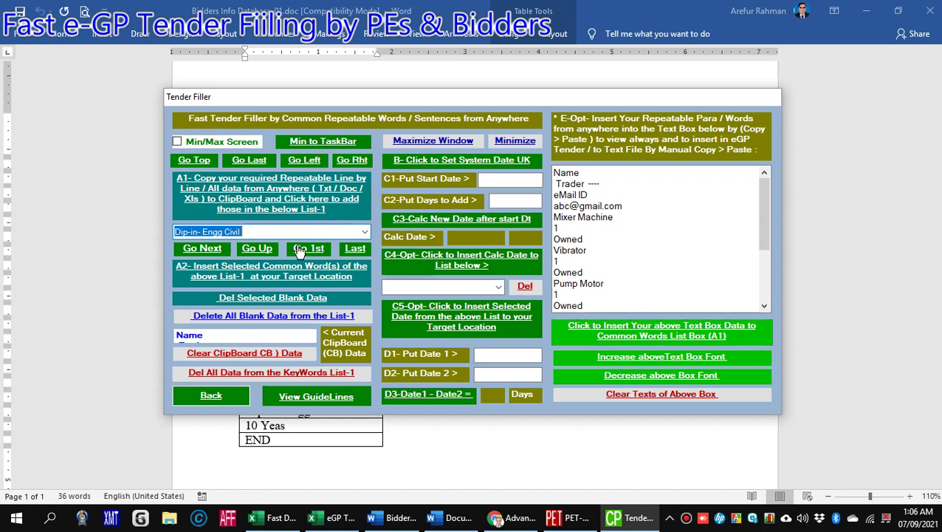
click(260, 317)
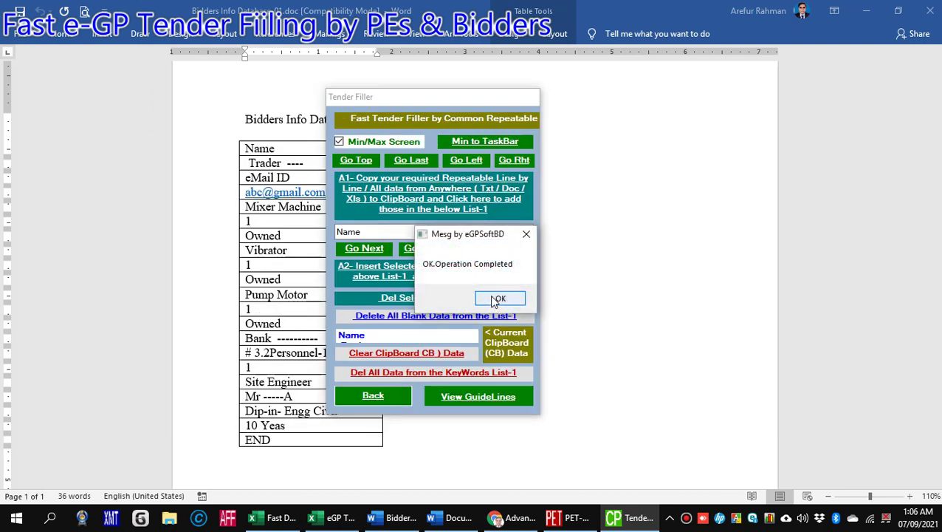
click(499, 298)
click(526, 231)
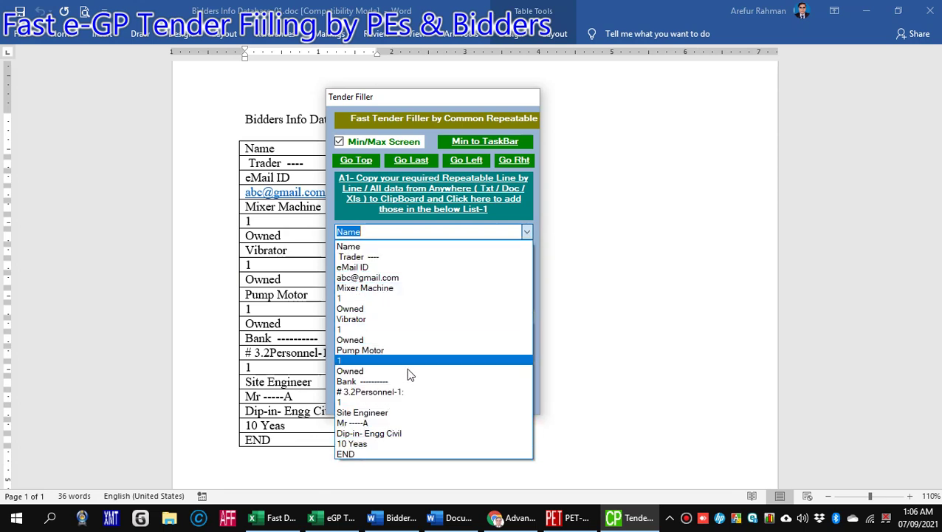
Expand the Tender Filler, delete all data from the keywords List-1, and return the form to its compact size
click(388, 145)
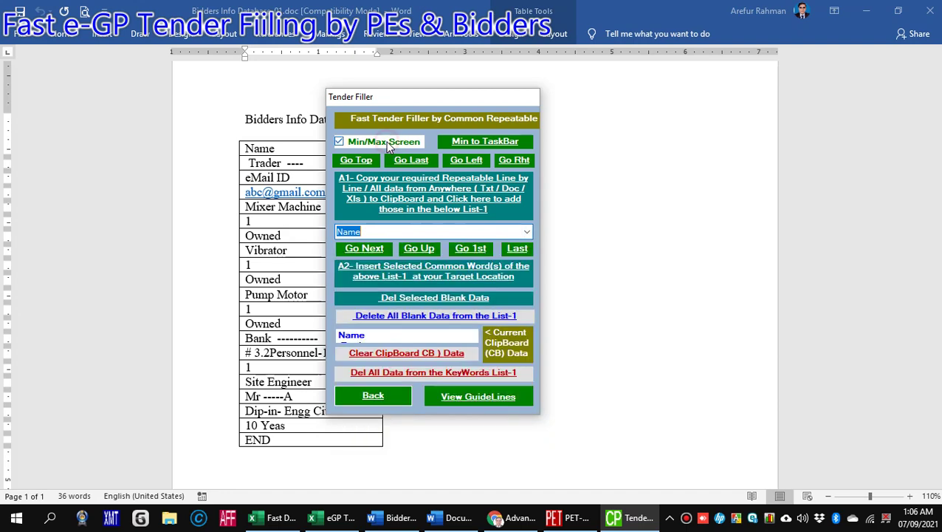
click(376, 142)
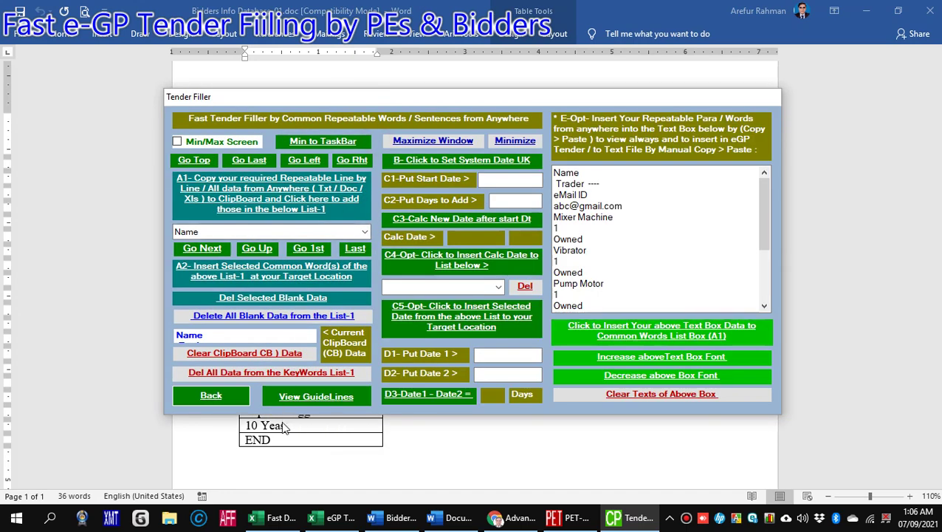
click(292, 377)
click(418, 434)
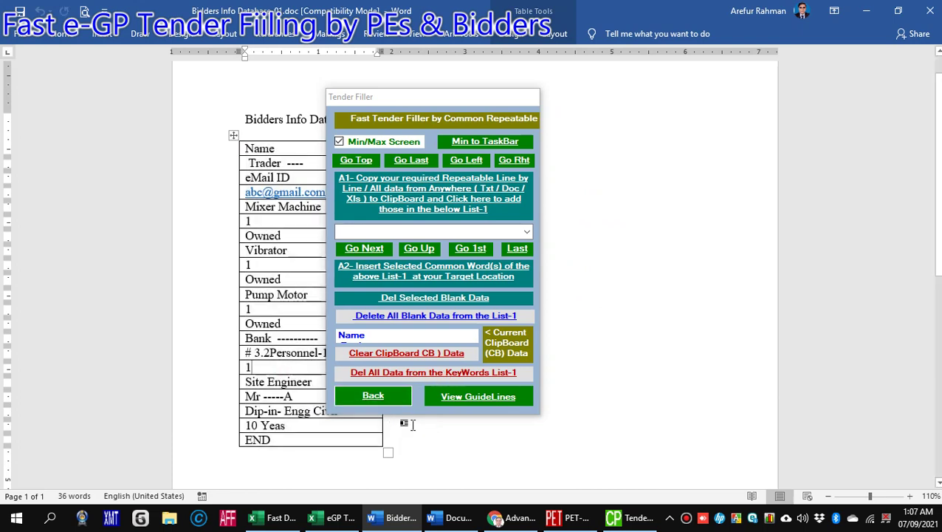
click(435, 378)
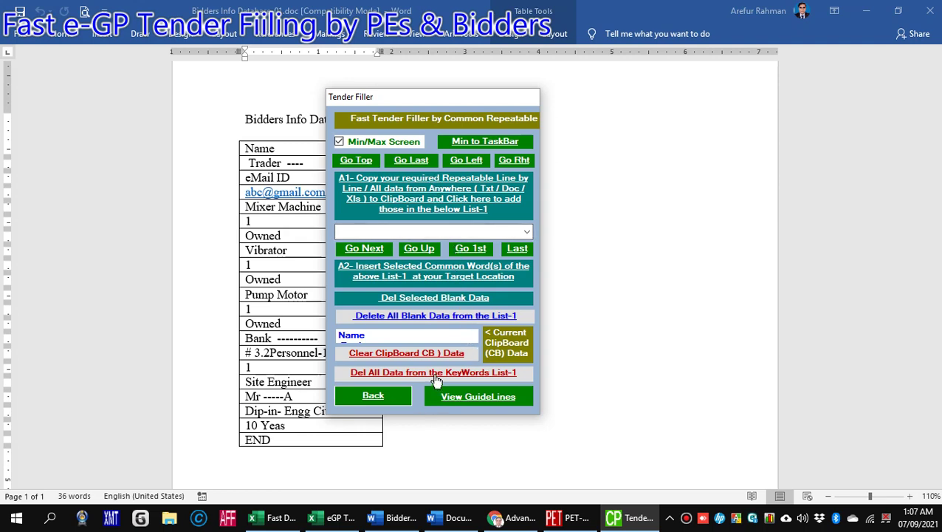
Leave the bidder Tender Filler, minimize the eGP Bidders Tools, and launch Fast Prepare eGP Tender from the expanded PET dashboard
click(374, 395)
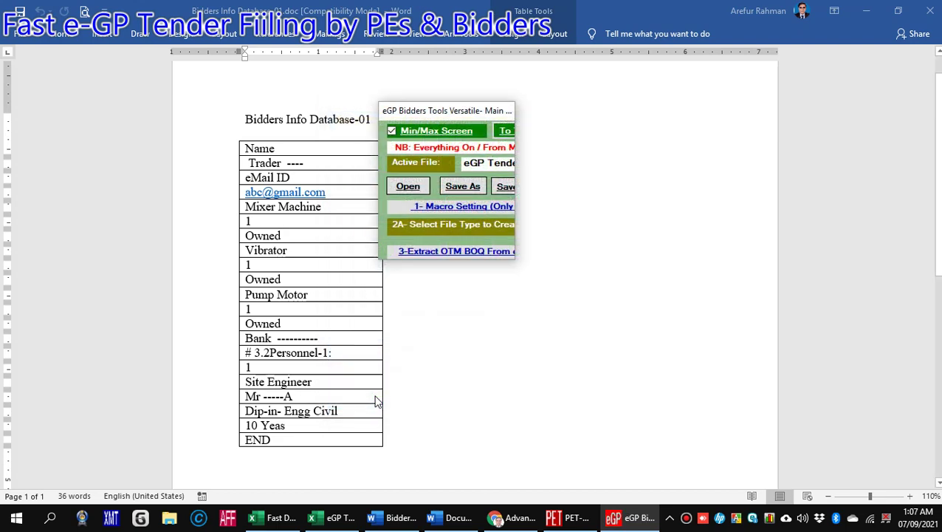
click(435, 138)
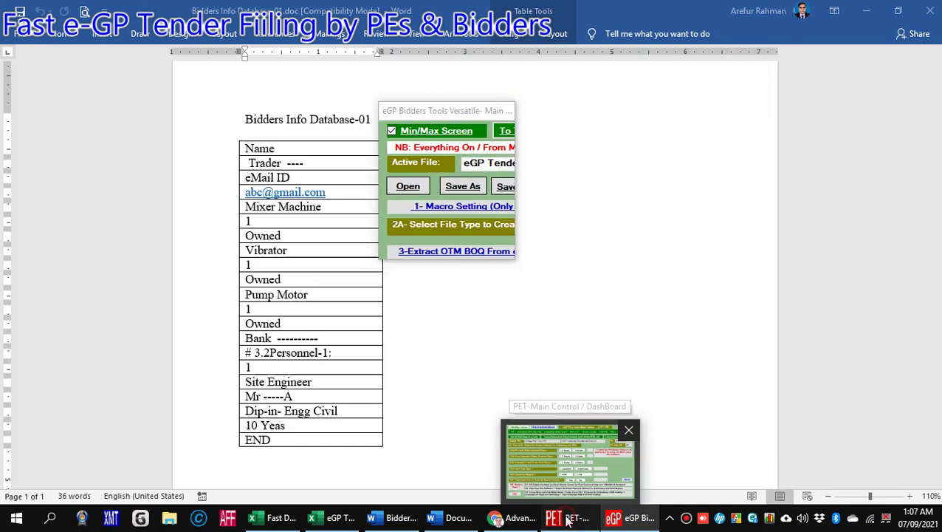
click(567, 520)
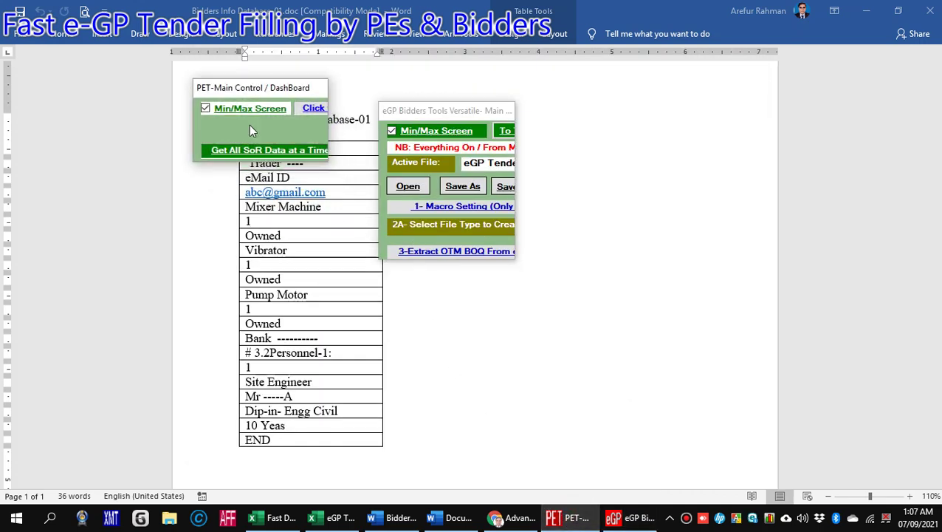
click(430, 132)
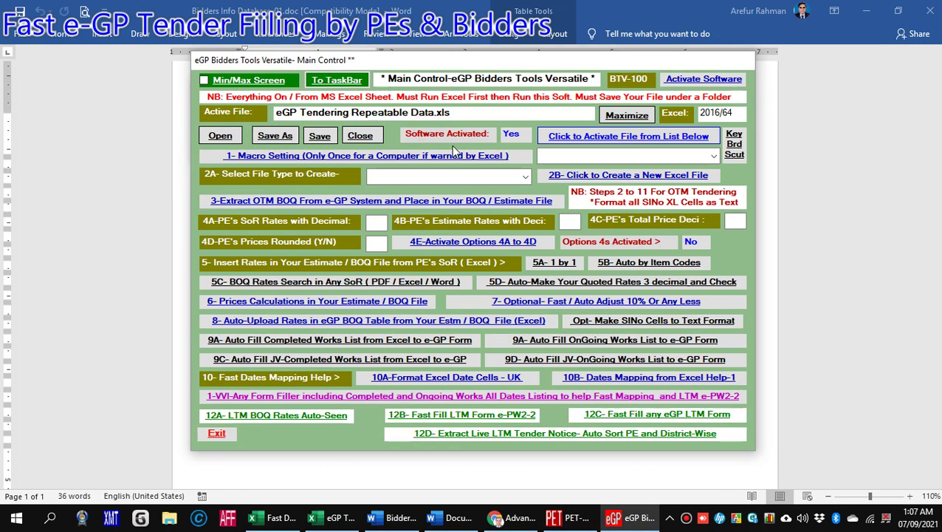
click(334, 84)
click(258, 109)
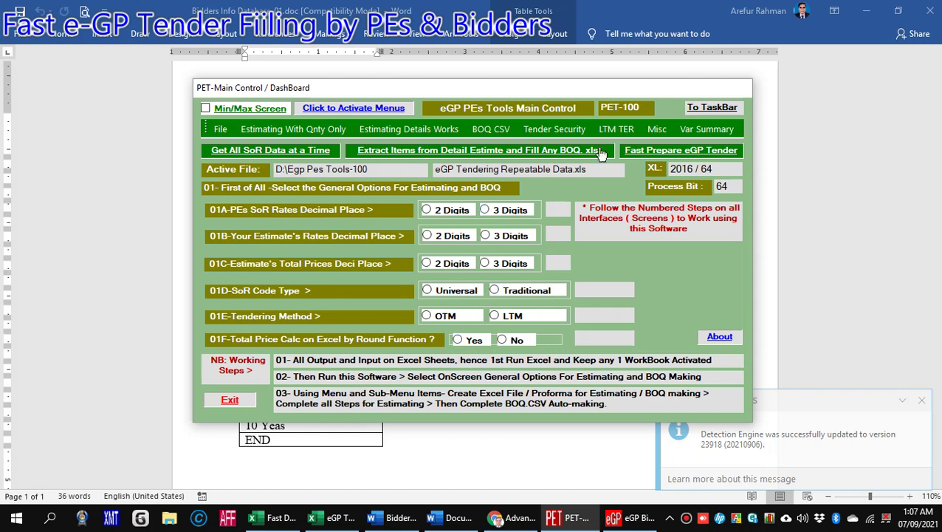
click(642, 150)
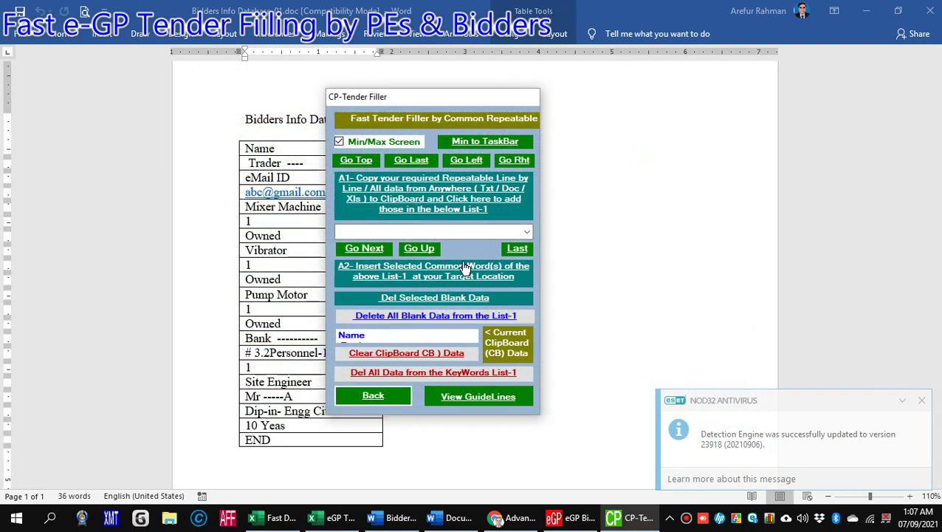
Switch to the Fast Date Mapping Help For Bidders workbook in Excel and copy the dates in cells D2 to D11
click(458, 521)
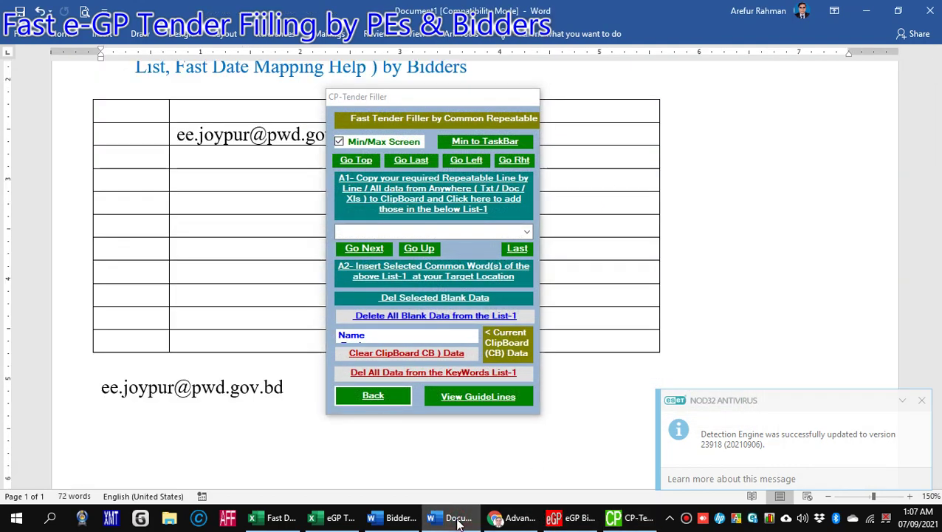
click(398, 520)
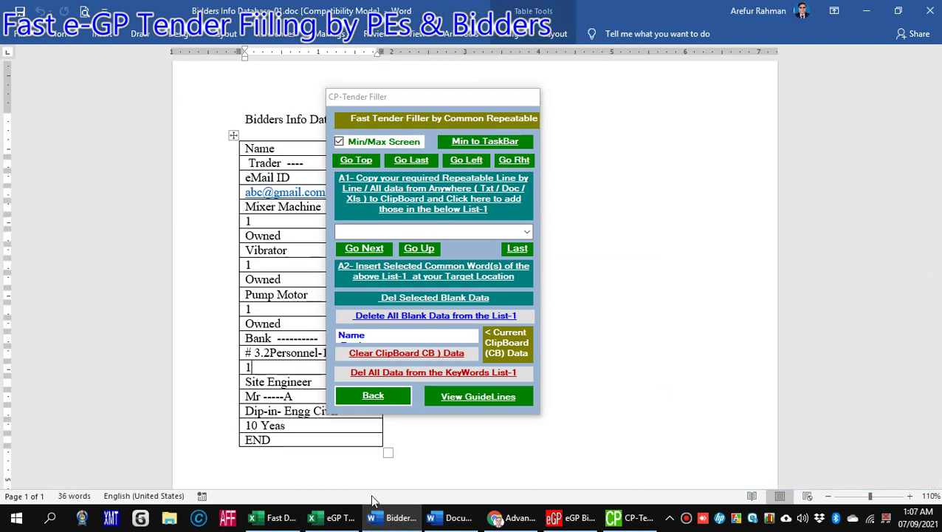
click(340, 519)
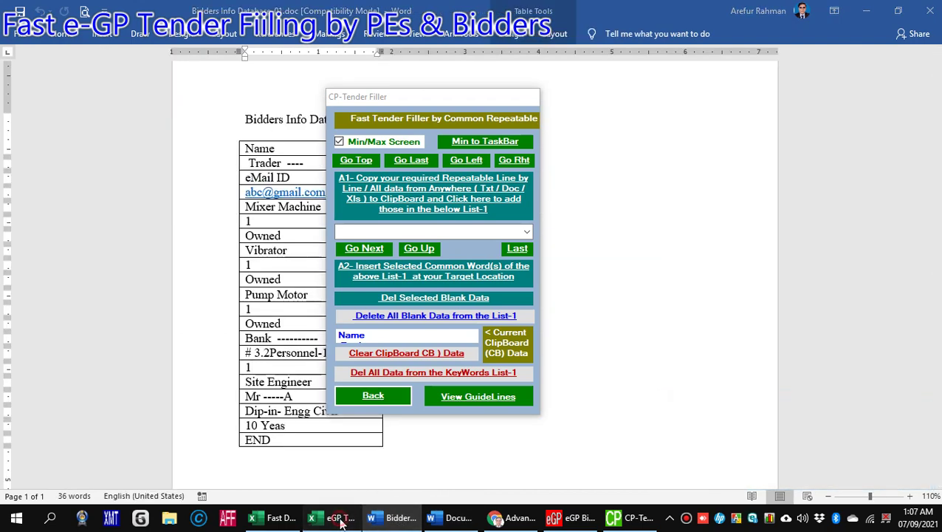
click(279, 520)
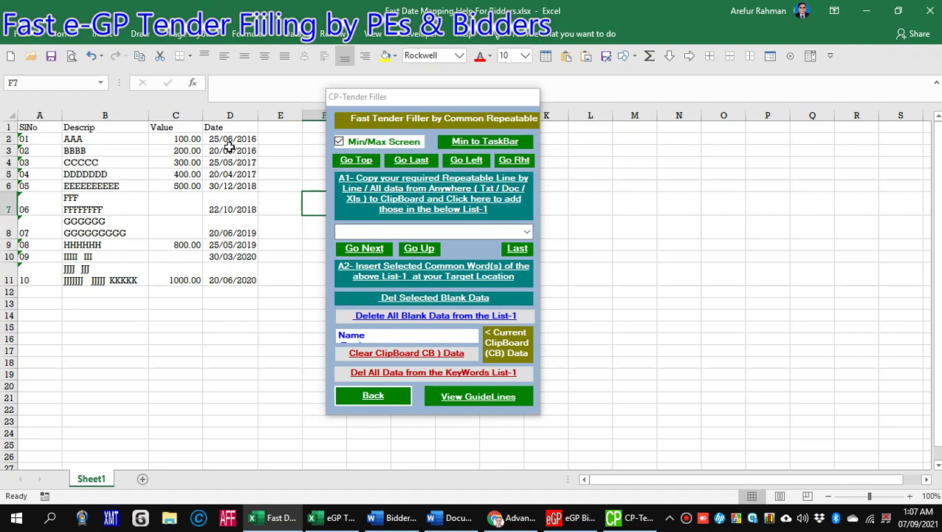
drag(179, 136, 182, 286)
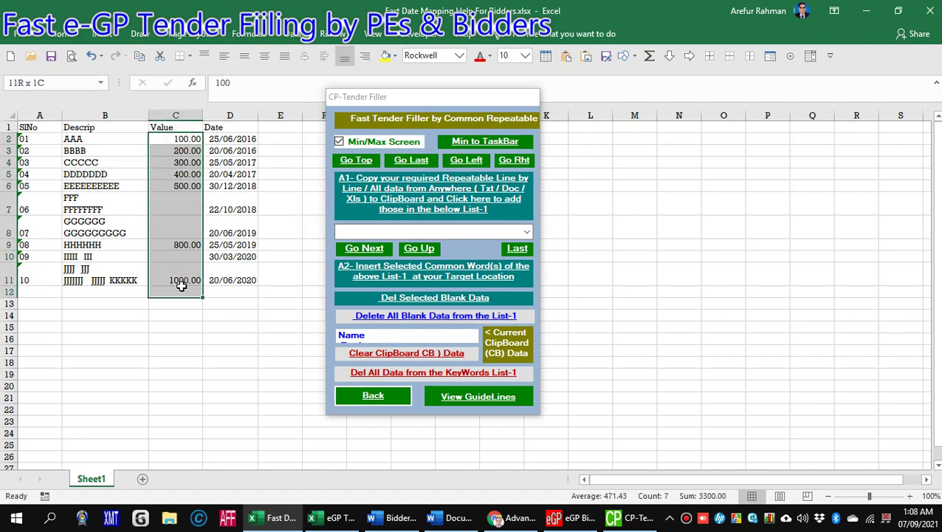
click(234, 244)
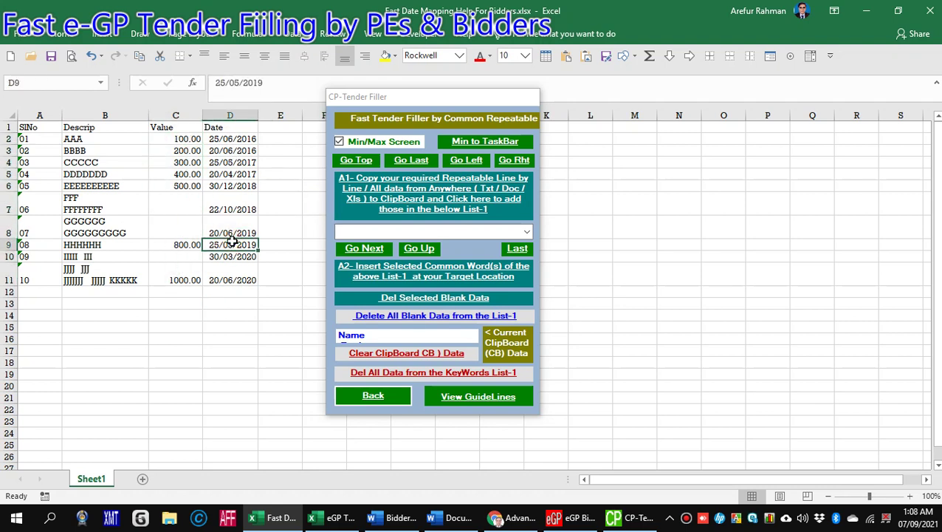
click(236, 138)
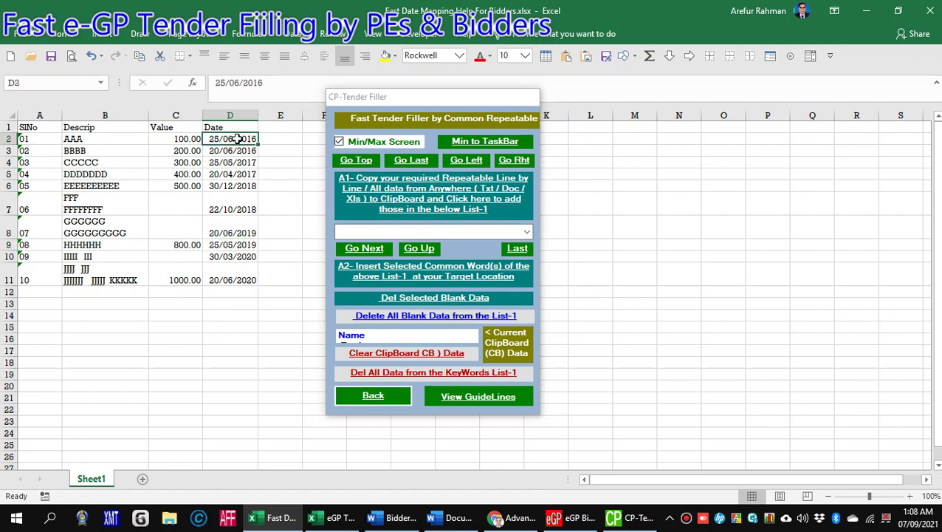
drag(236, 139, 248, 279)
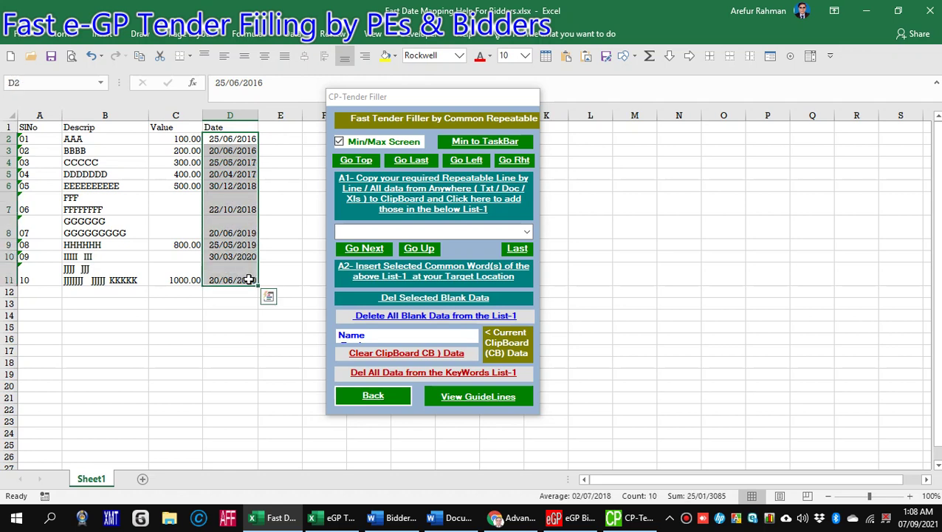
key(ctrl+c)
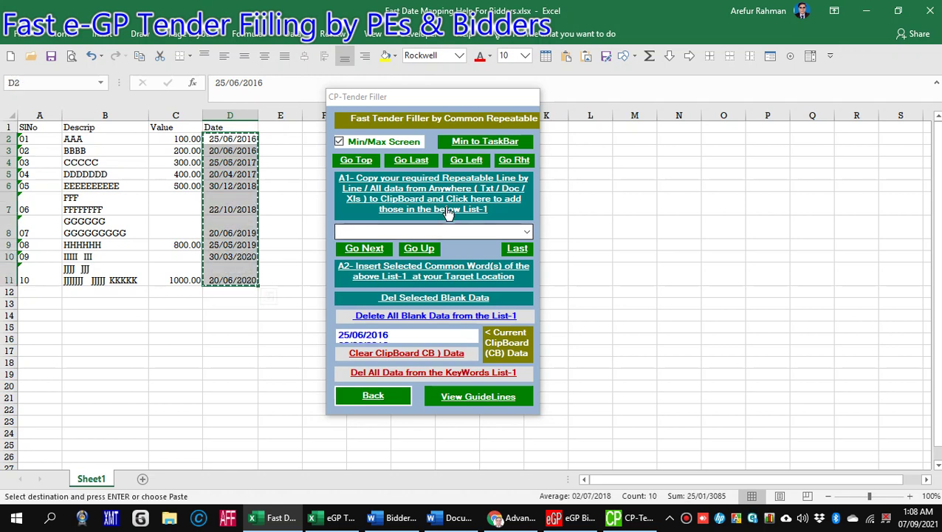
Add the copied dates to List-1 of the CP-Tender Filler and deselect the copied range in the sheet
click(447, 211)
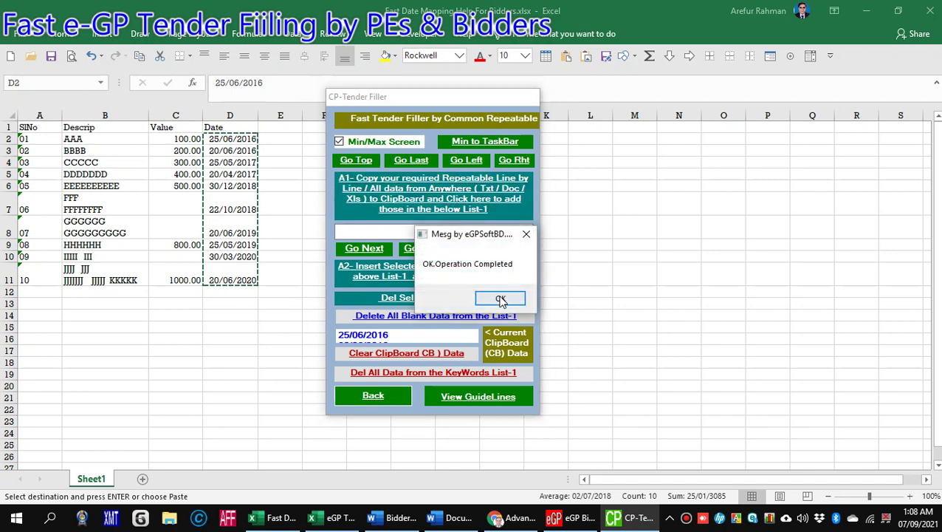
click(501, 298)
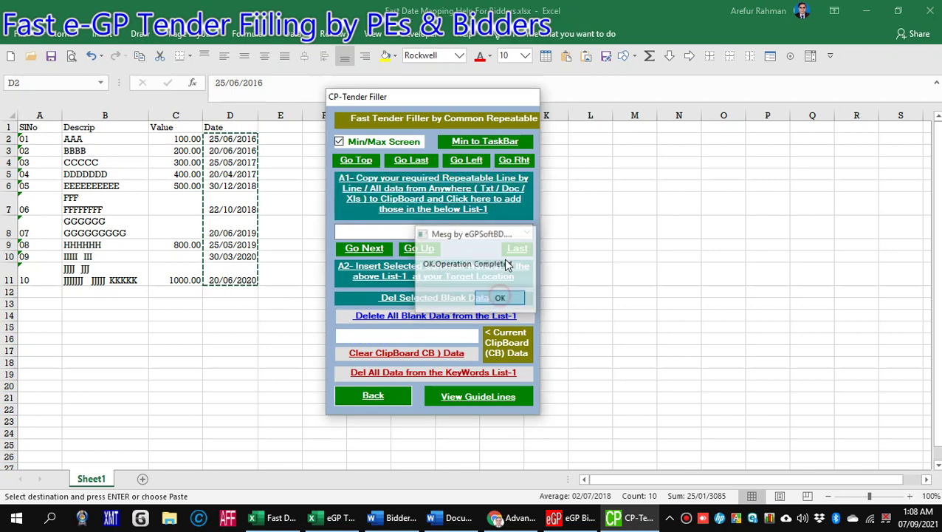
click(280, 274)
click(280, 315)
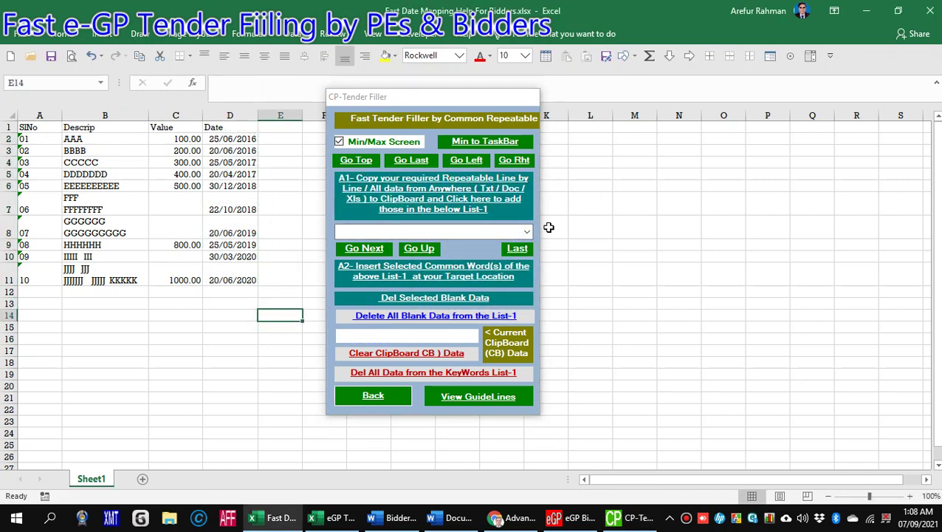
Select 25/06/2016 in List-1 and advance to the next date, 20/06/2016
click(526, 233)
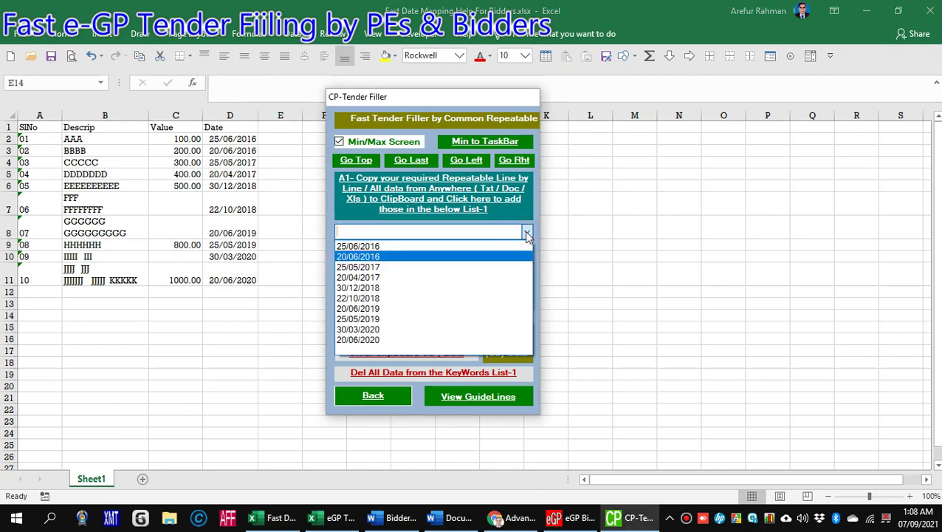
click(359, 249)
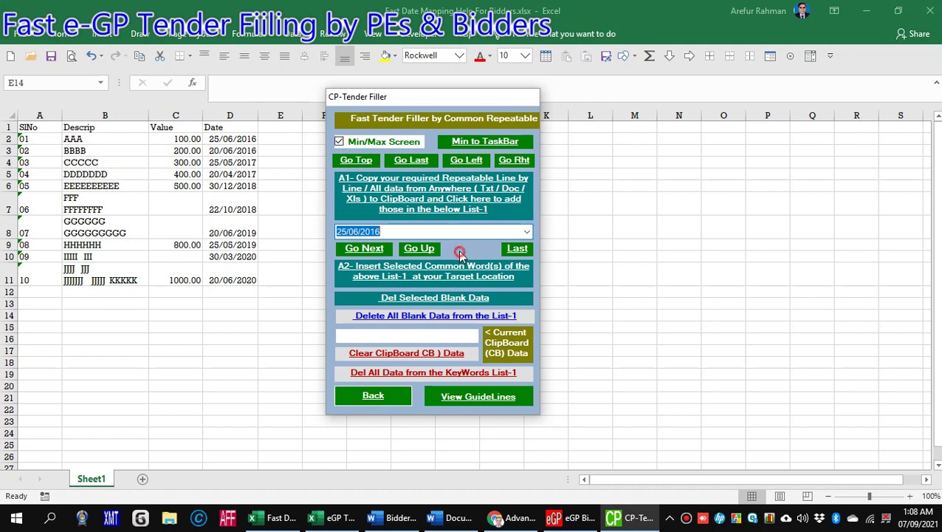
click(365, 250)
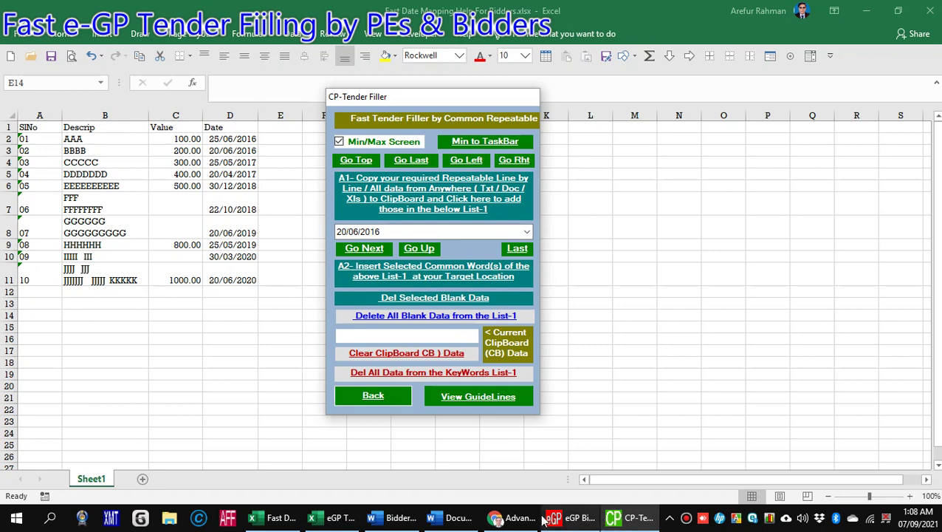
Switch to the eTender advanced search page in Chrome and shift the Tender Filler slightly across the form
click(509, 518)
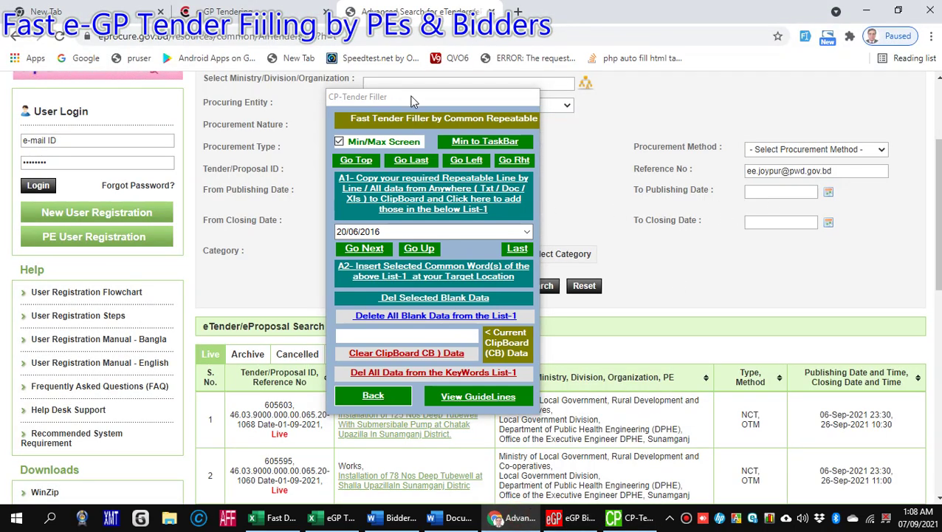
drag(415, 98, 469, 111)
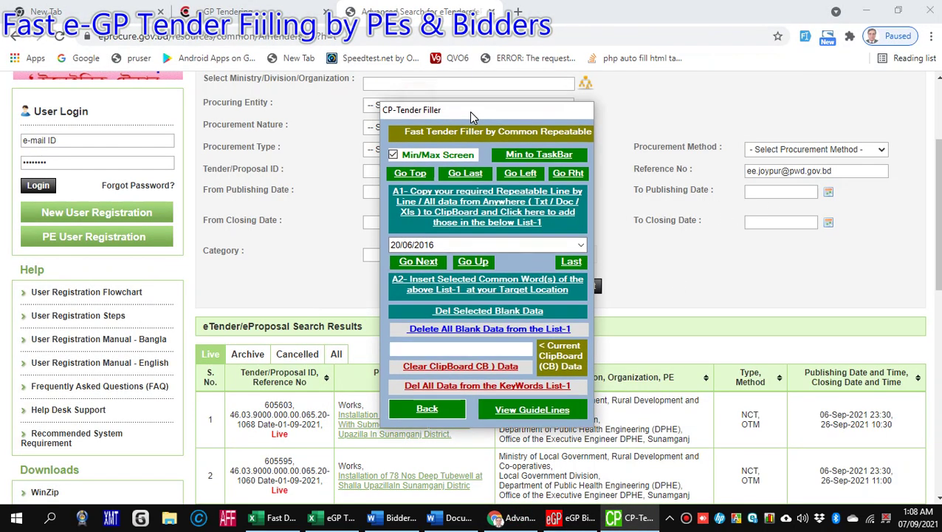
click(746, 259)
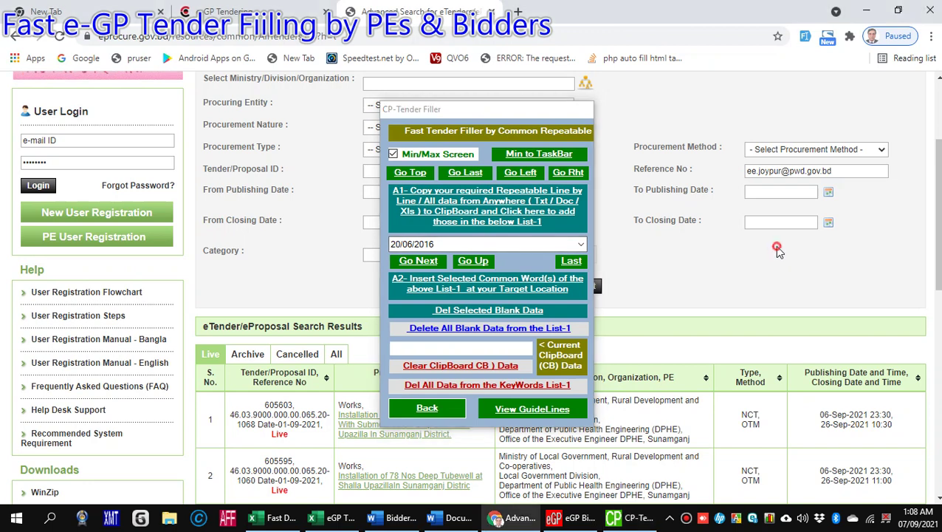
Step forward and back through the List-1 dates until 30/12/2018 is selected
click(418, 261)
click(418, 261)
click(476, 264)
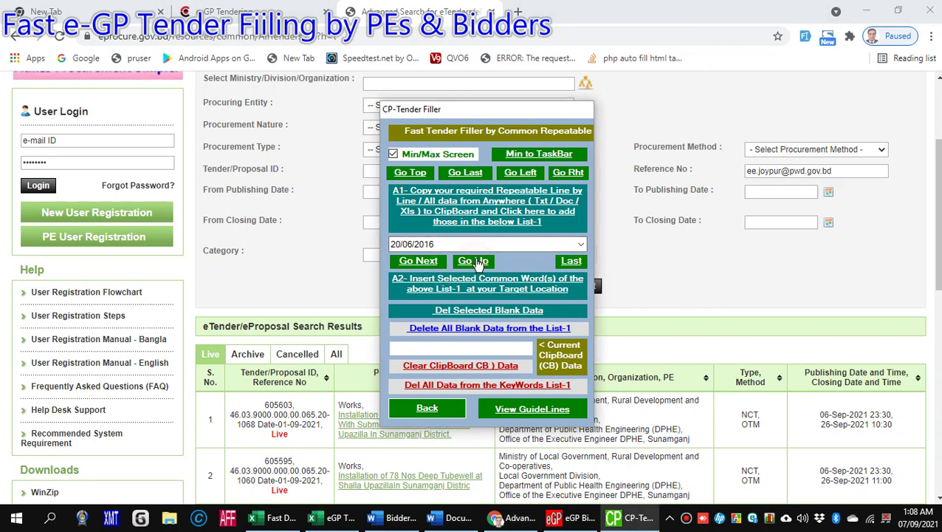
click(421, 263)
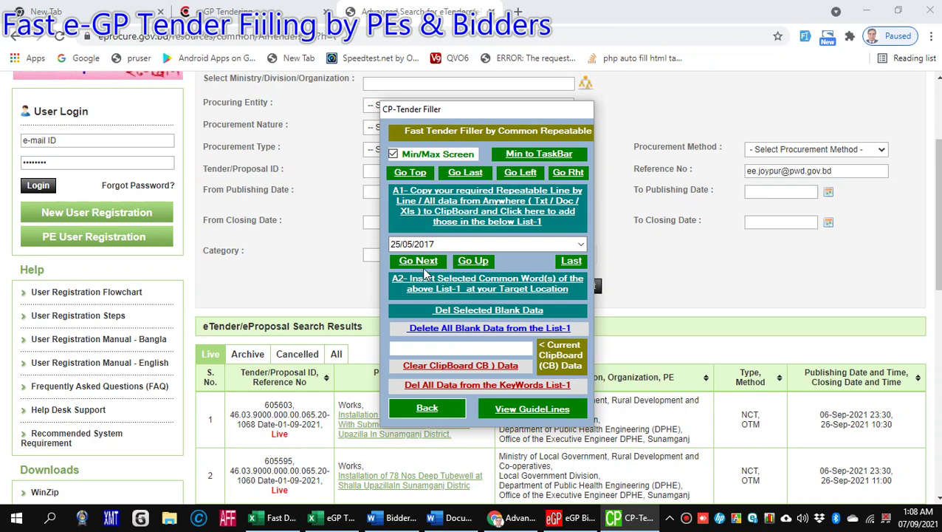
click(423, 262)
click(423, 264)
click(411, 262)
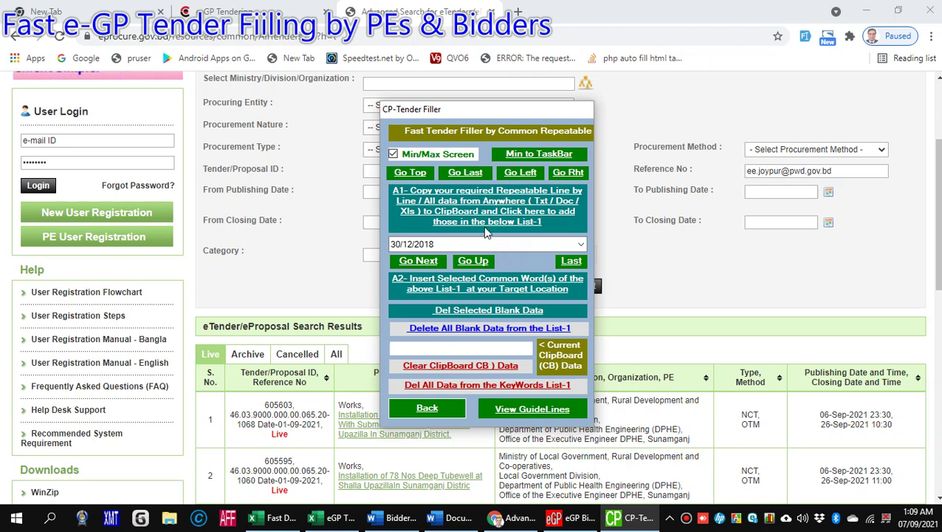
Move the compact Tender Filler below the search form so that its date fields are uncovered
click(458, 157)
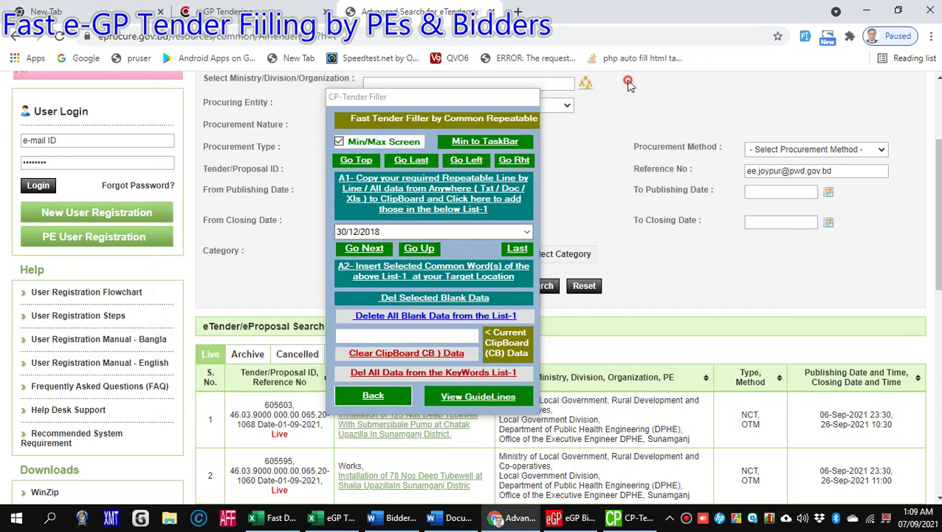
mouse_move(605, 81)
drag(438, 104, 471, 314)
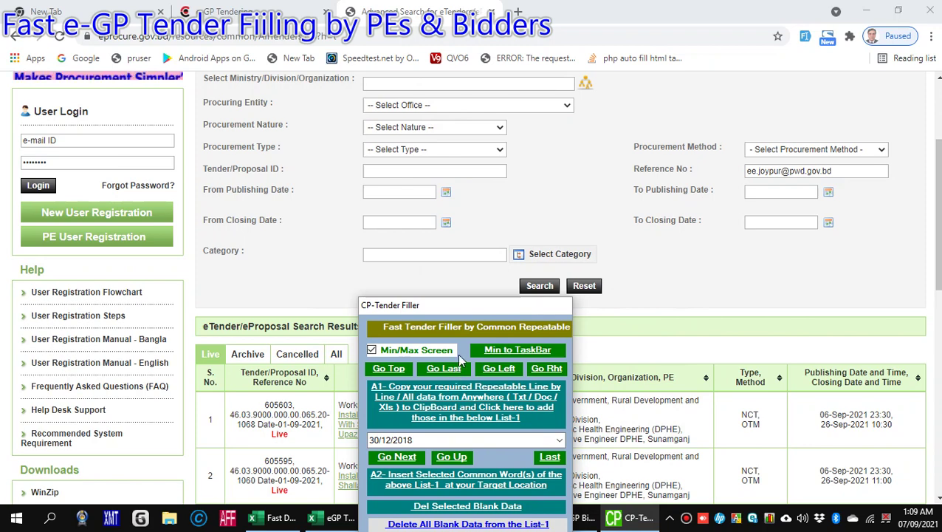